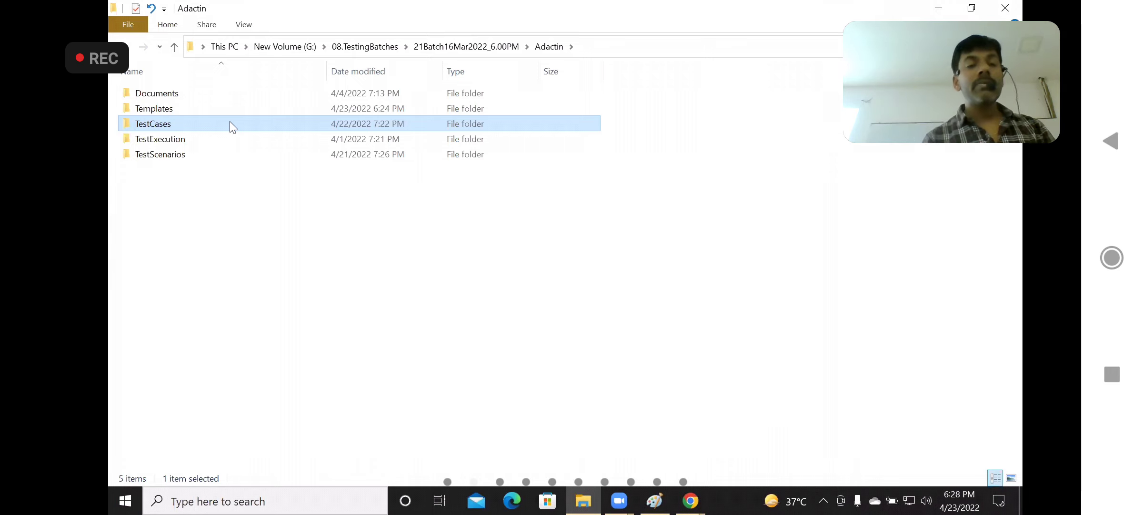
Paste the copied Defect Template workbook into the Build1 folder inside TestExecution
double_click(191, 142)
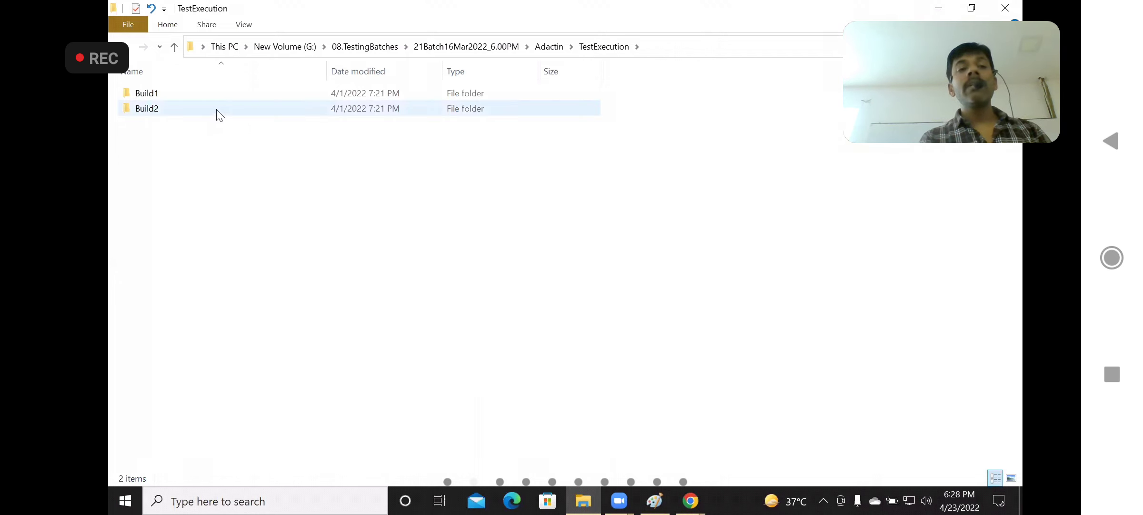
left_click(253, 96)
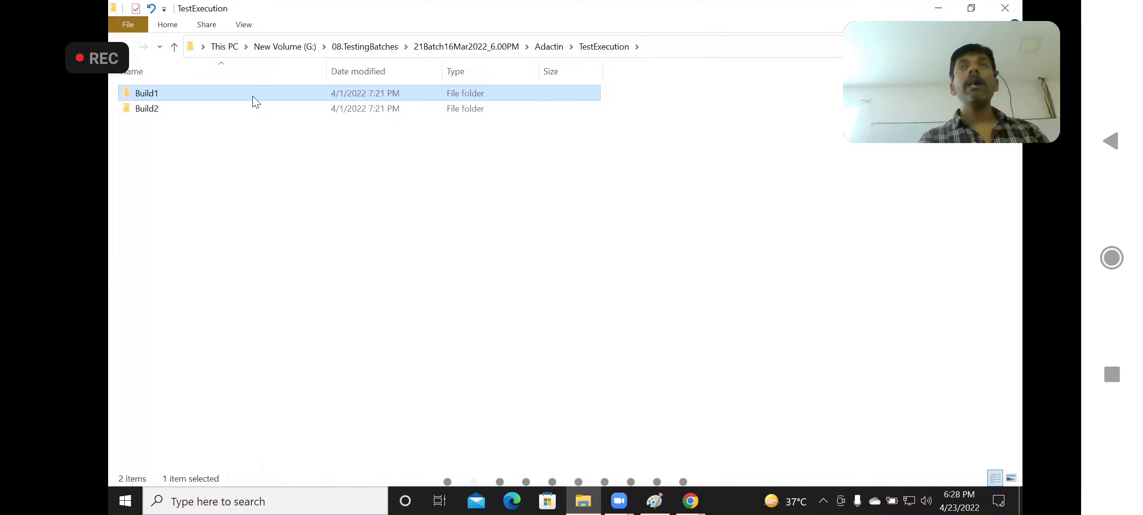
double_click(253, 96)
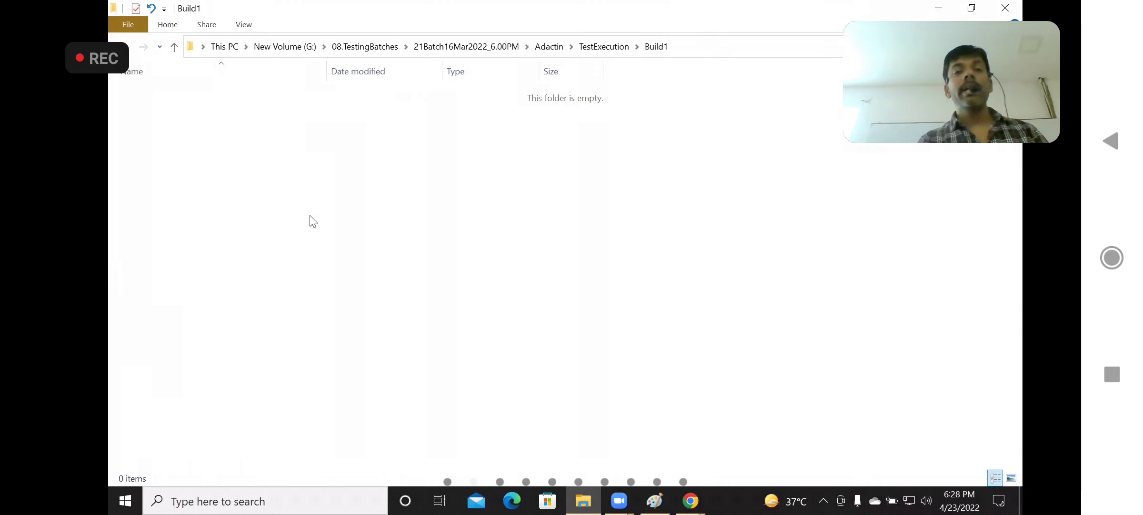
key("ctrl+v")
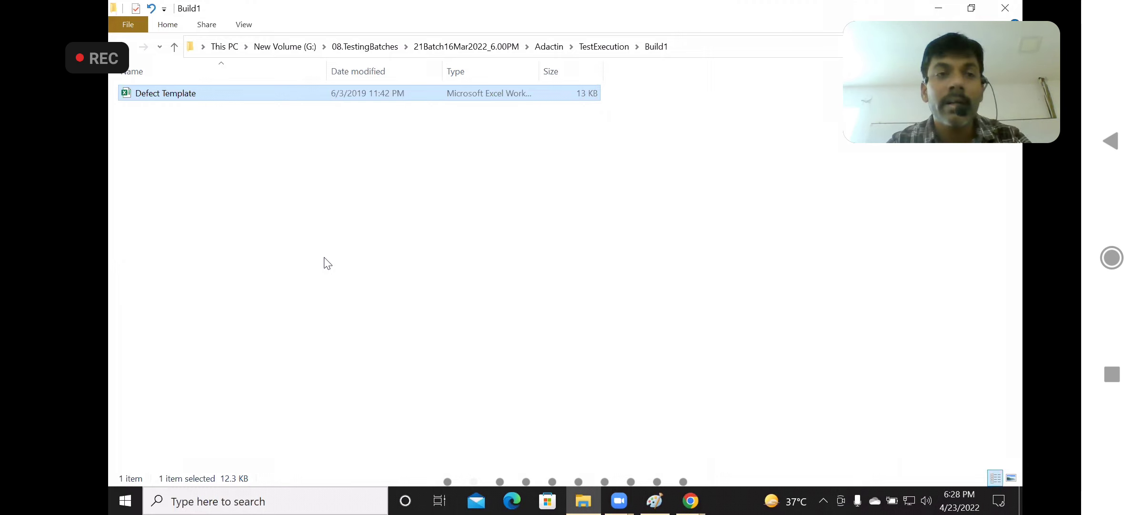
Rename the pasted Defect Template workbook to Bugs_Adactin and open it
double_click(254, 97)
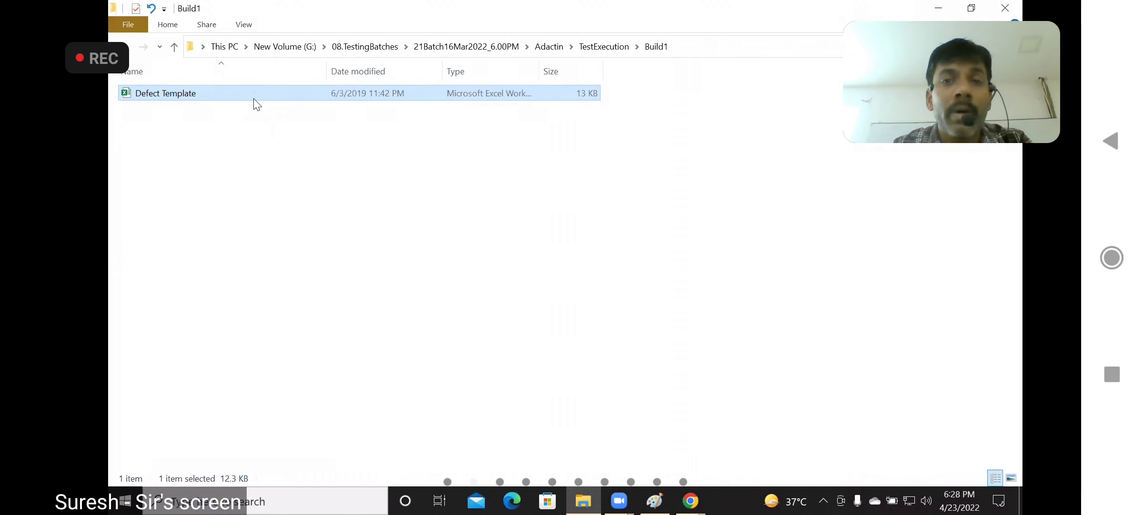
right_click(254, 98)
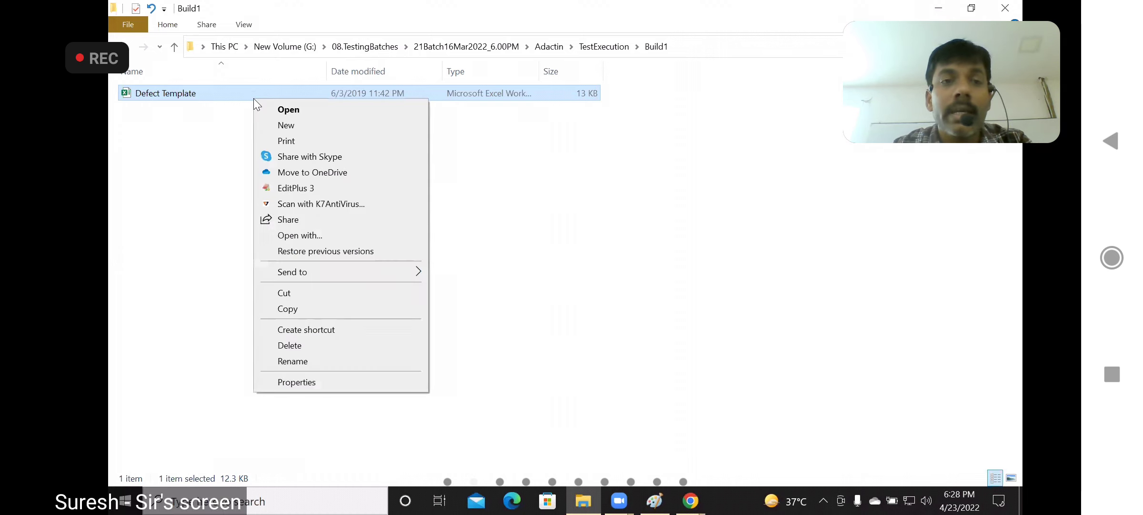
left_click(303, 364)
type("Bugs_")
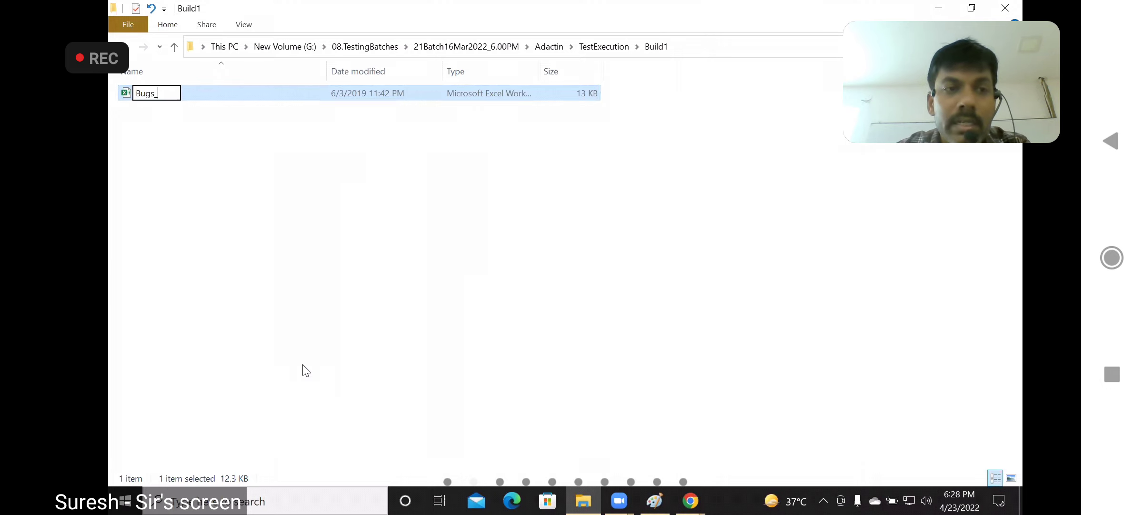
type("Adactin")
key("Return")
key("Return")
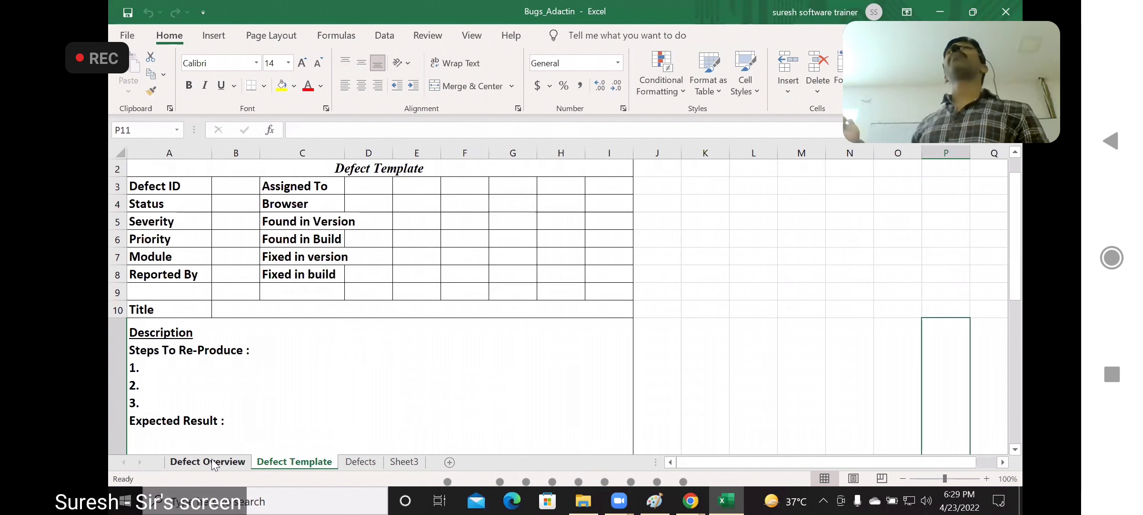
Examine the Defect Overview sheet's cells for total bugs encountered and bugs in the open state
key("ctrl+Page_Up")
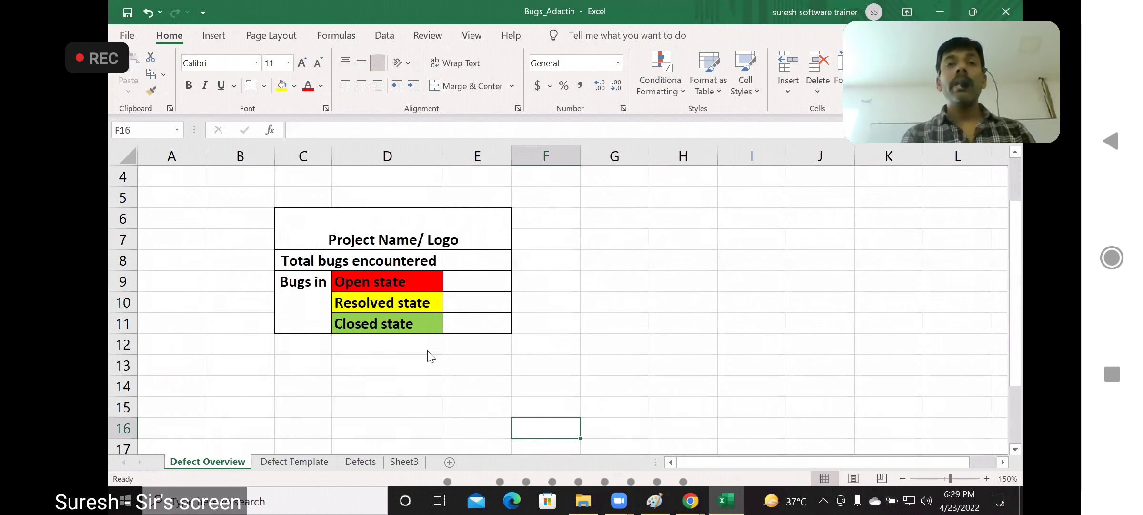
left_click(486, 266)
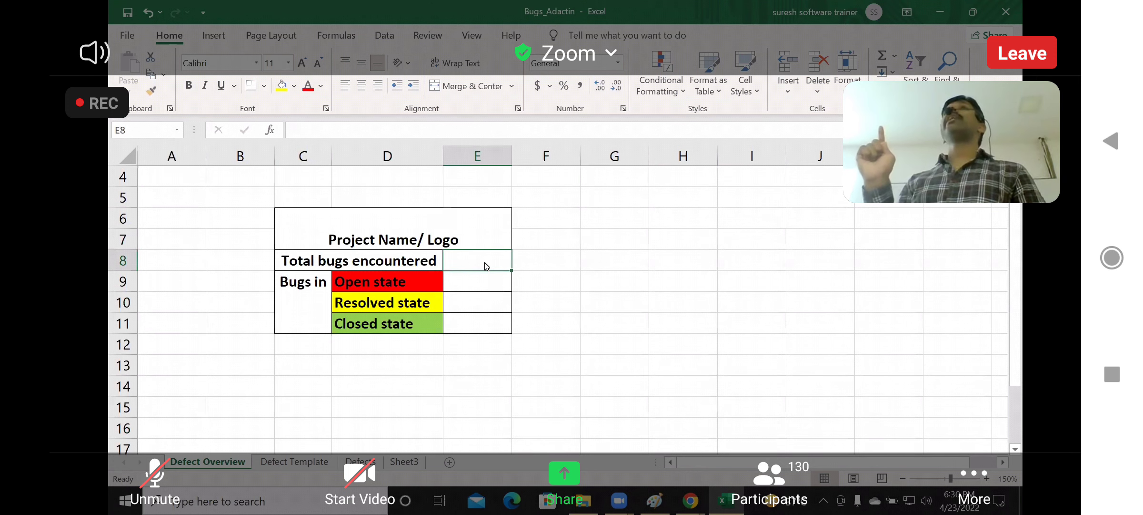
left_click(489, 282)
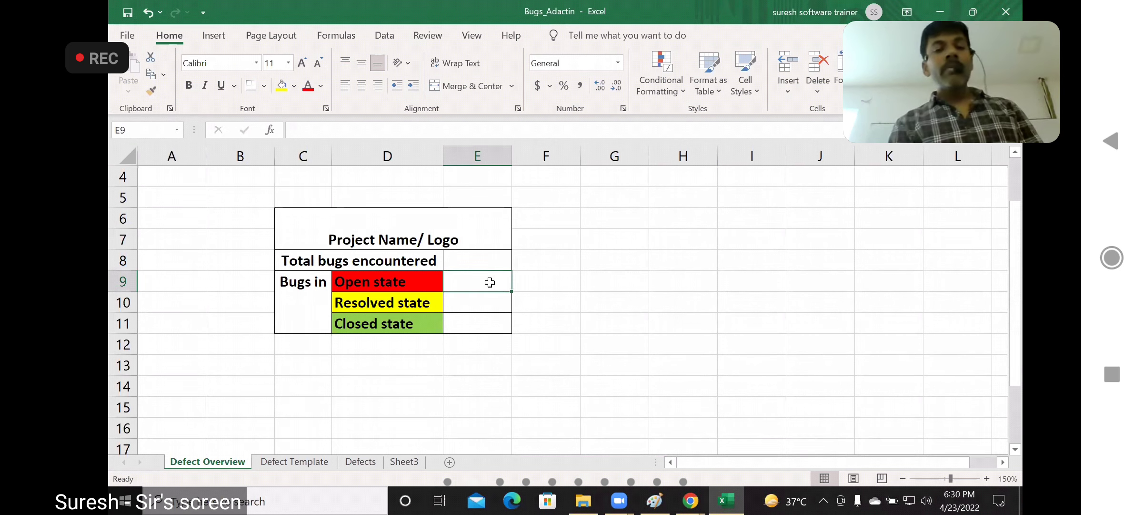
Change the heading on the Defect Template sheet to "Bug/ Defect Template"
left_click(294, 461)
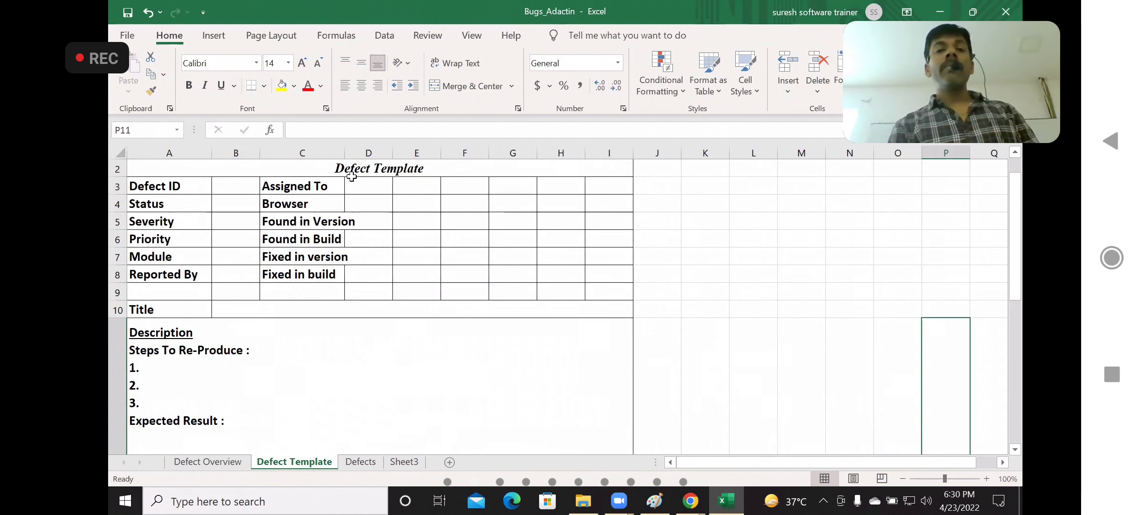
scroll(337, 178, "up", 1)
double_click(320, 186)
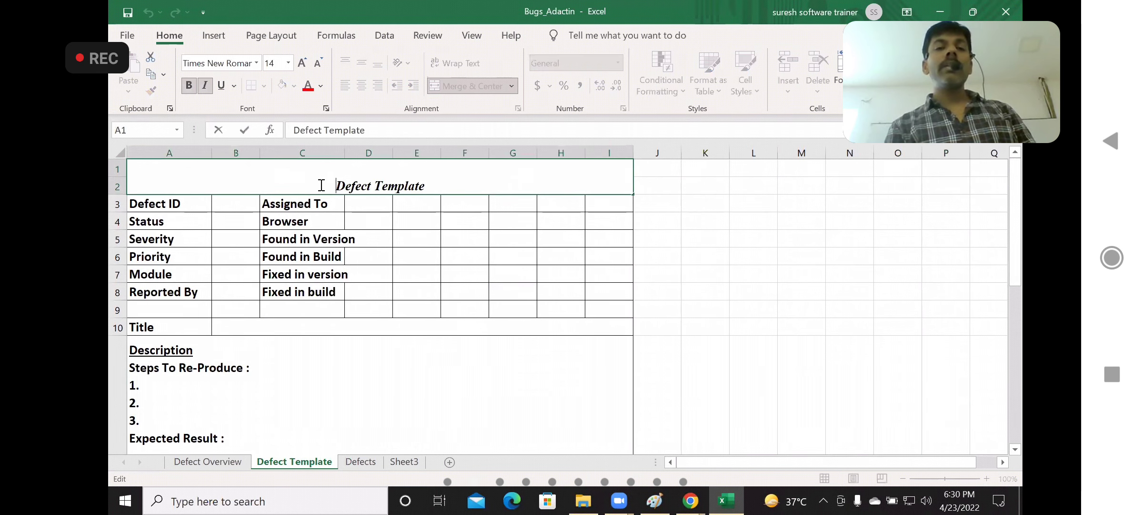
type("Bug")
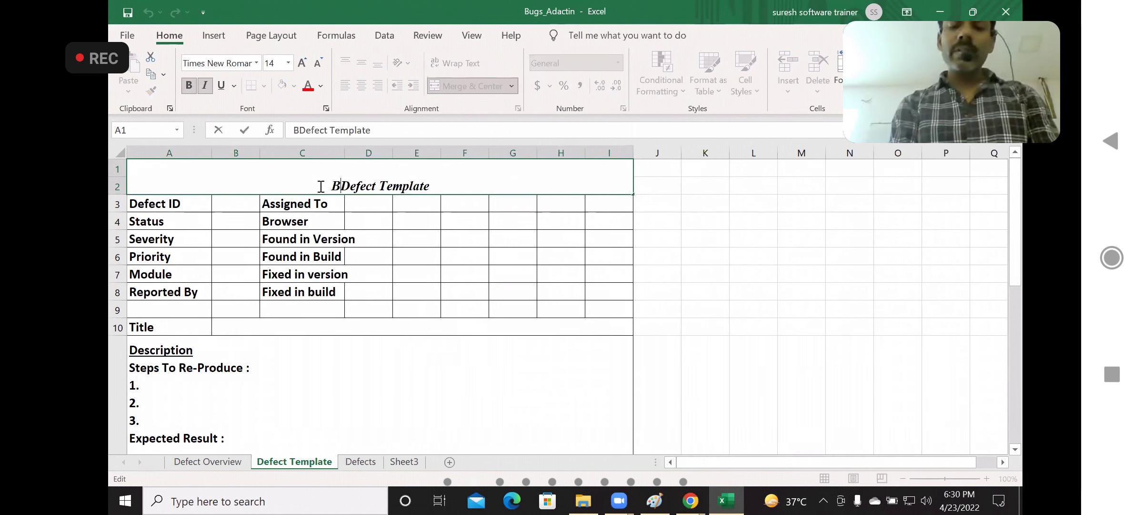
type("/")
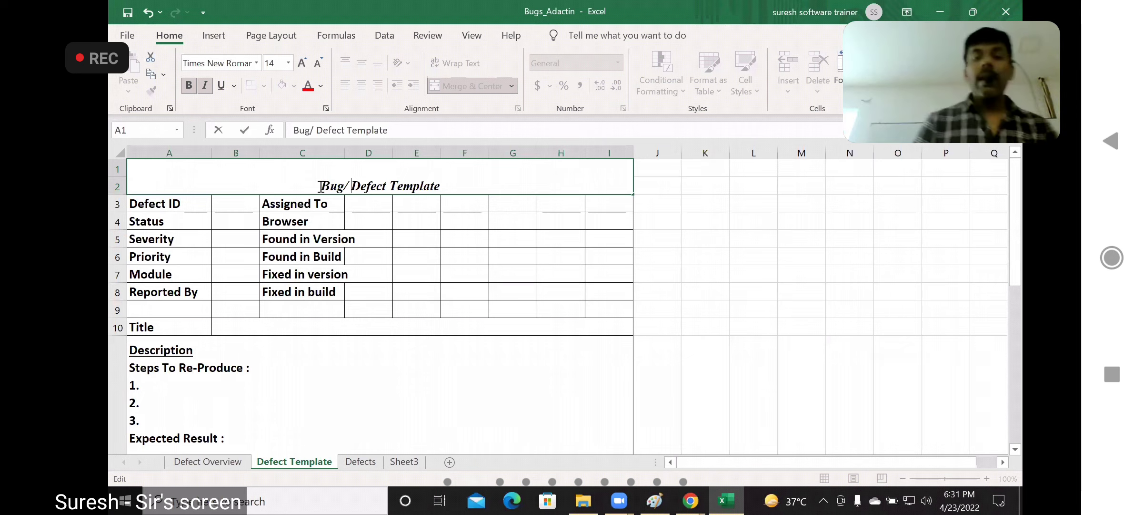
left_click(695, 240)
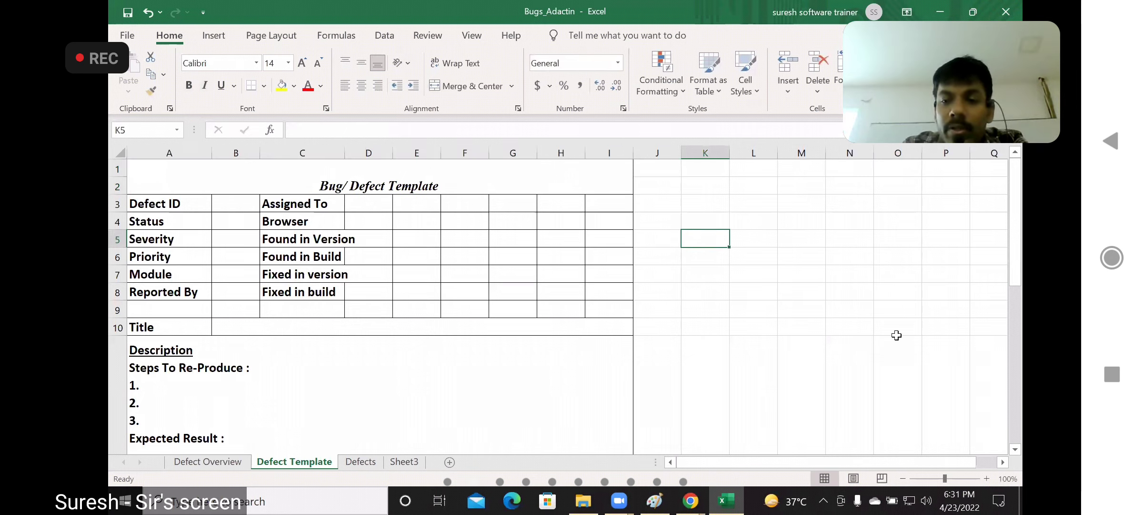
Go through the template's value cells for Defect ID, Status, Severity, Priority, Module and Reported By
left_click(988, 478)
left_click(986, 478)
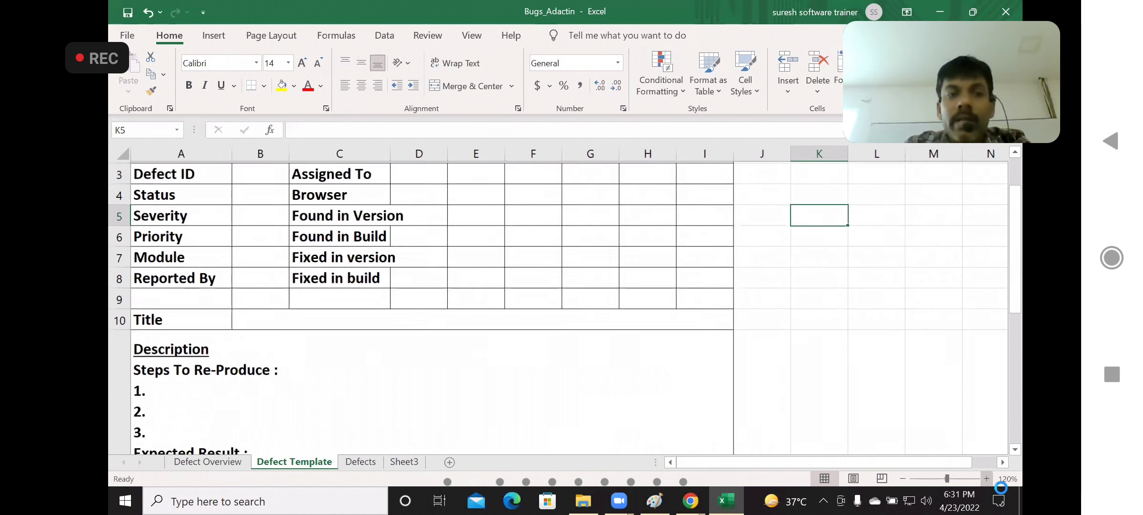
left_click(245, 171)
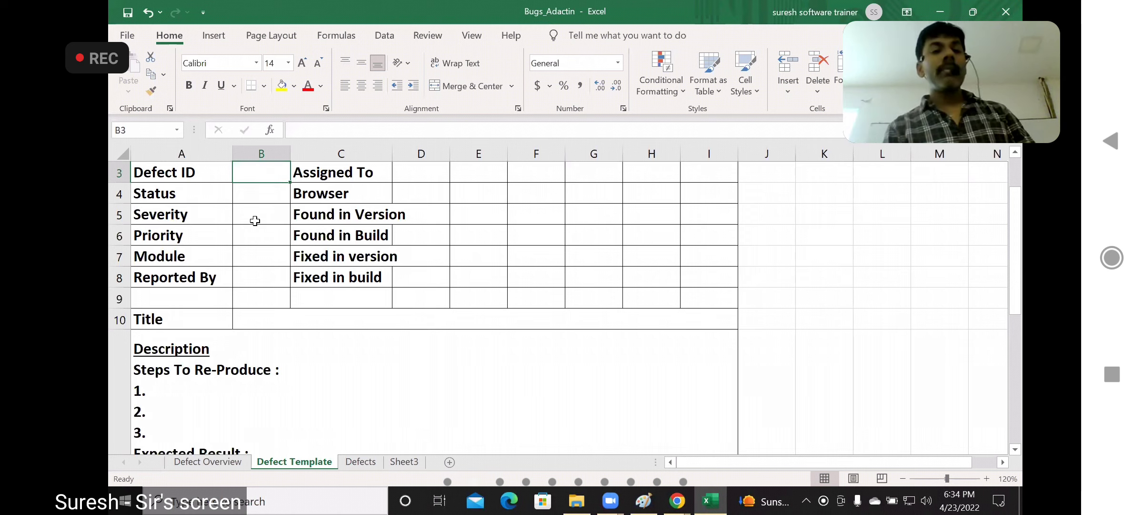
key("Down")
key("Down")
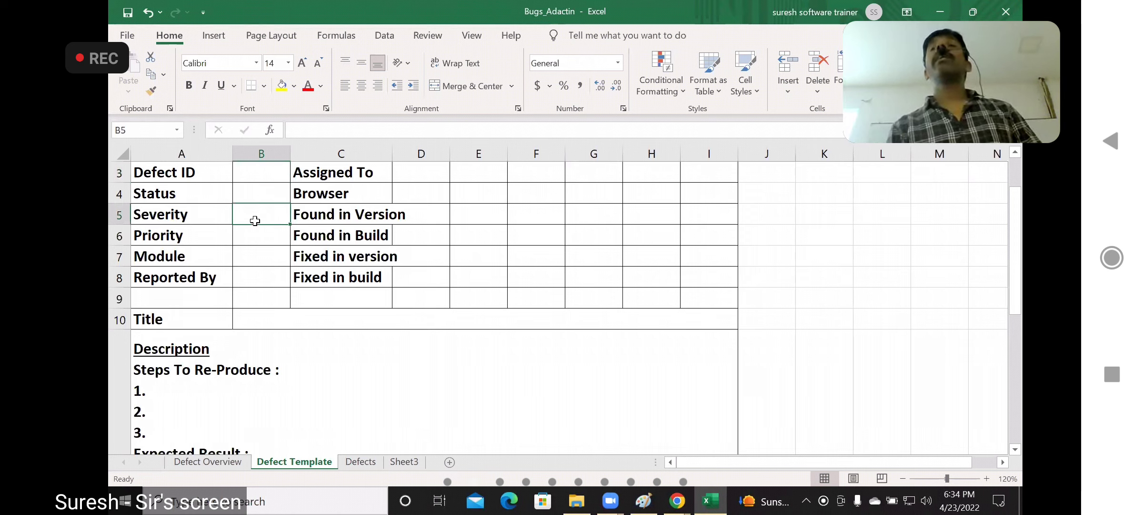
left_click(255, 236)
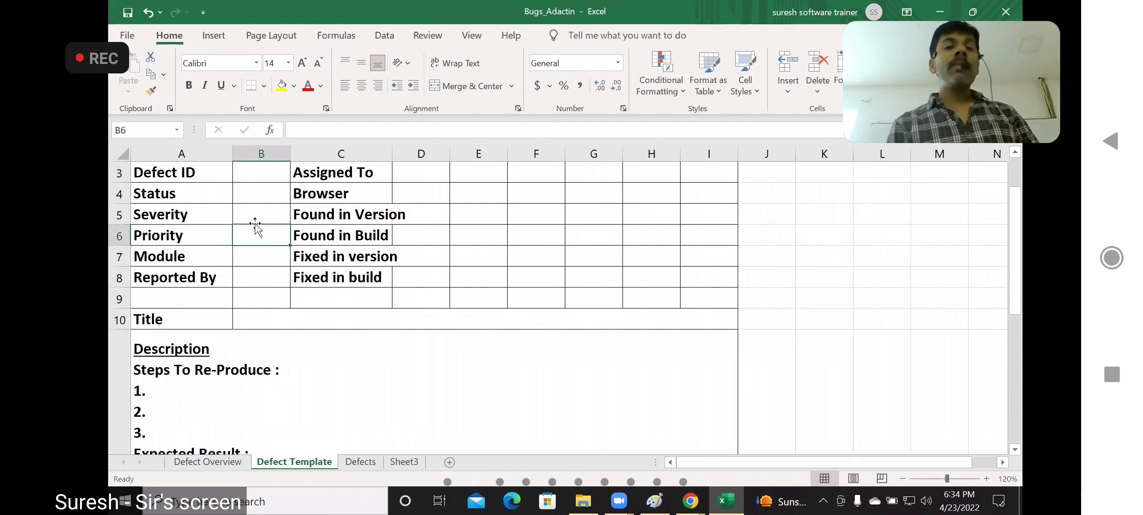
left_click(254, 217)
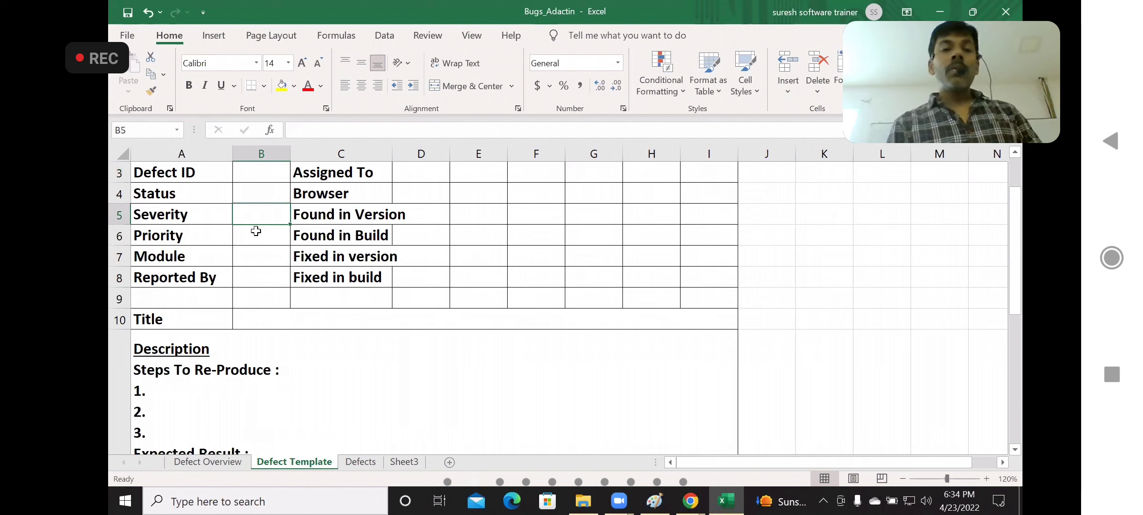
left_click(256, 236)
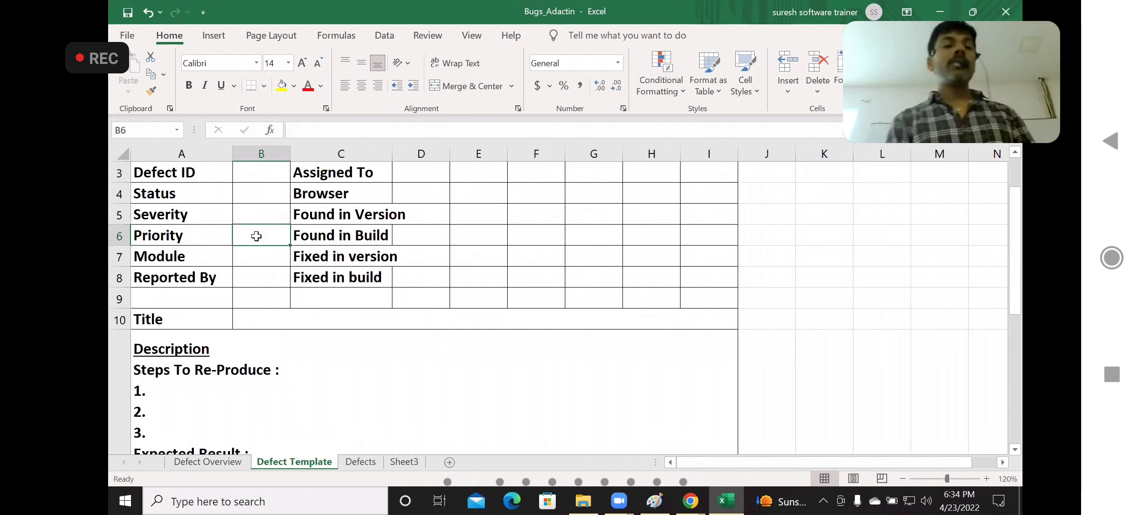
left_click(252, 263)
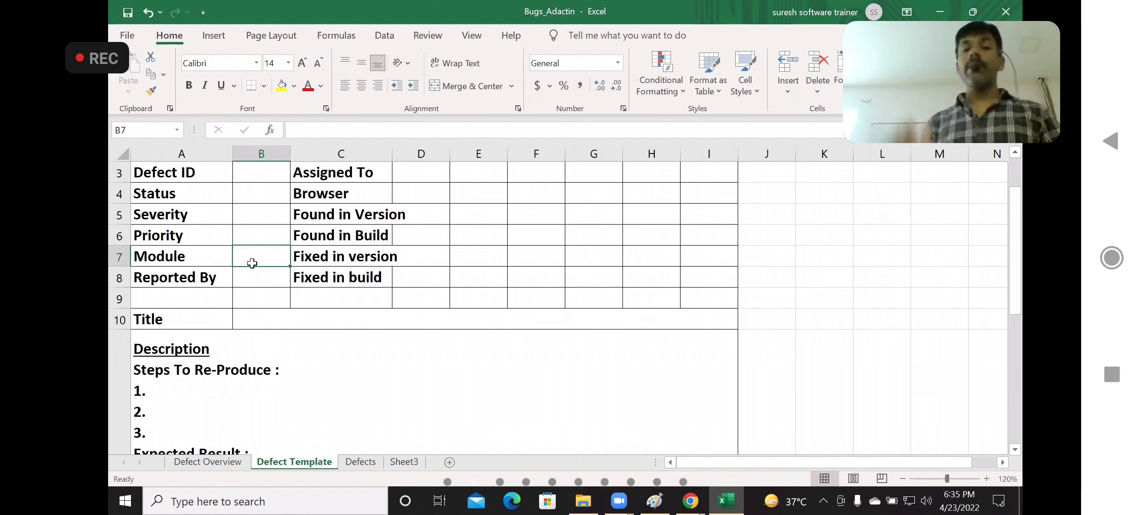
left_click(260, 282)
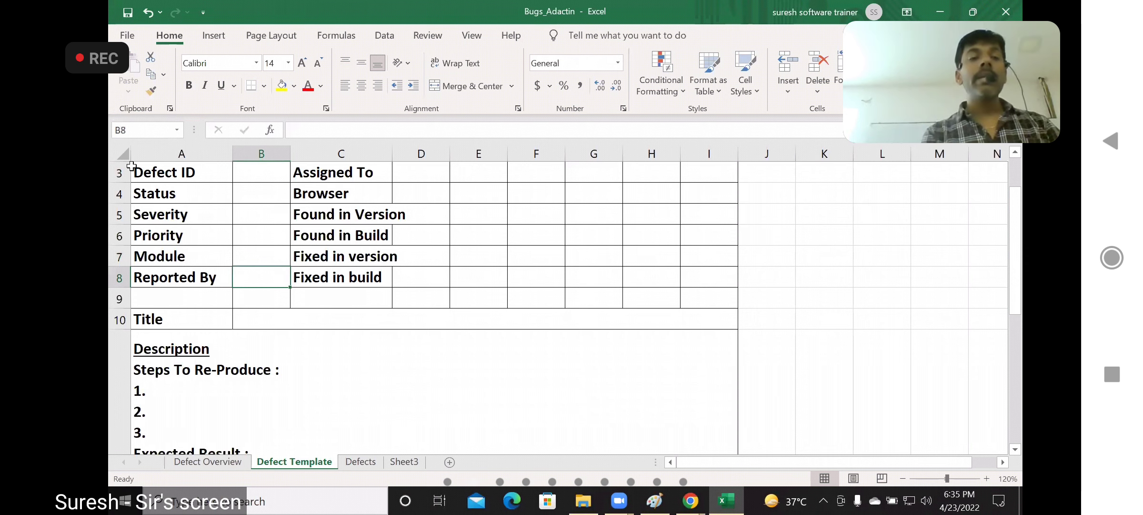
Top-align all cells of the Defect Template sheet and autofit its column widths to their contents
left_click(122, 153)
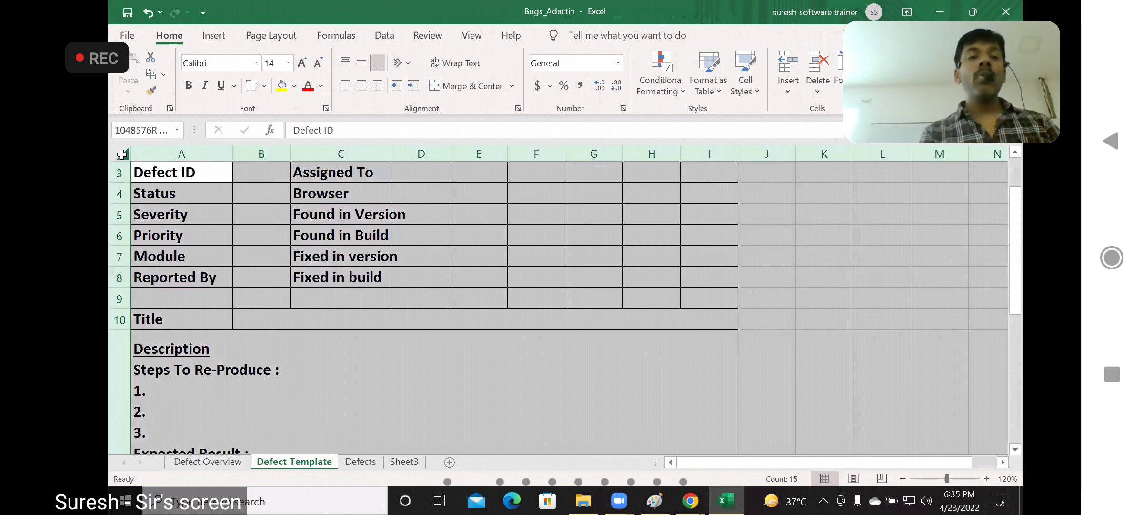
left_click(345, 62)
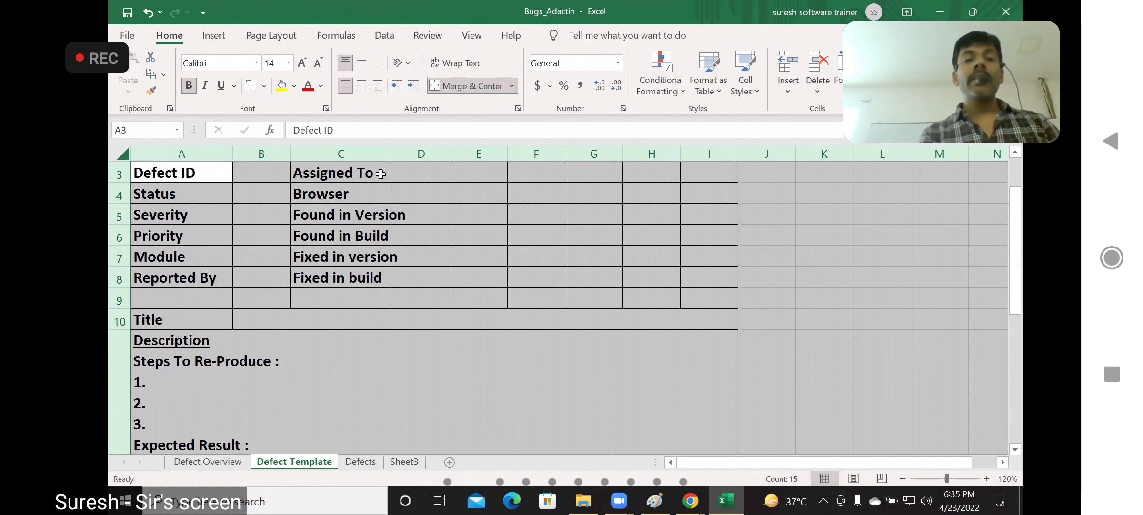
double_click(392, 154)
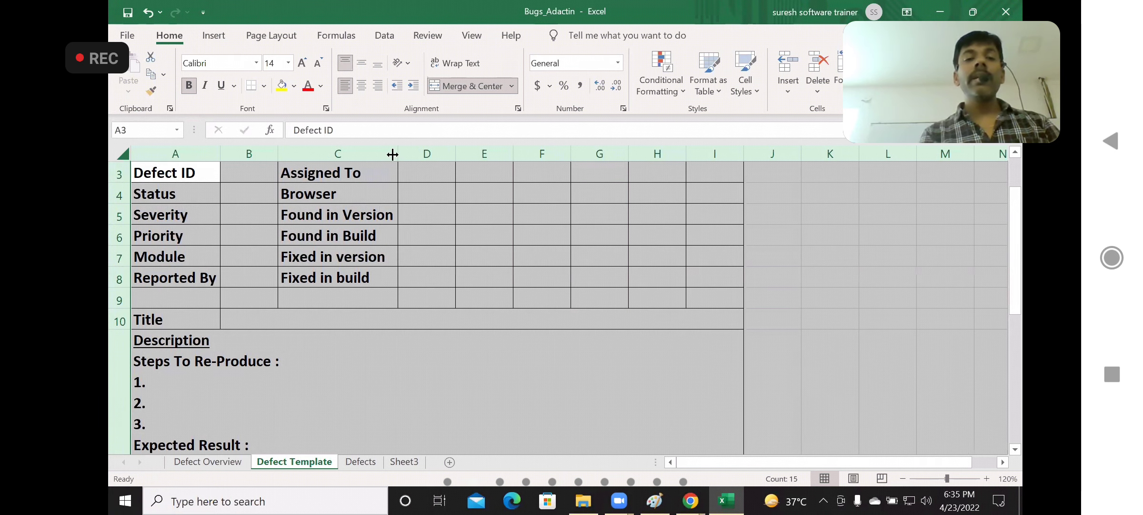
left_click(354, 286)
left_click(260, 278)
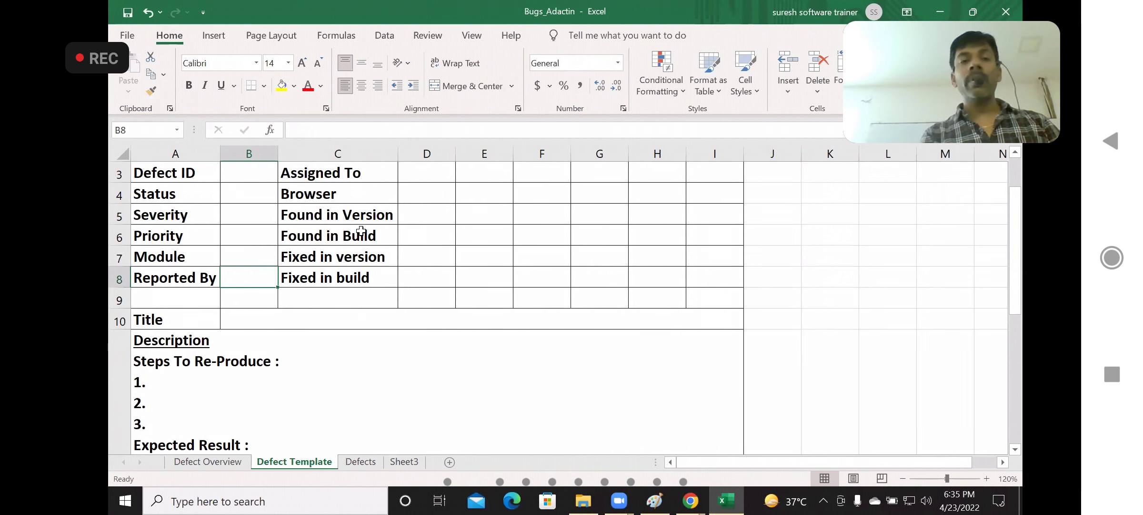
Go through the value cells for Assigned To, Browser, the found-in and fixed-in version and build fields, and Title
left_click(423, 174)
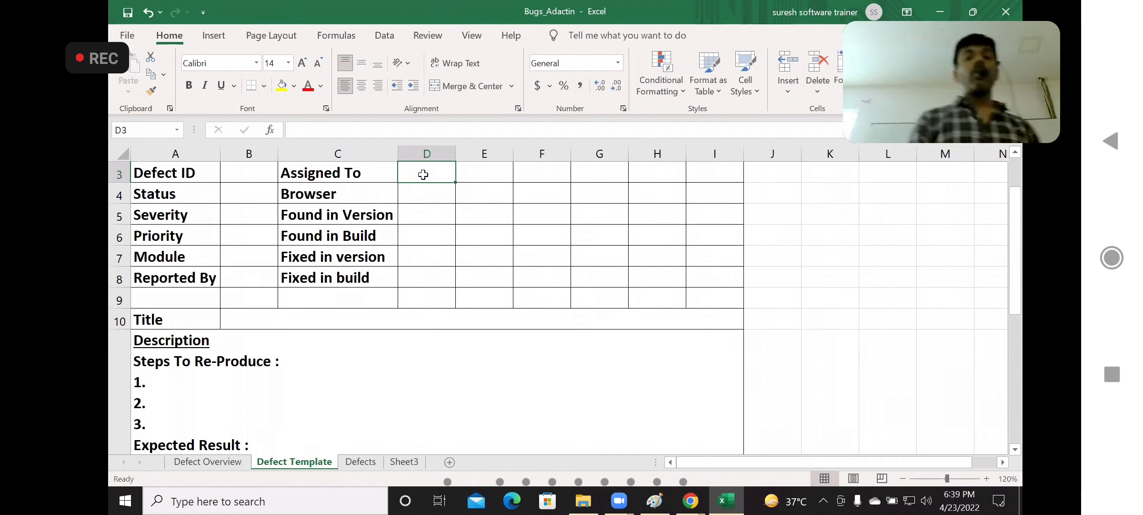
left_click(425, 192)
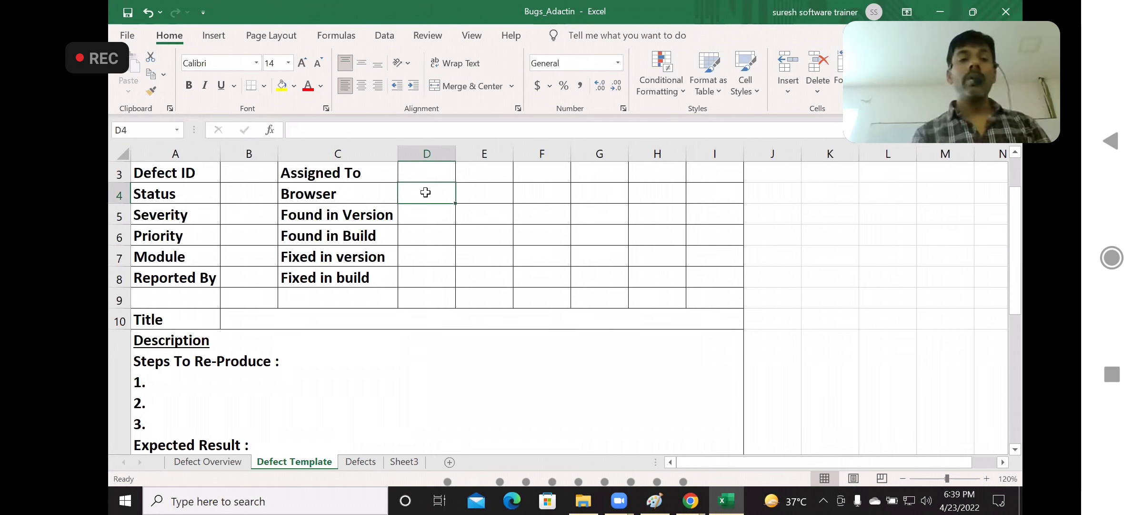
left_click(427, 214)
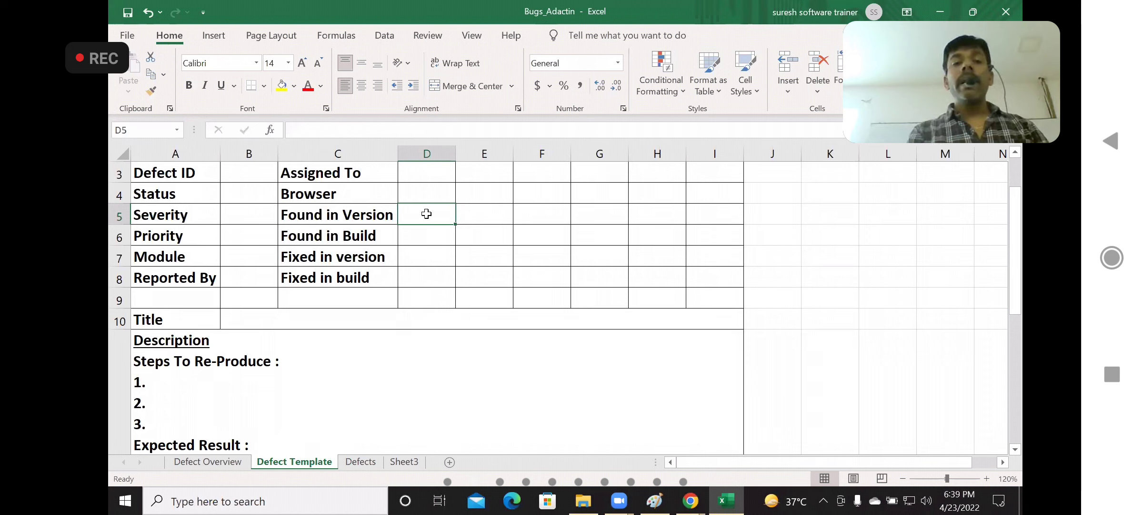
left_click(423, 236)
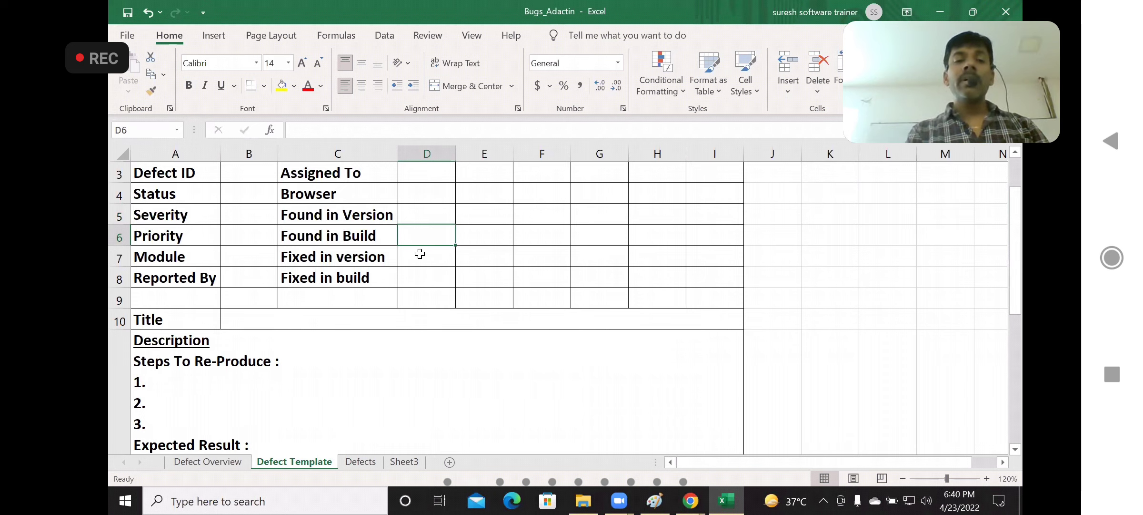
left_click(420, 253)
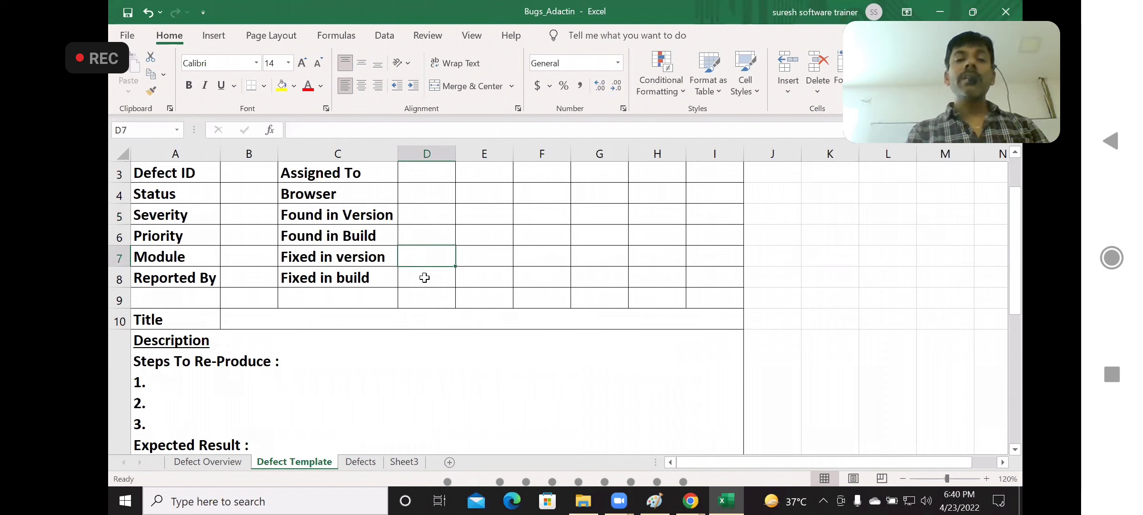
left_click(424, 277)
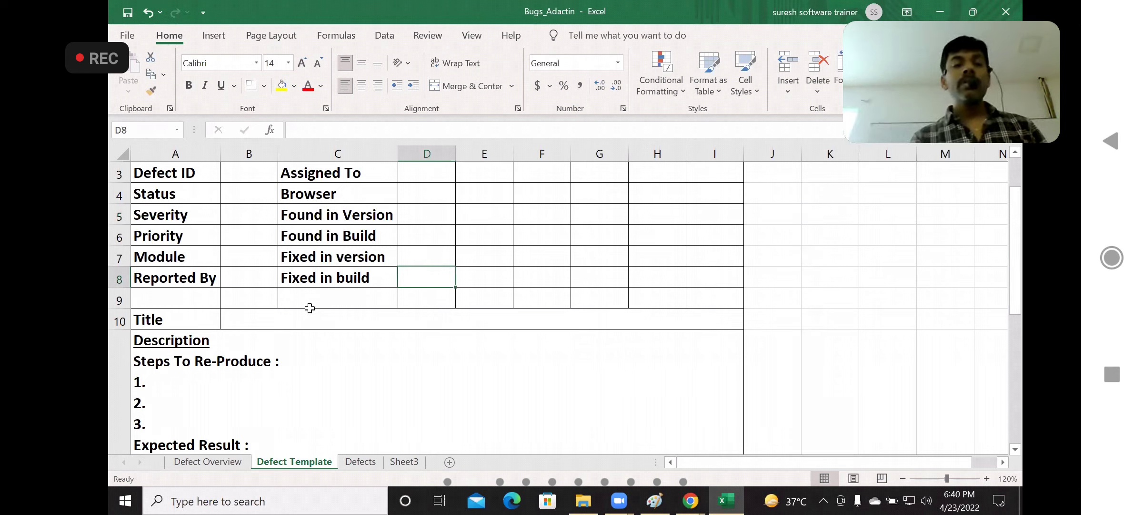
left_click(286, 317)
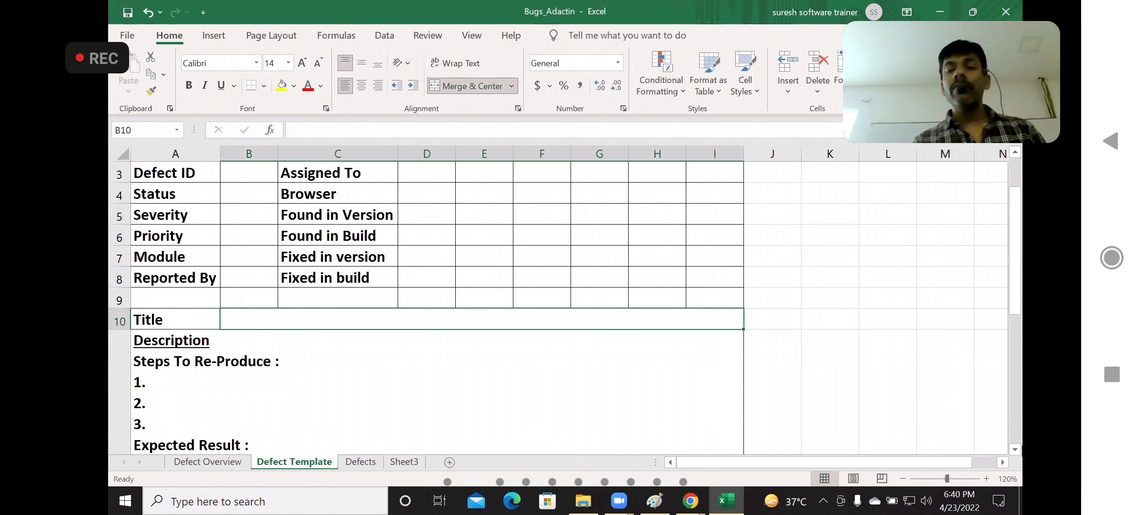
Go through the template's Description block, covering the steps to reproduce, expected result and actual result, and return to the sheet's heading
left_click(1015, 448)
left_click(1017, 449)
left_click(1017, 449)
left_click(1017, 448)
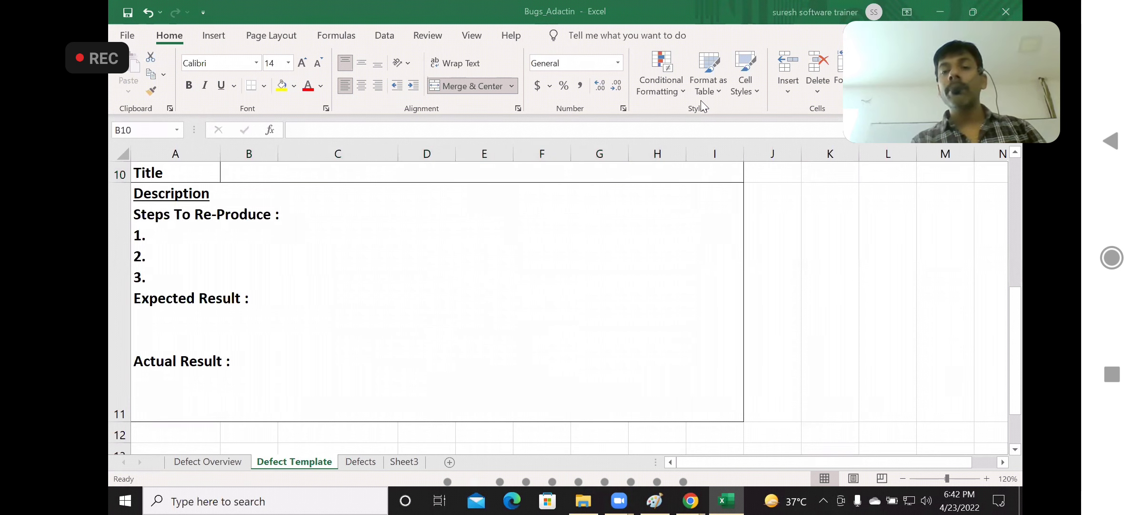
double_click(202, 229)
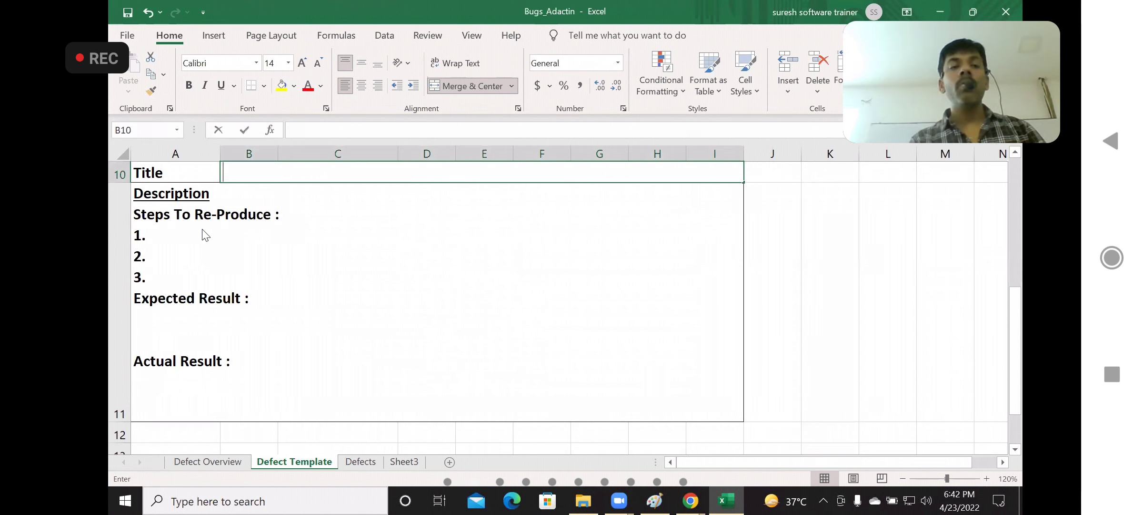
double_click(173, 261)
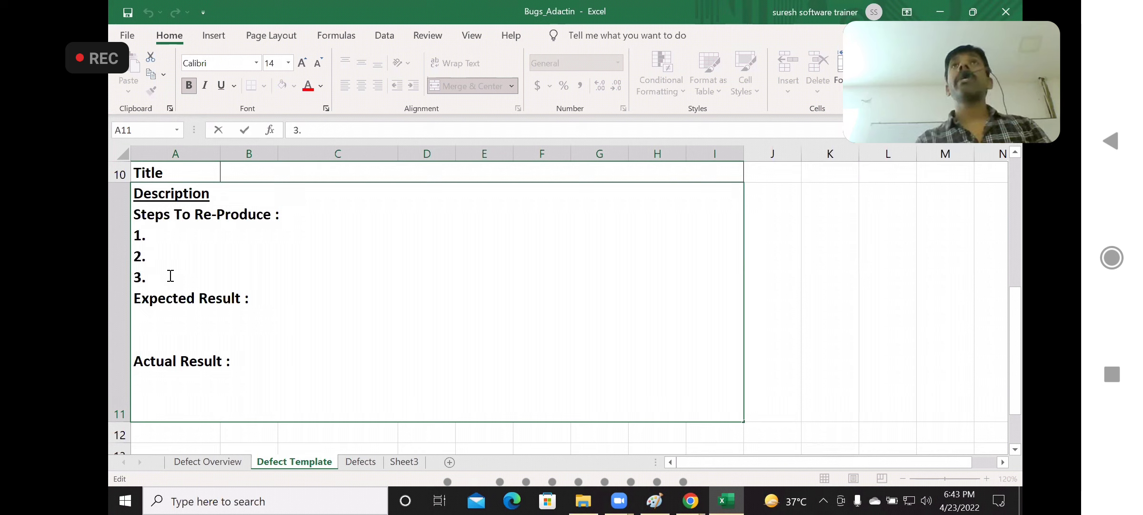
left_click(153, 319)
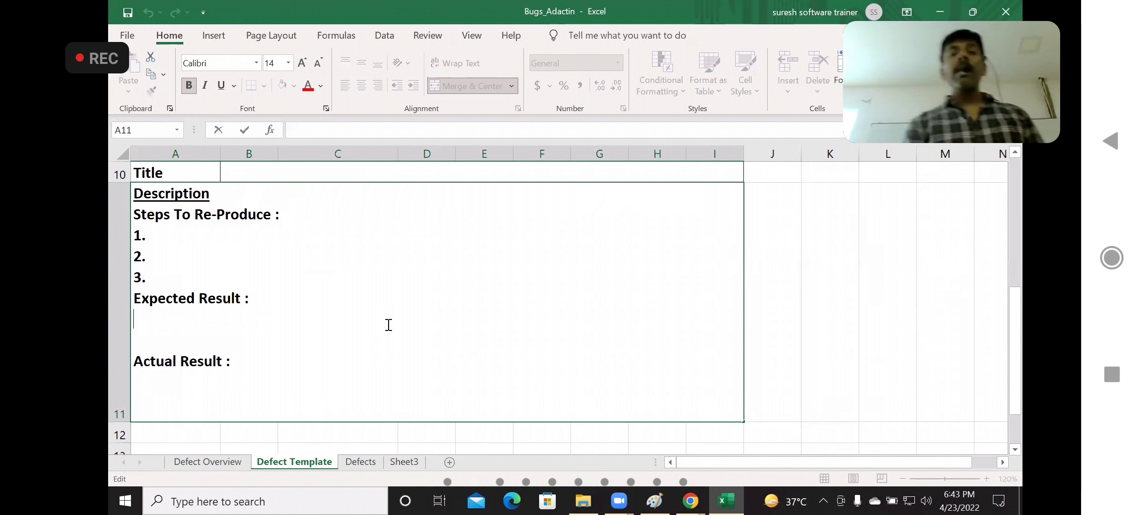
left_click(766, 337)
key("Up")
key("Up")
key("Up")
key("Up")
key("Up")
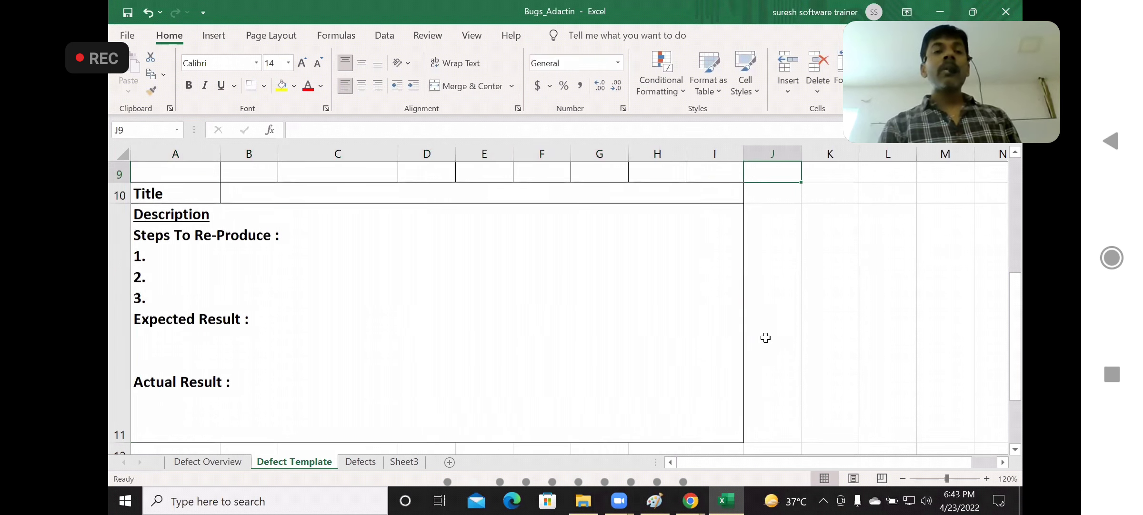
key("Up")
key("Up")
key("Up")
key("Up")
key("Up")
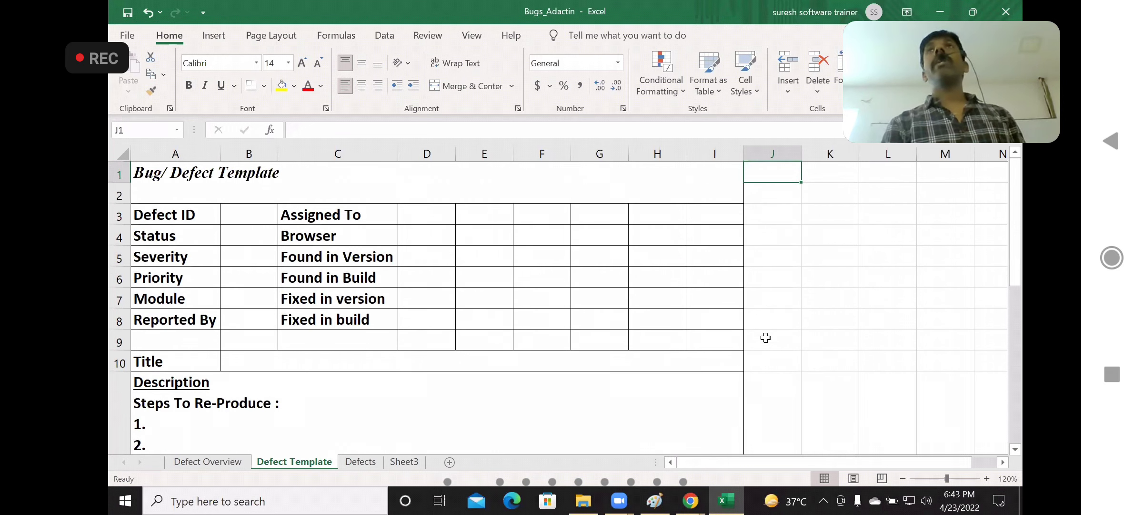
Switch to Paint and add the text line "bug1 : check-in date" below the BugReporting line
left_click(655, 500)
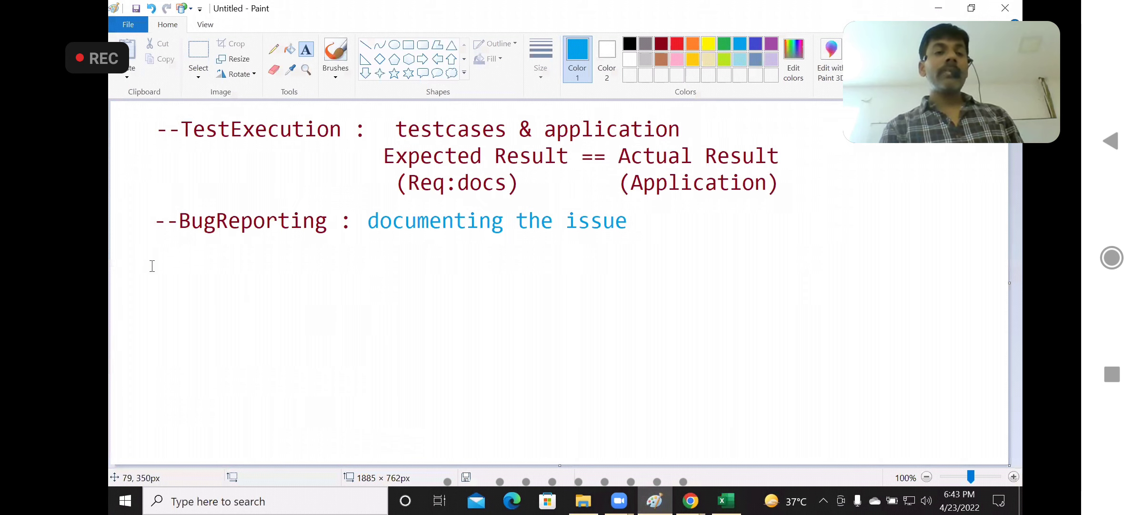
left_click(156, 268)
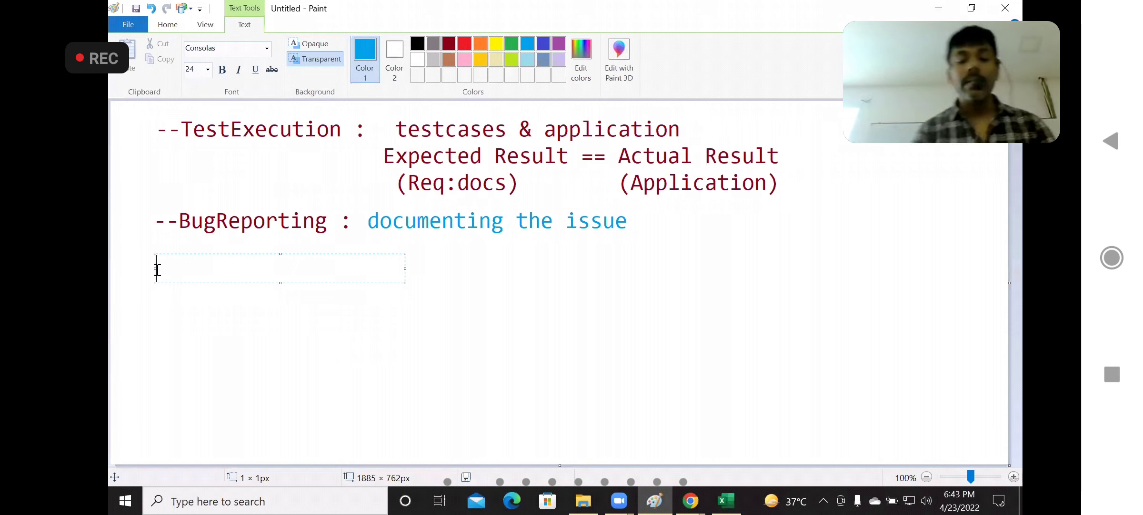
type("bug")
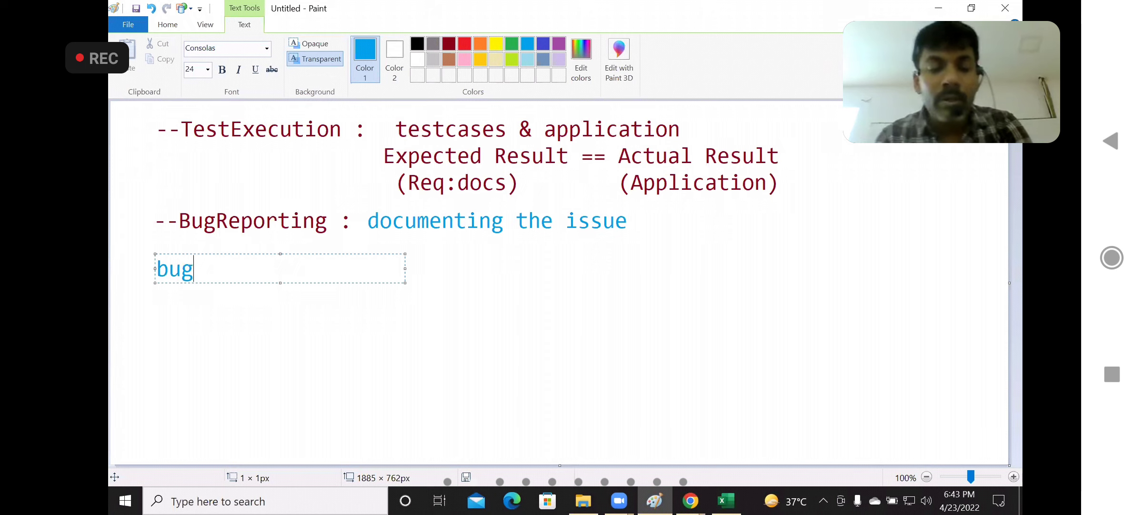
type("1 : ")
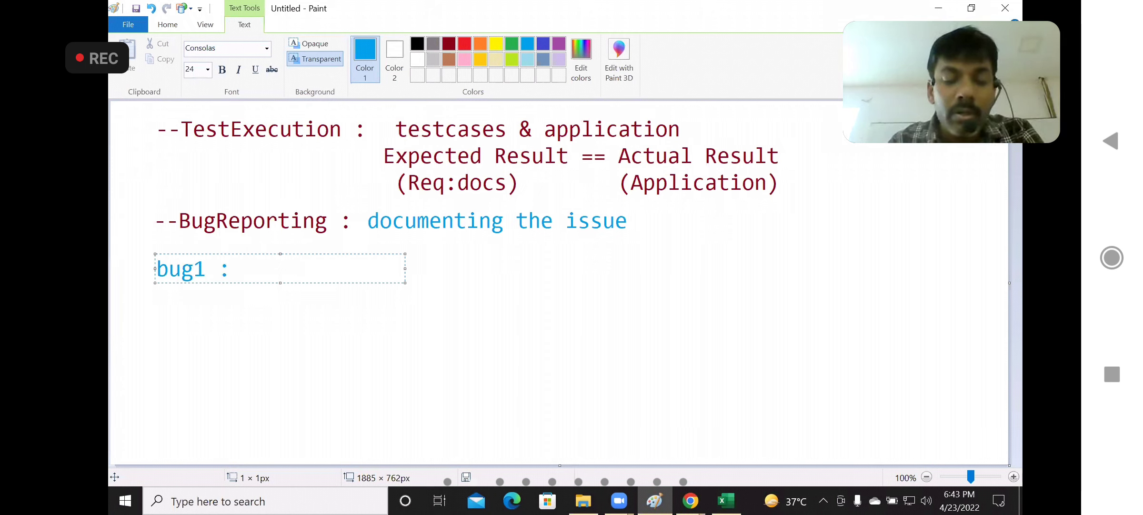
type("check")
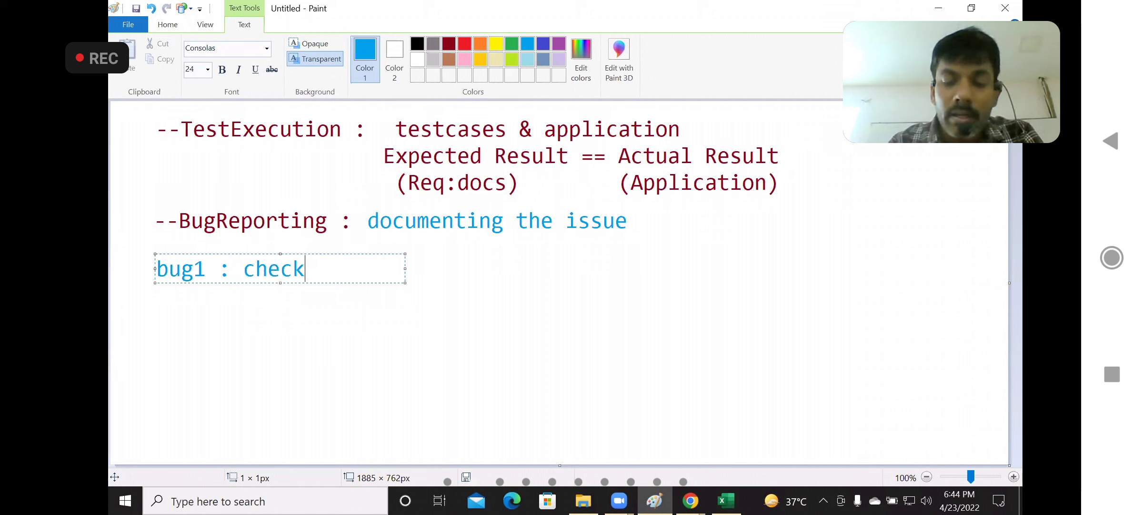
type("-in date")
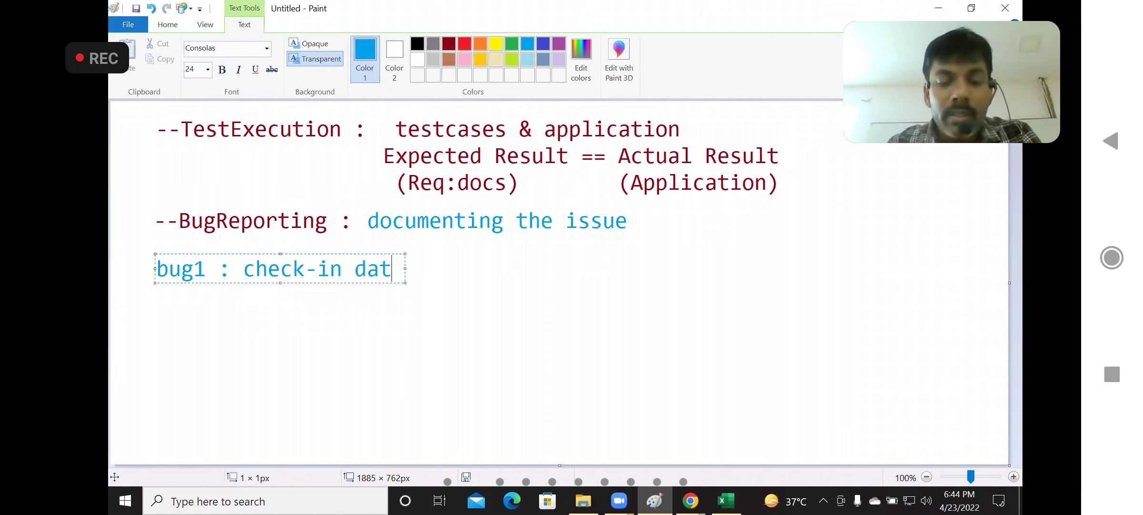
key("Return")
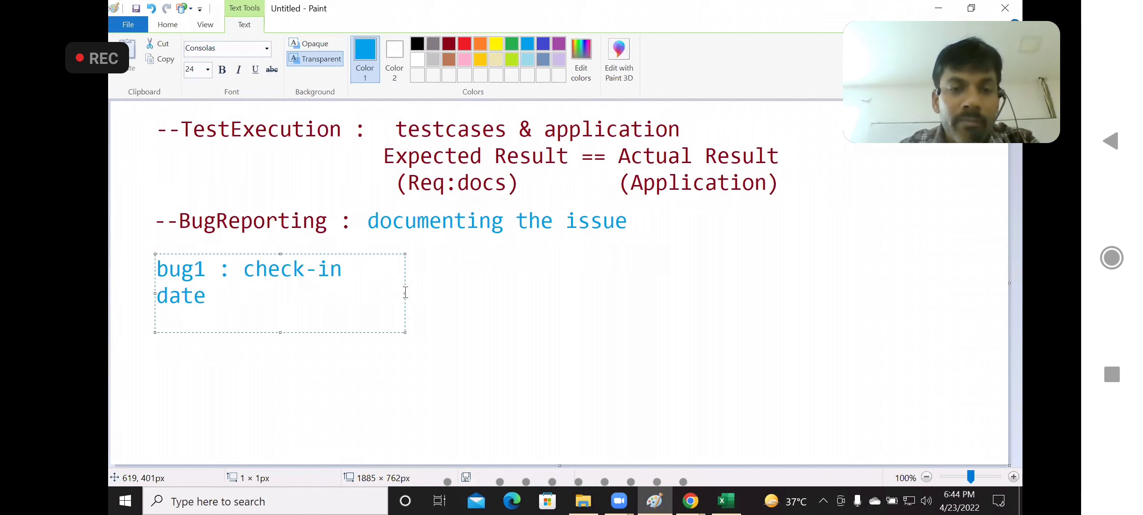
Widen the text box so the bug1 line fits on one row and add a second line "bug2 : Hello username"
left_click_drag(405, 292, 706, 292)
type("bu")
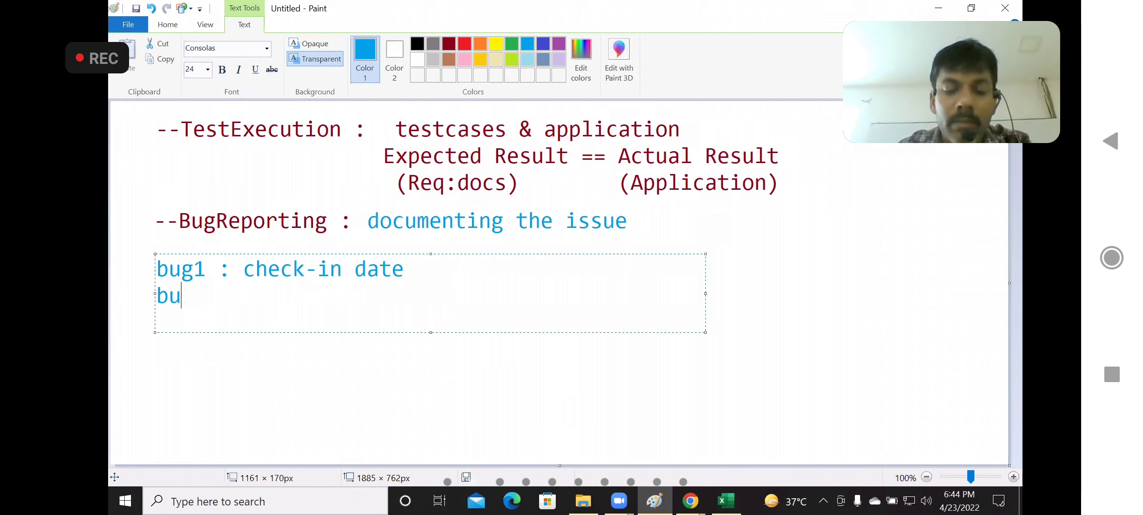
type("g2 :")
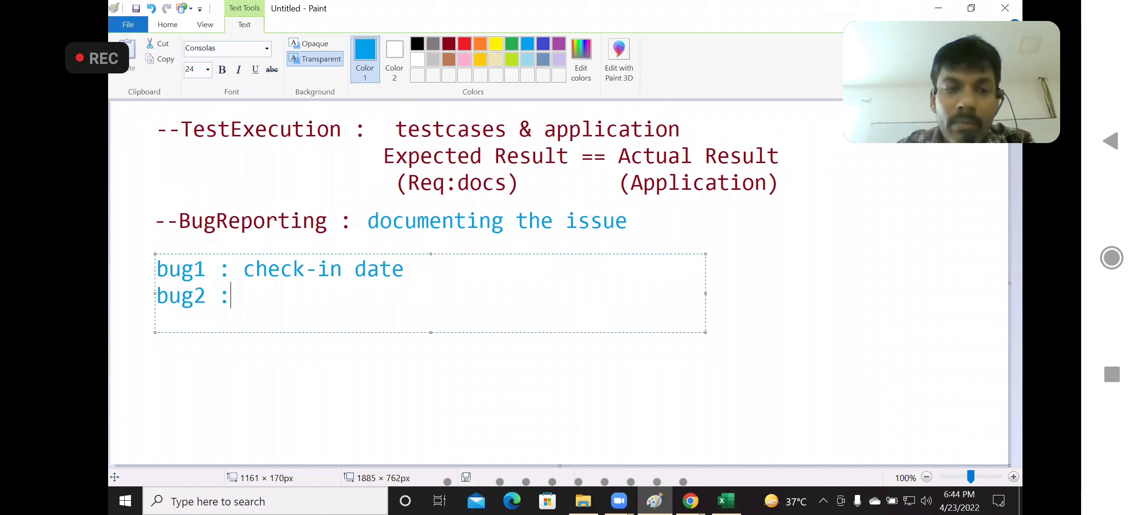
type(" Hello us")
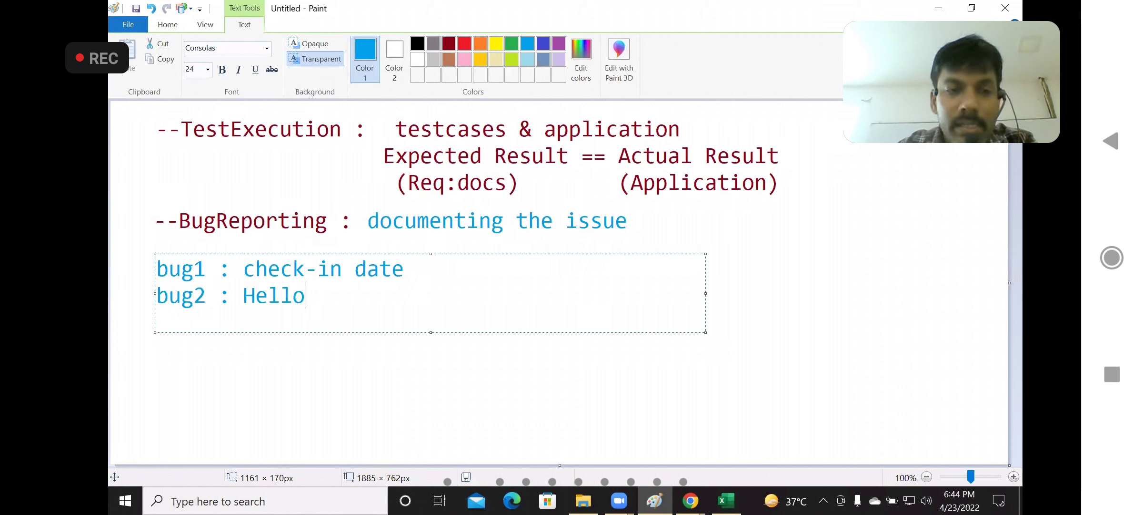
type("me")
key("Return")
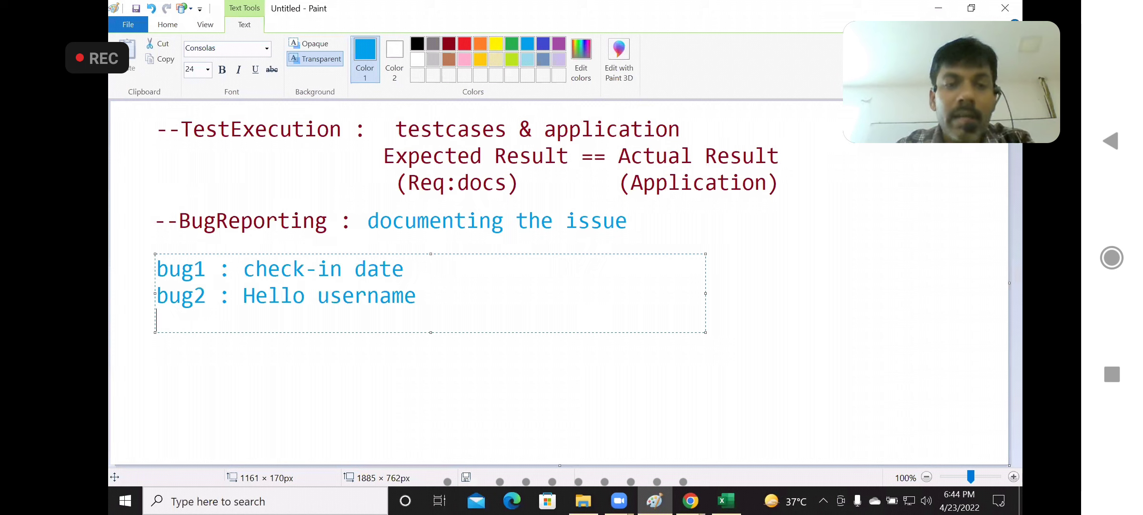
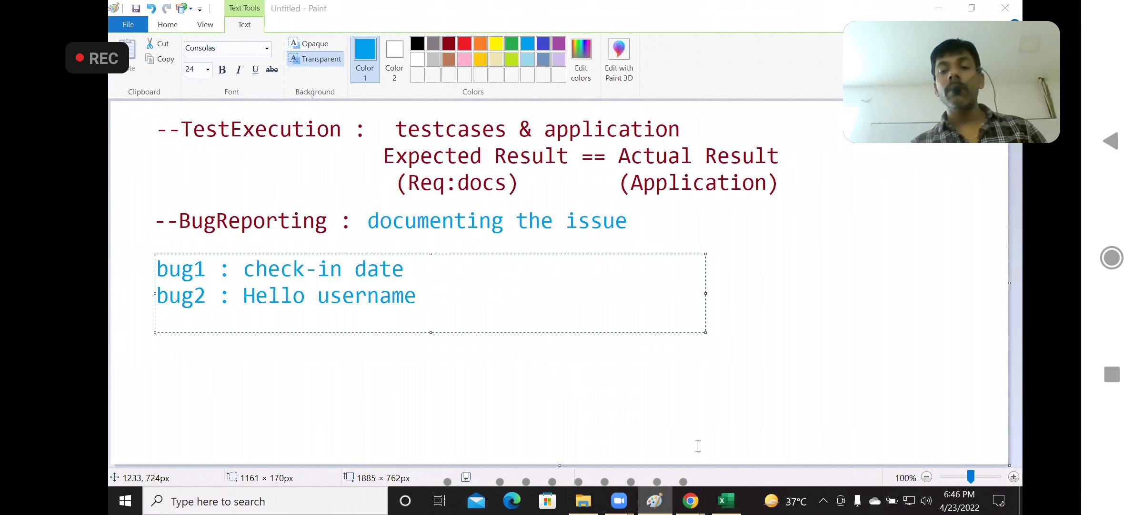
Switch to the Bugs_Adactin workbook in Excel, enter BUG001 as the Defect ID and widen column B to fit it
mouse_move(725, 497)
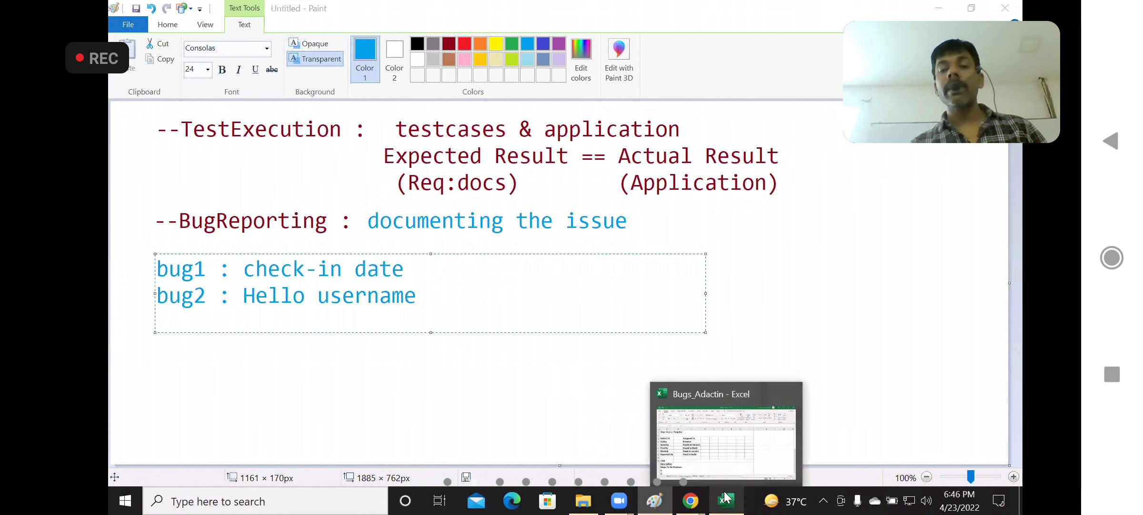
left_click(721, 444)
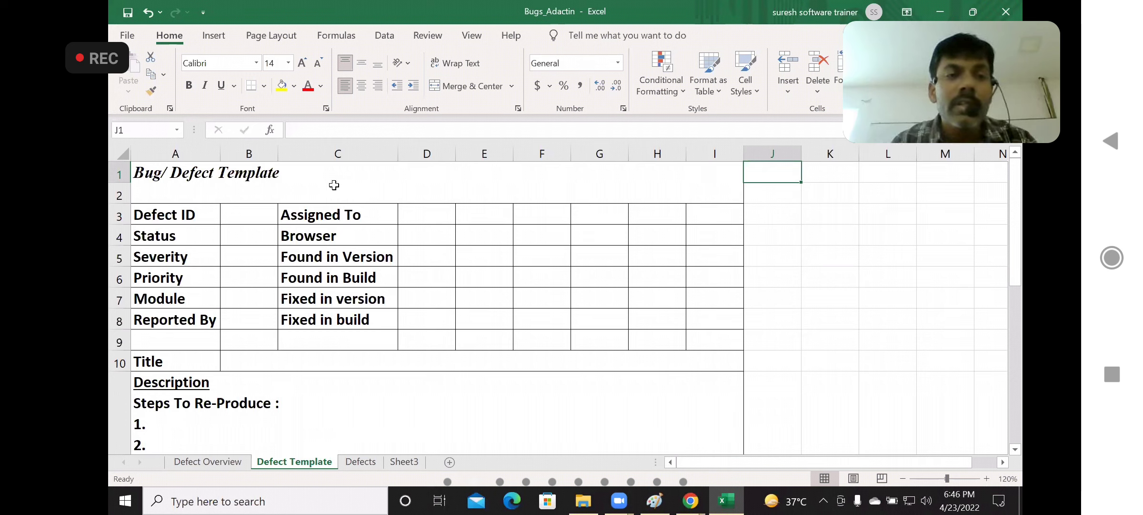
left_click(251, 217)
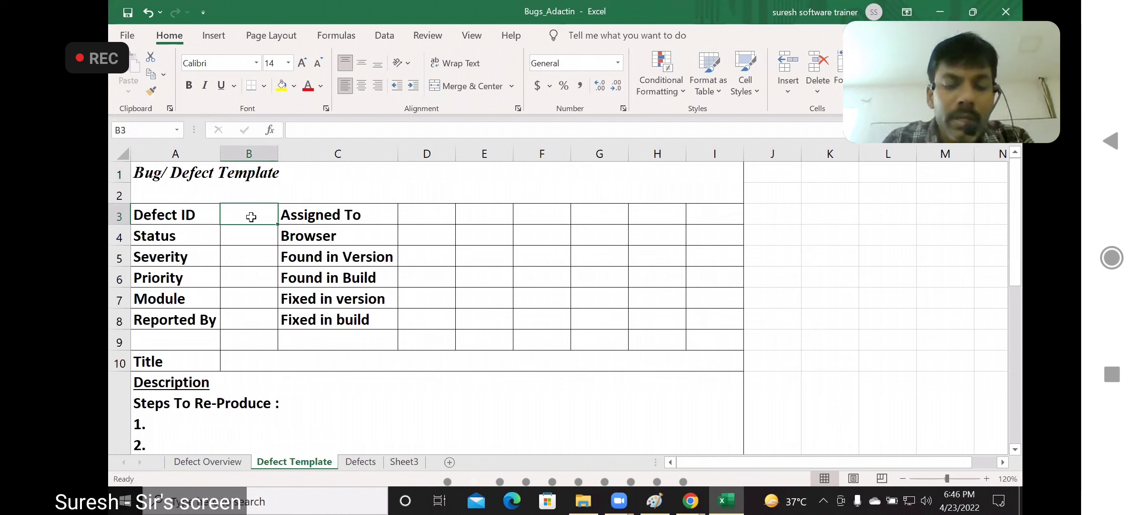
type("BU")
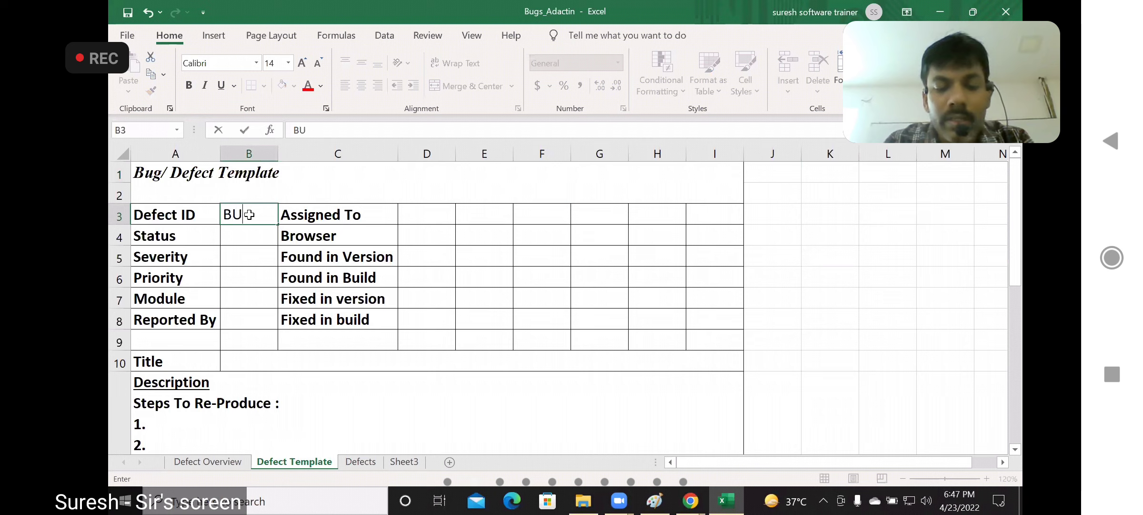
type("G001")
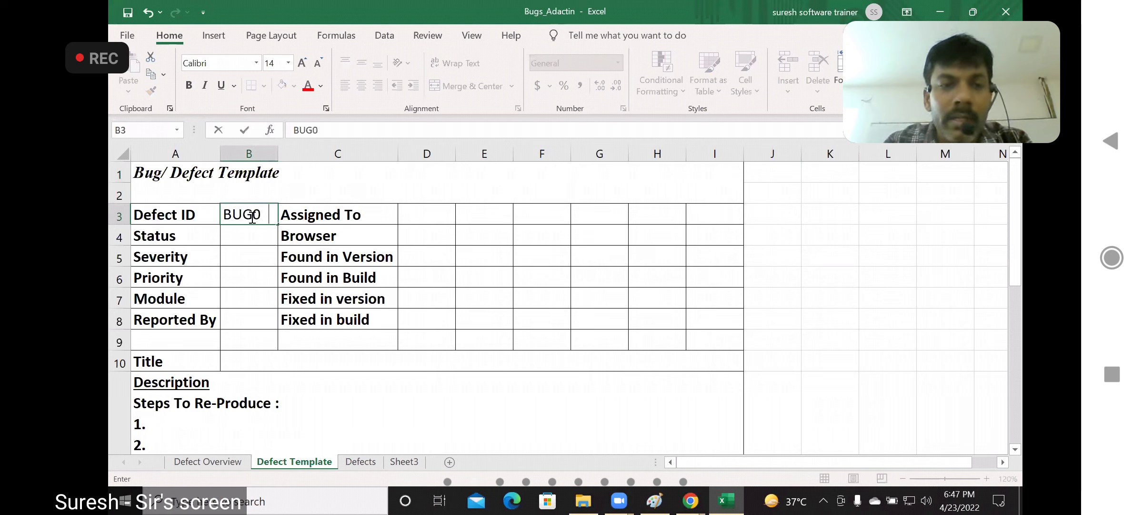
left_click(250, 235)
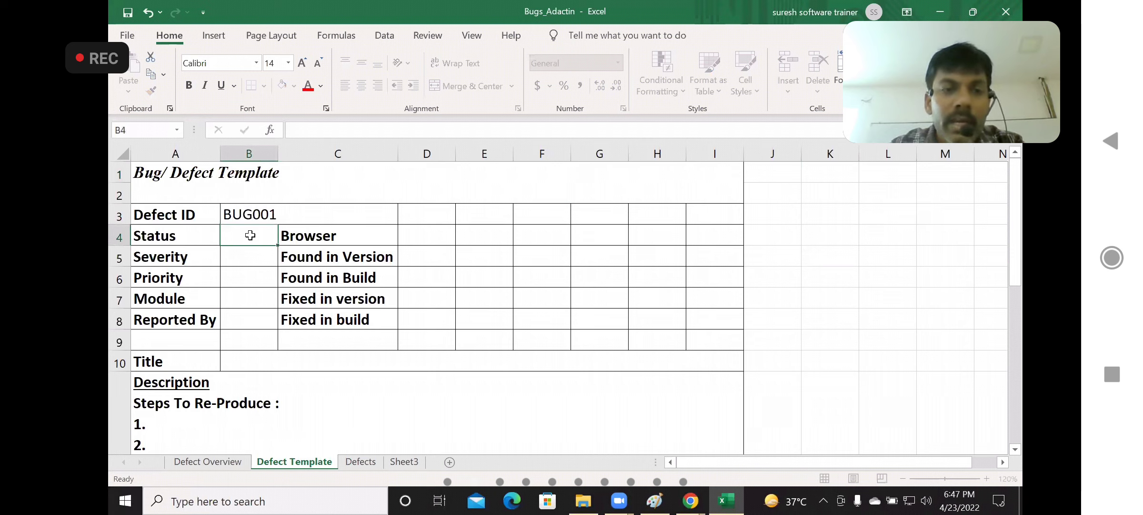
left_click_drag(278, 154, 280, 154)
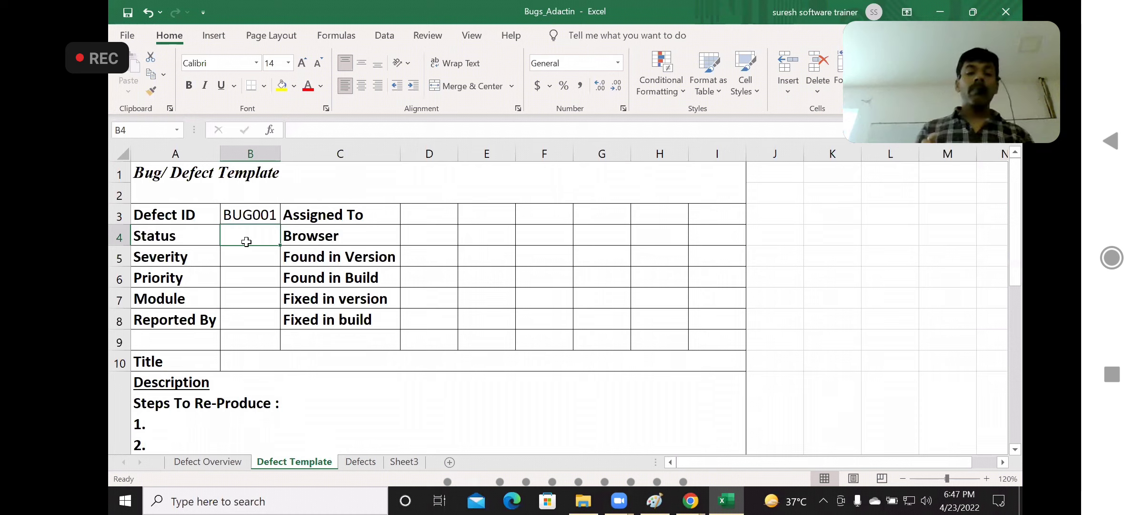
Set the defect's Status to New and go past the Severity and Priority value cells
type("Ne")
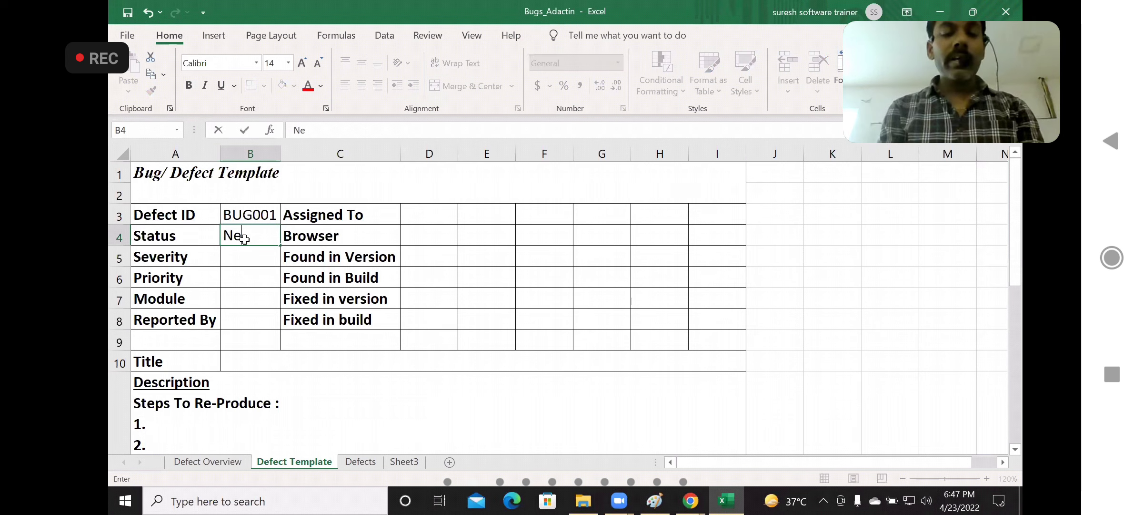
type("w")
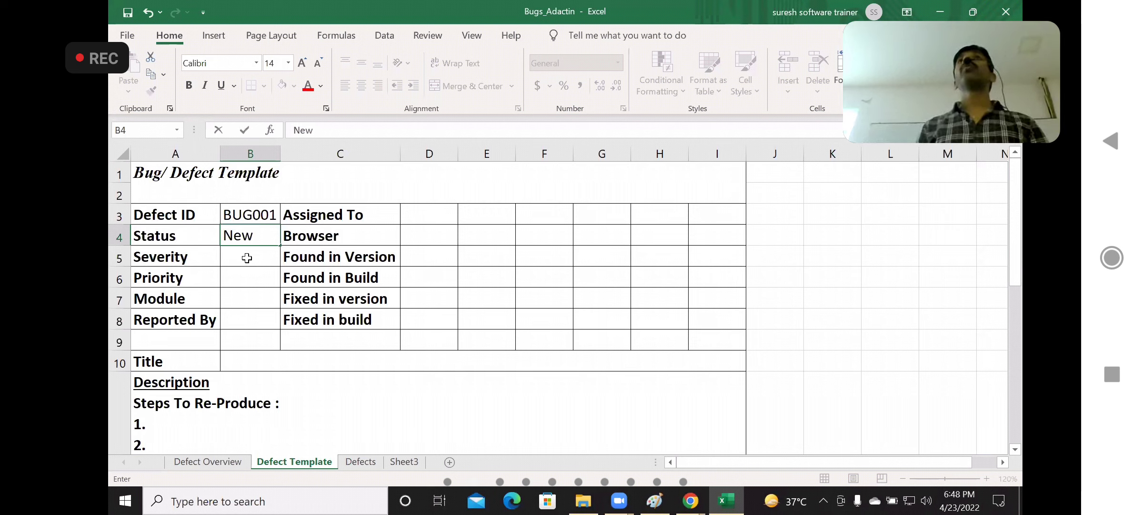
left_click(247, 258)
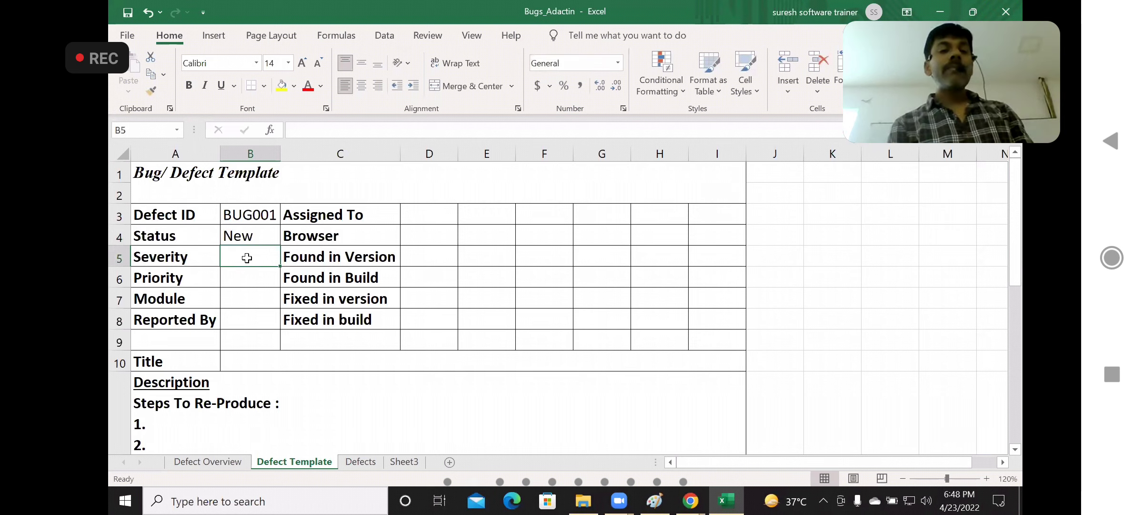
left_click(245, 275)
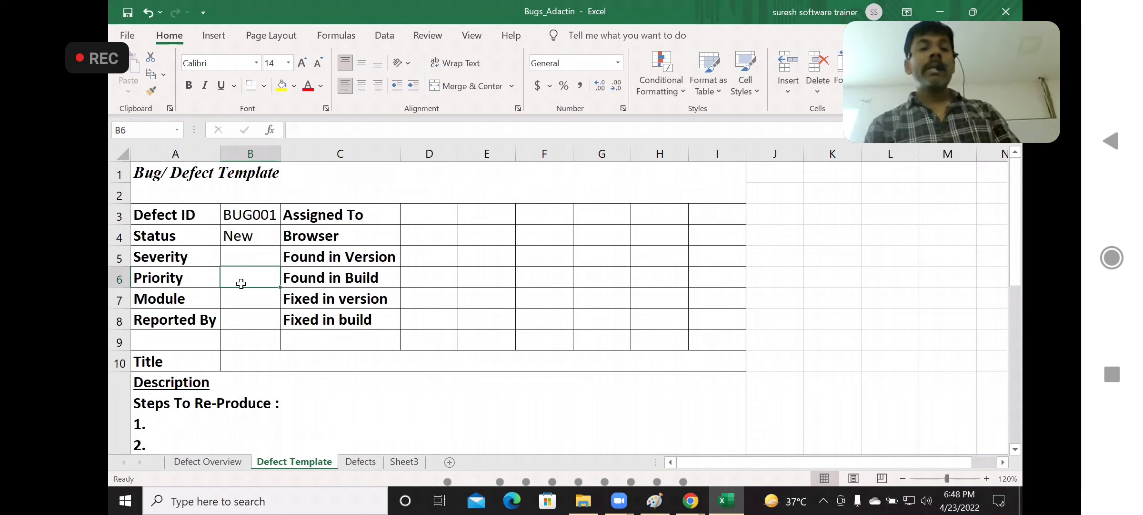
Enter SearchHotel as the Module and fit column B's width to its contents
left_click(240, 303)
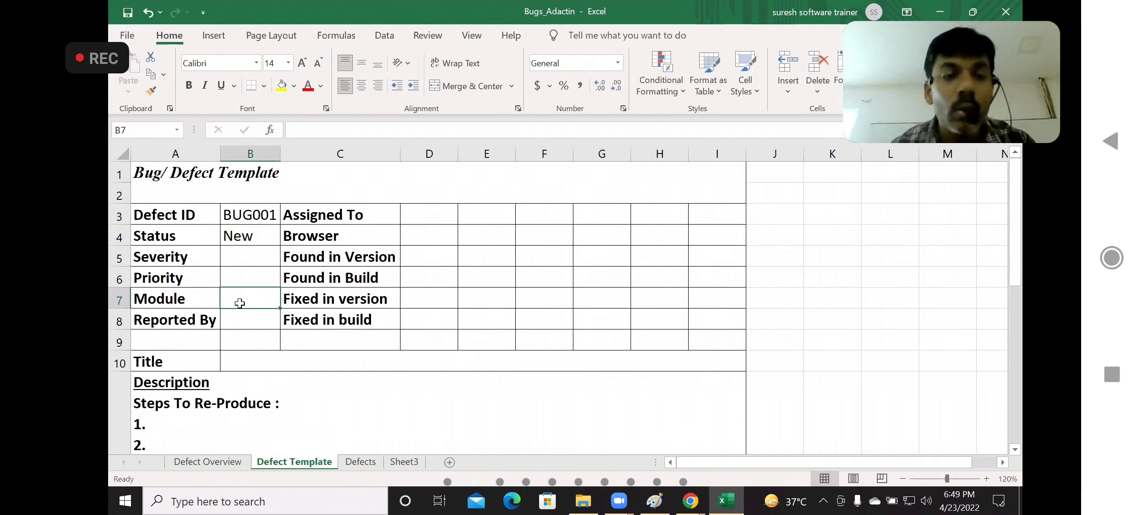
double_click(240, 303)
type("Search")
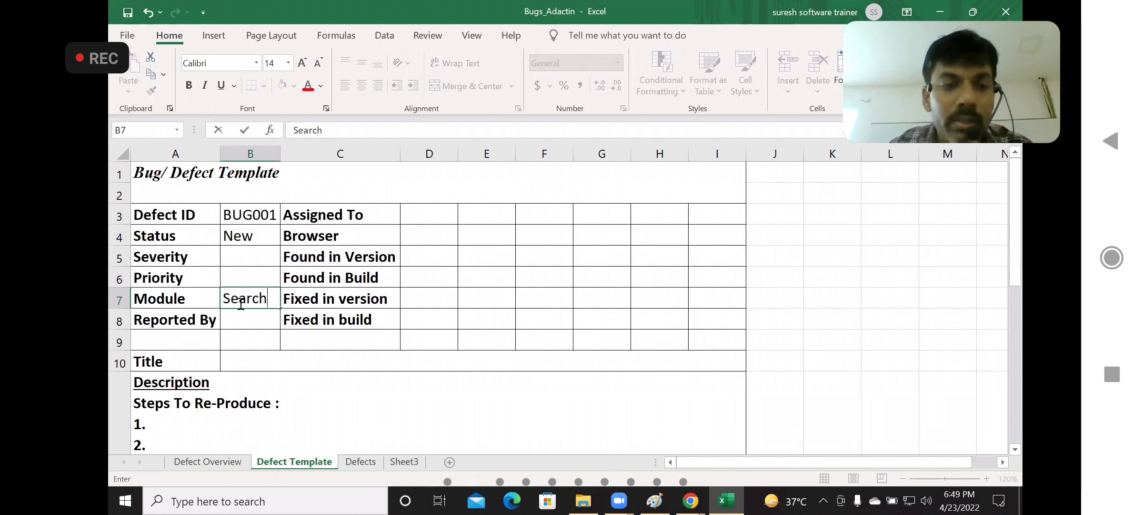
type("Hotel")
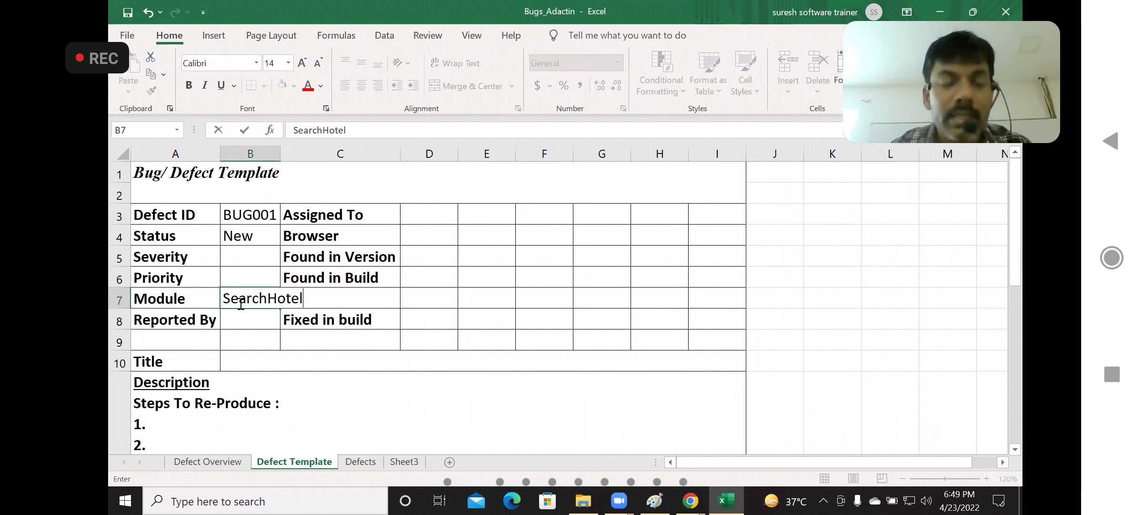
left_click(245, 312)
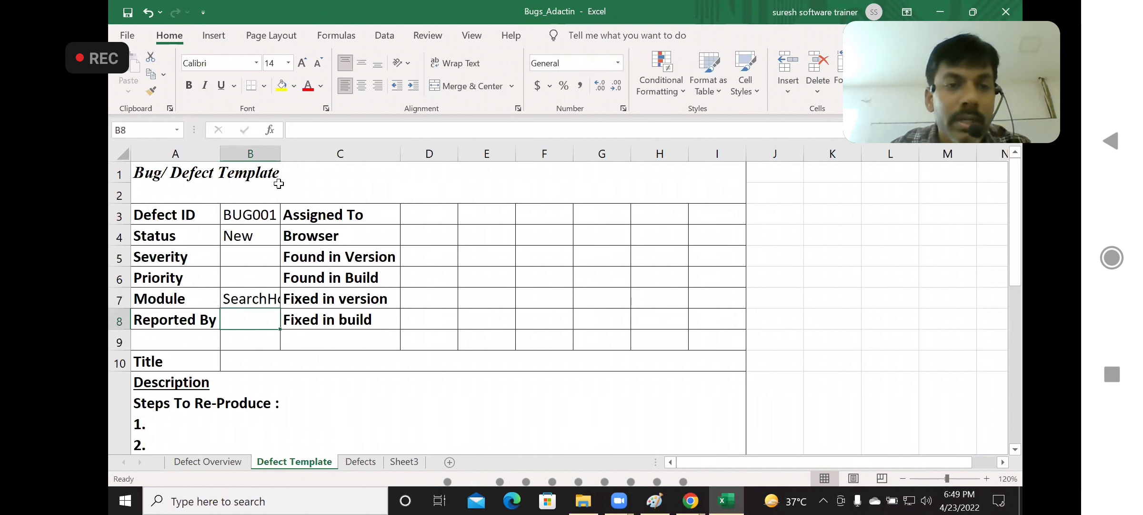
double_click(281, 156)
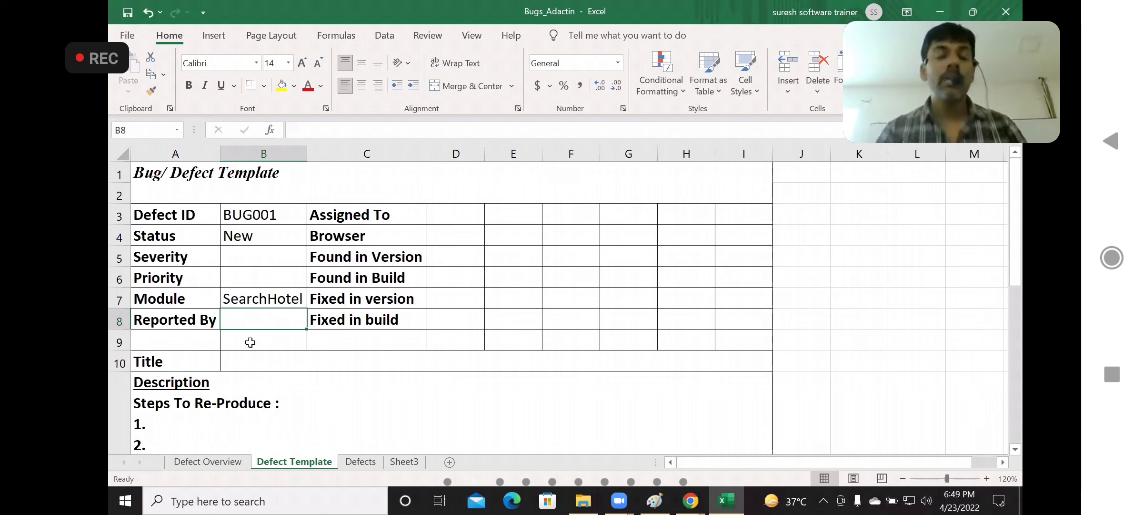
Fill in the reporter's name under Reported By and enter DEV as Assigned To
double_click(256, 319)
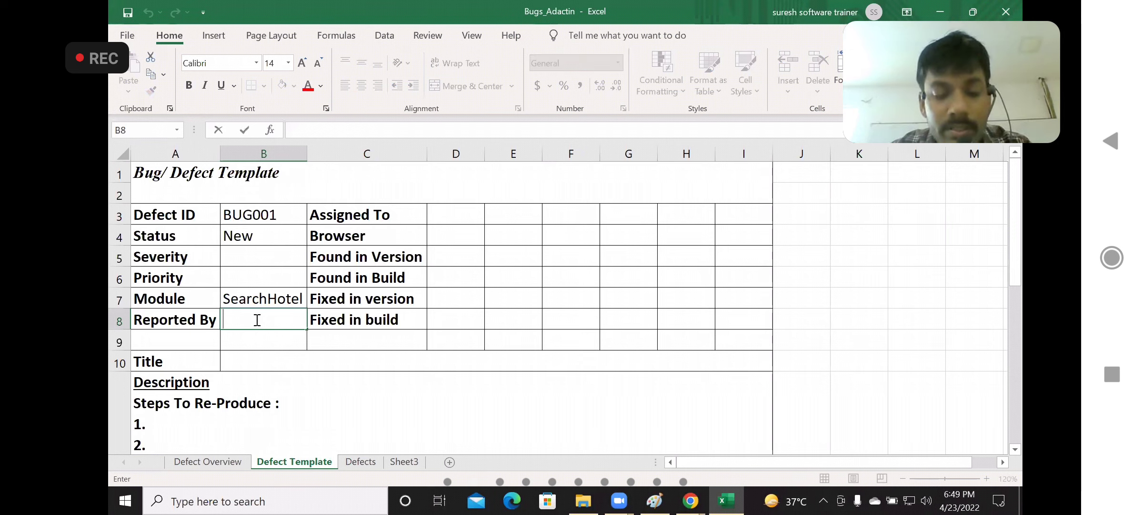
type("Suresh")
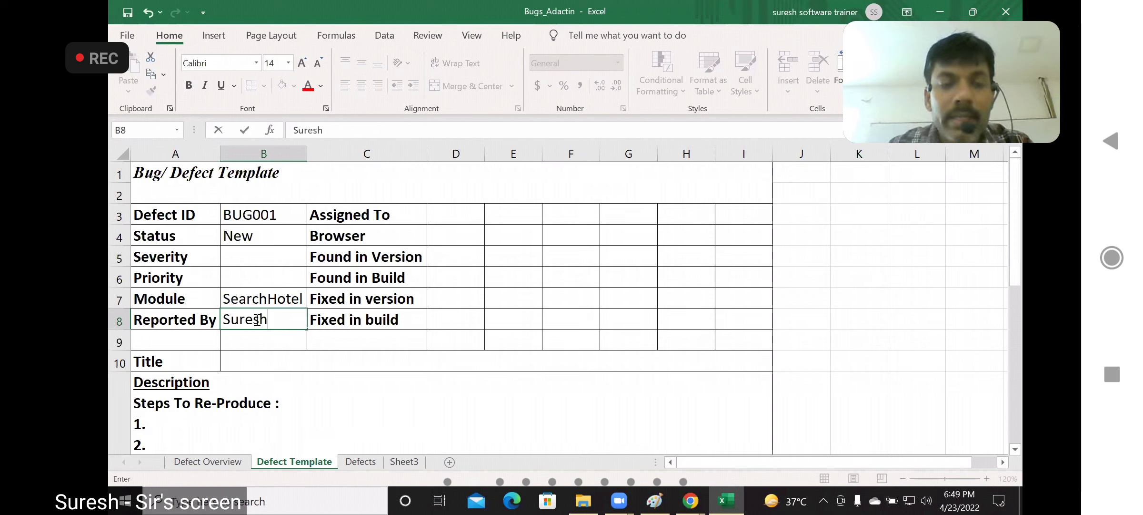
left_click(453, 214)
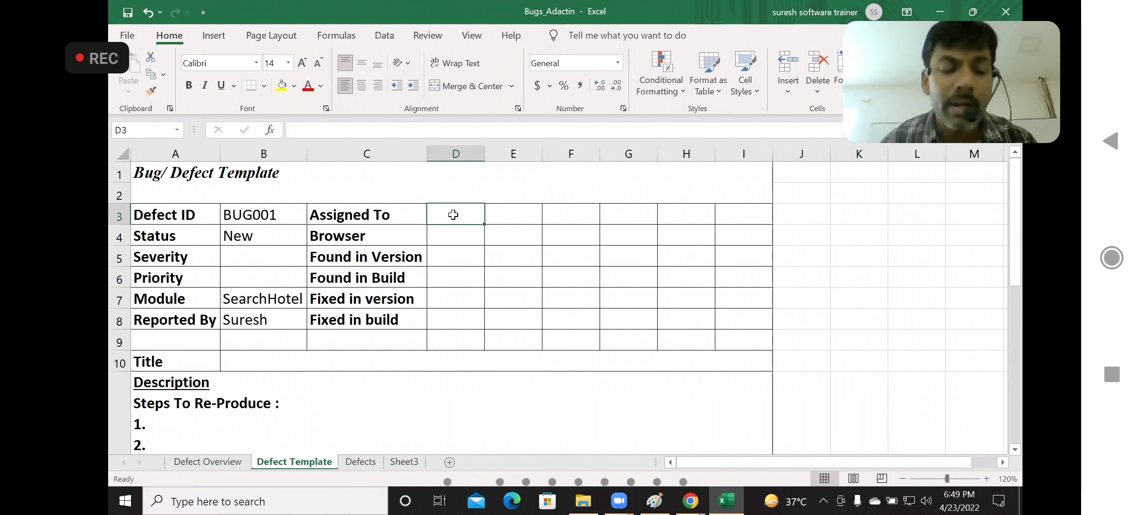
type("DEV")
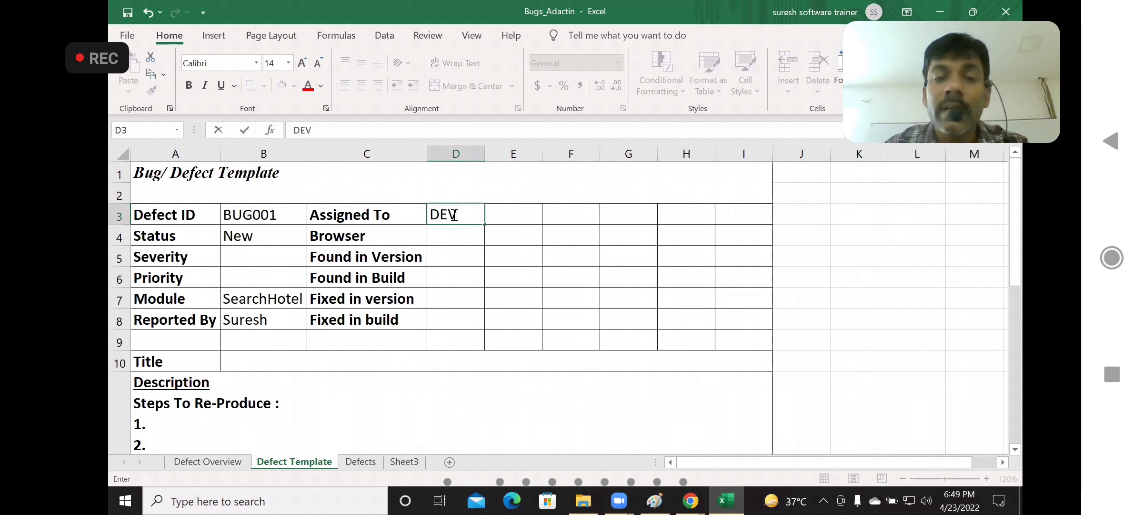
Enter Chrome as the Browser for the defect
left_click(453, 237)
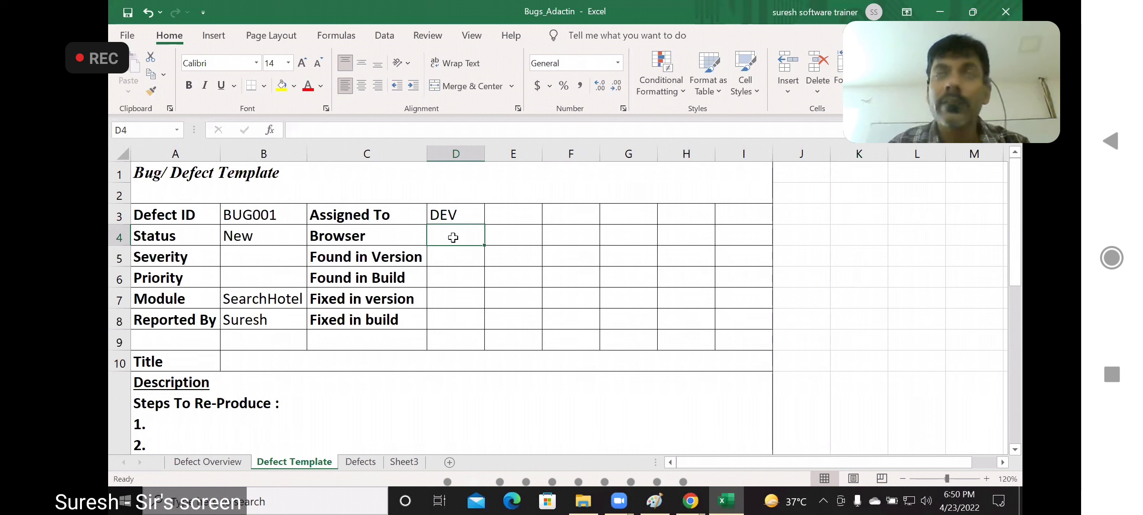
type("Ch")
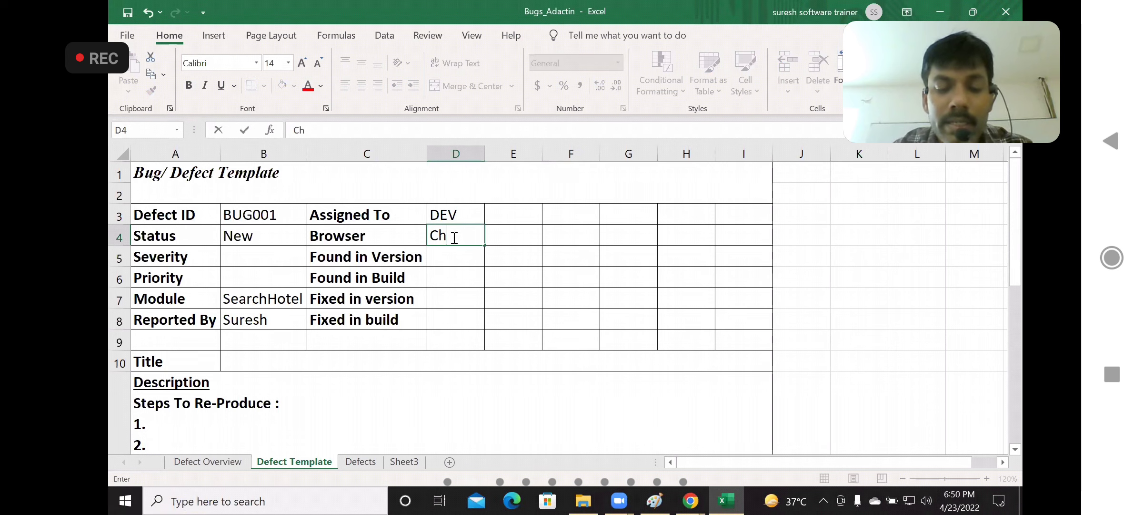
type("rome")
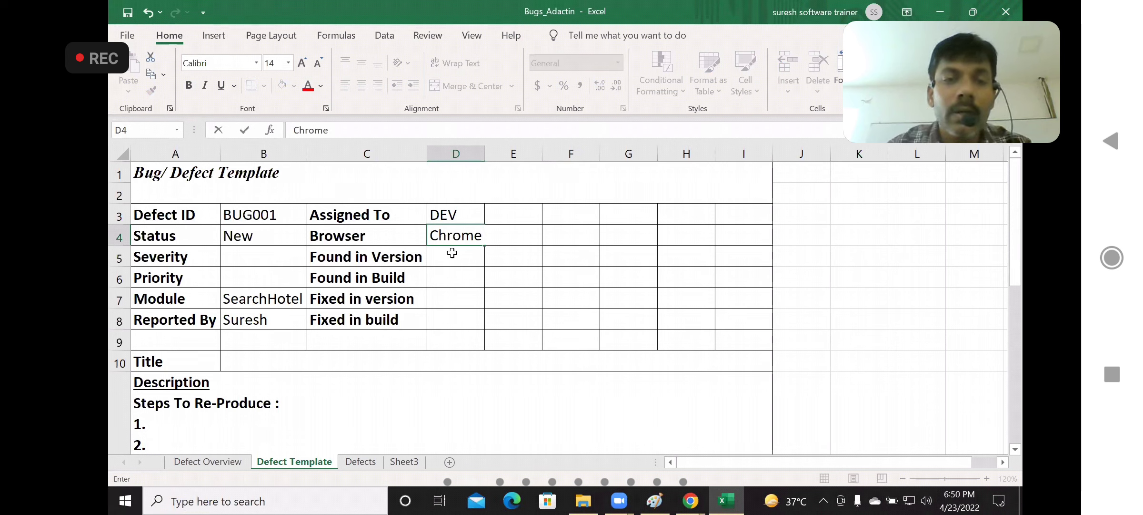
key("Return")
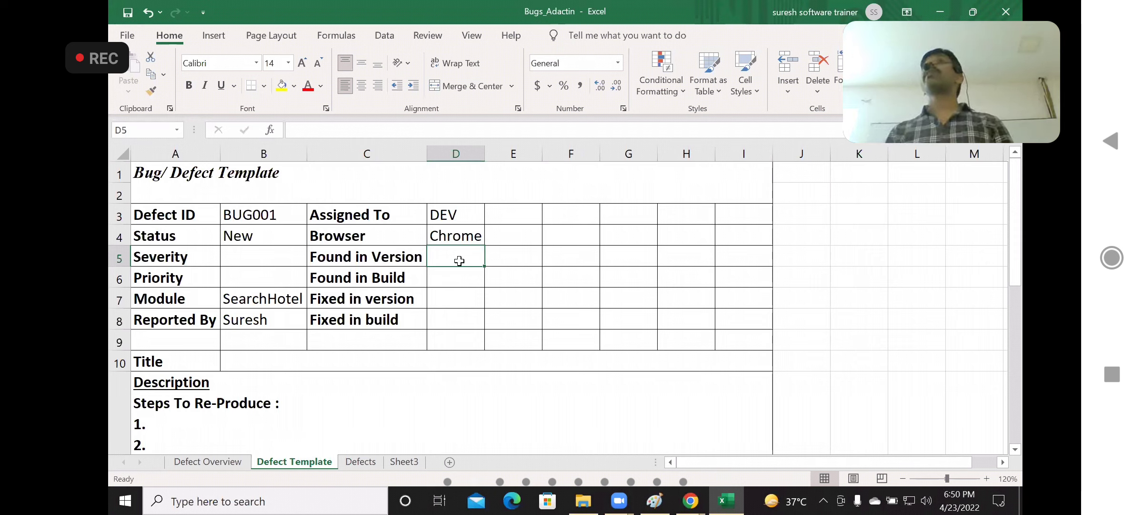
Set both Found in Version and Found in Build to 1, and go past the Fixed in version and Fixed in build cells
type("1")
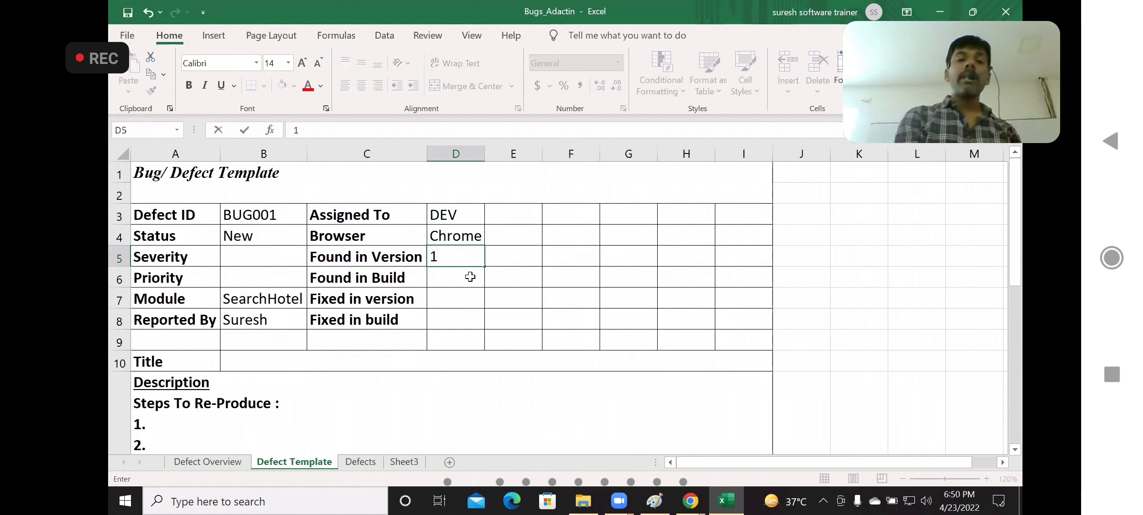
left_click(466, 278)
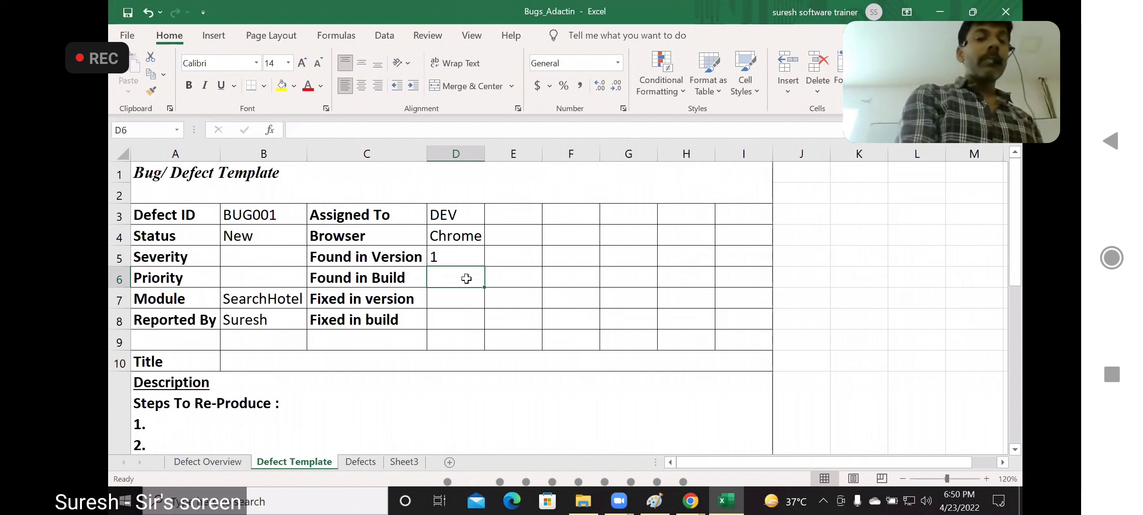
type("1")
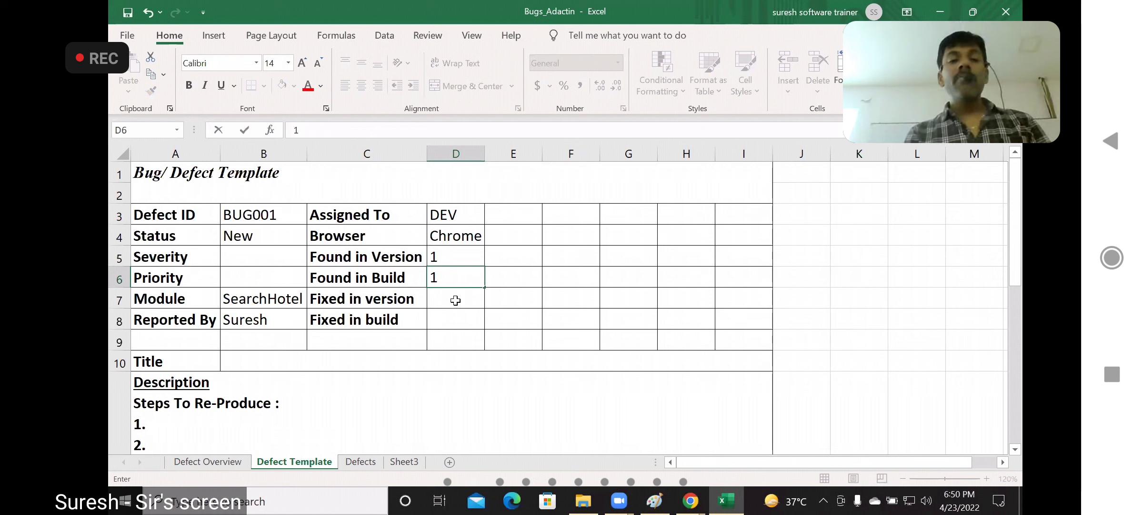
key("Return")
left_click(456, 314)
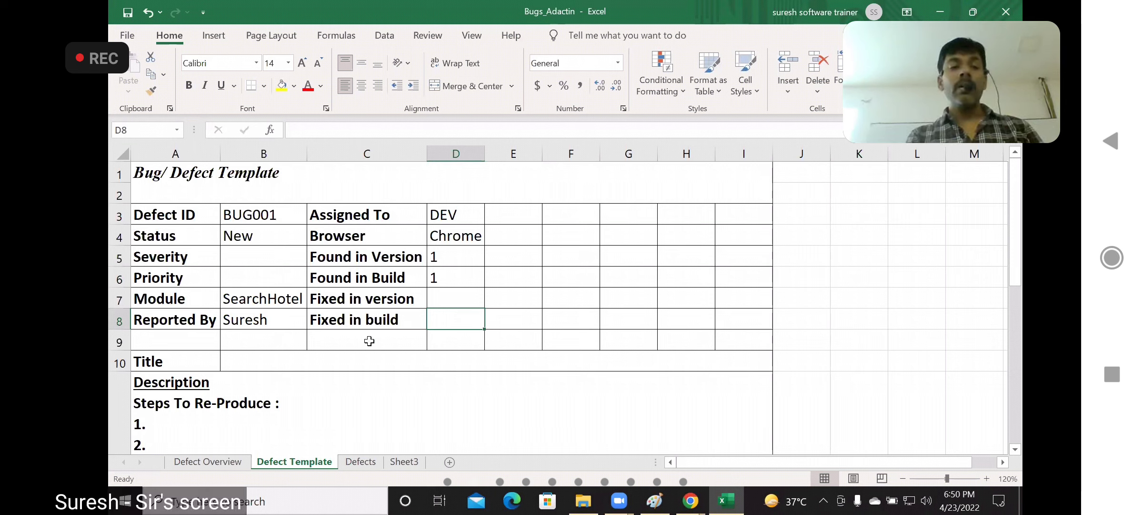
Enter "check-in date" in the merged Title cell of the defect template
left_click(305, 361)
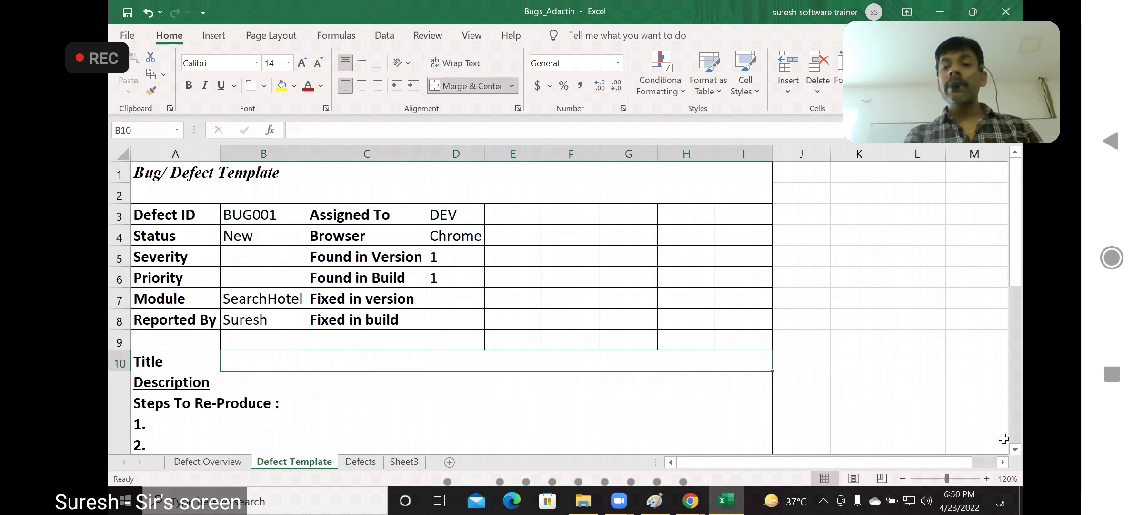
scroll(1016, 448, "down", 4)
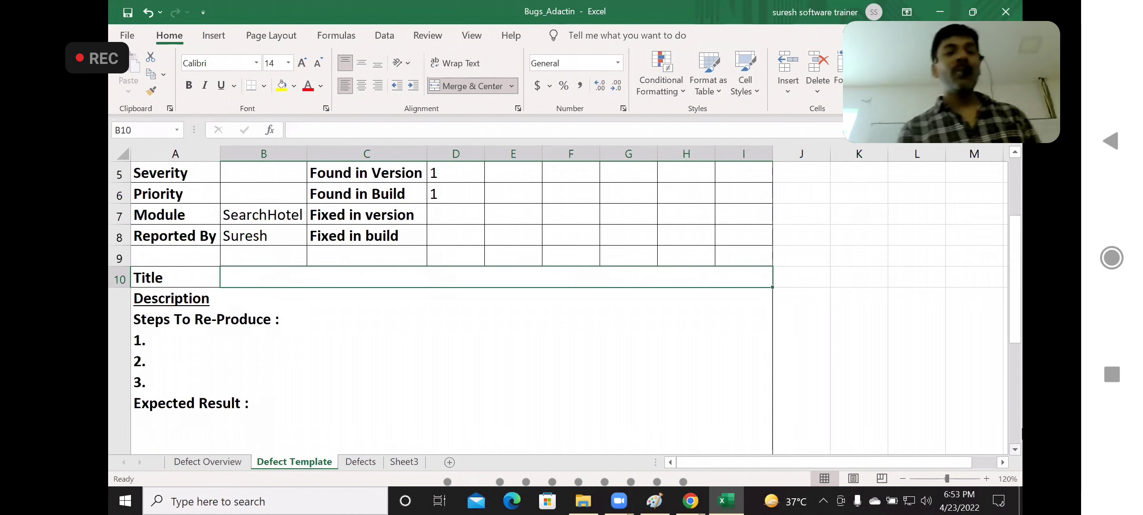
type("check-")
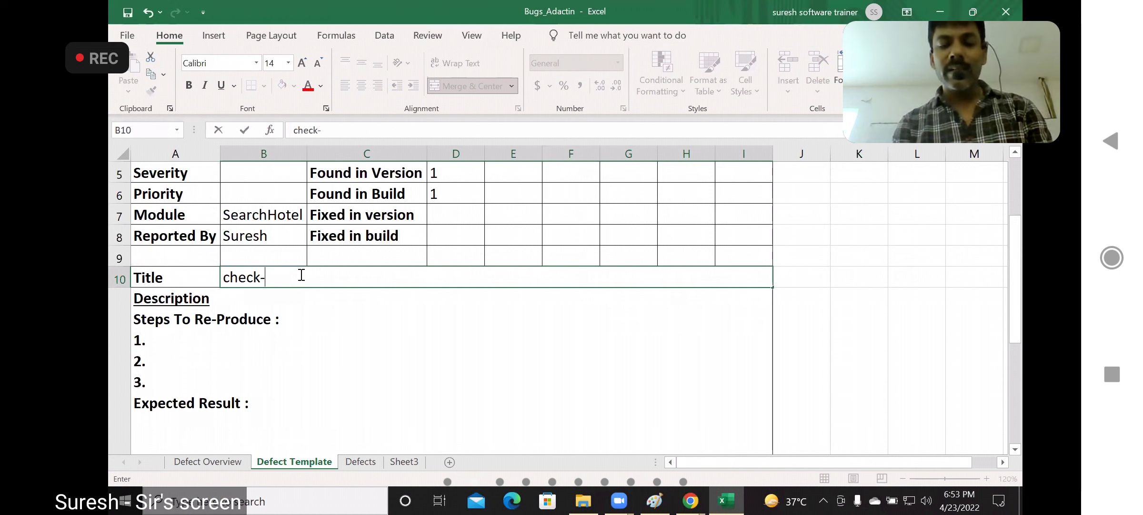
type("in date")
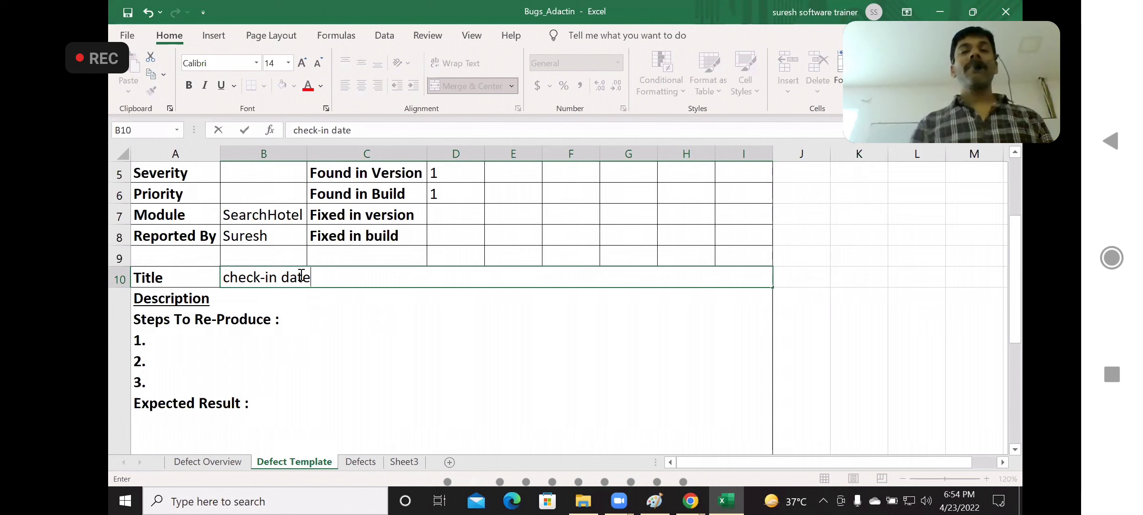
Clear the draft text from the Title cell, keeping the cell open for editing
left_click(465, 126)
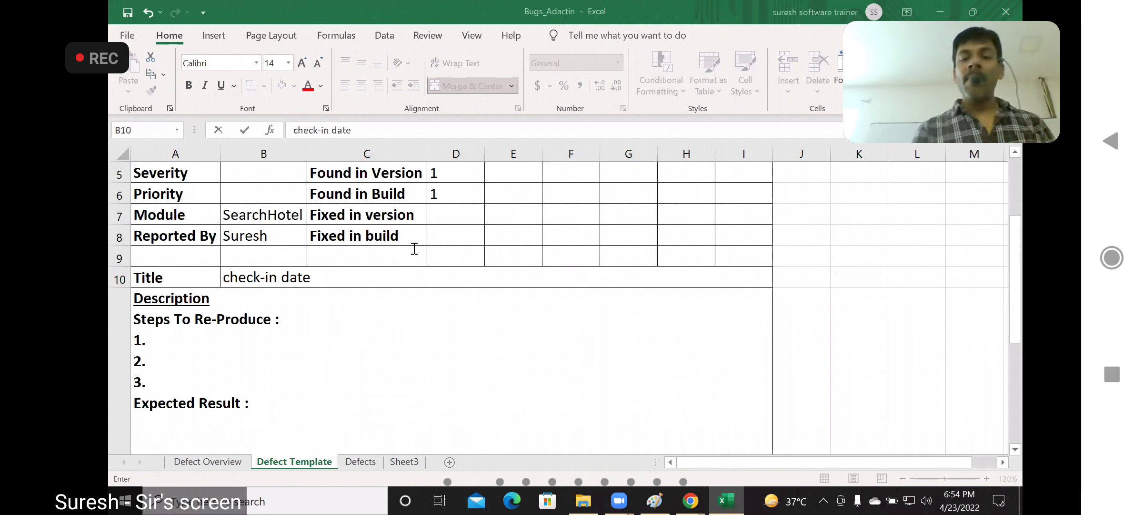
key("BackSpace")
key("BackSpace")
key("BackSpace")
key("BackSpace")
key("BackSpace")
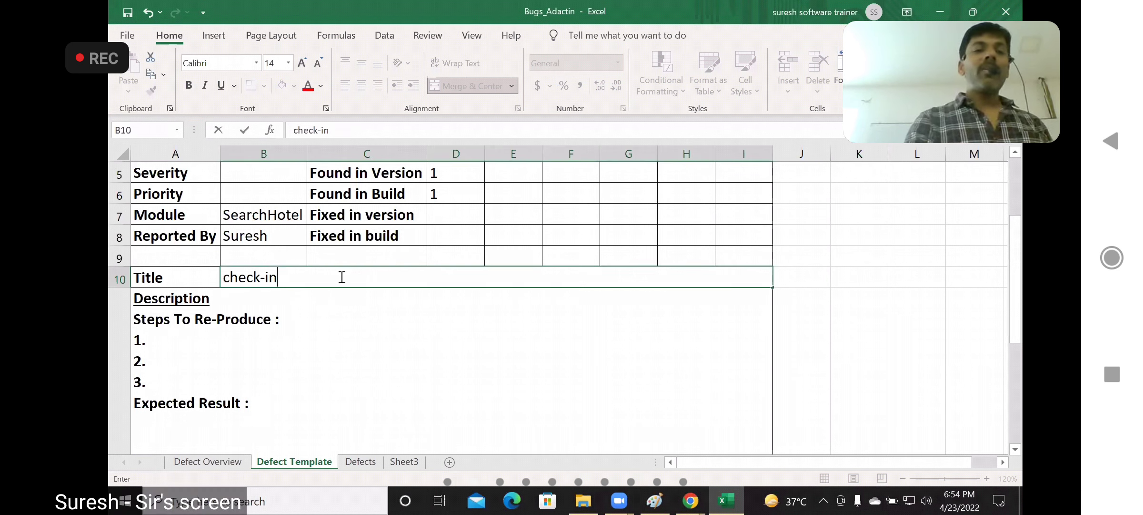
key("BackSpace")
key("BackSpace")
key("BackSpace")
key("BackSpace")
key("BackSpace")
key("BackSpace")
key("BackSpace")
key("BackSpace")
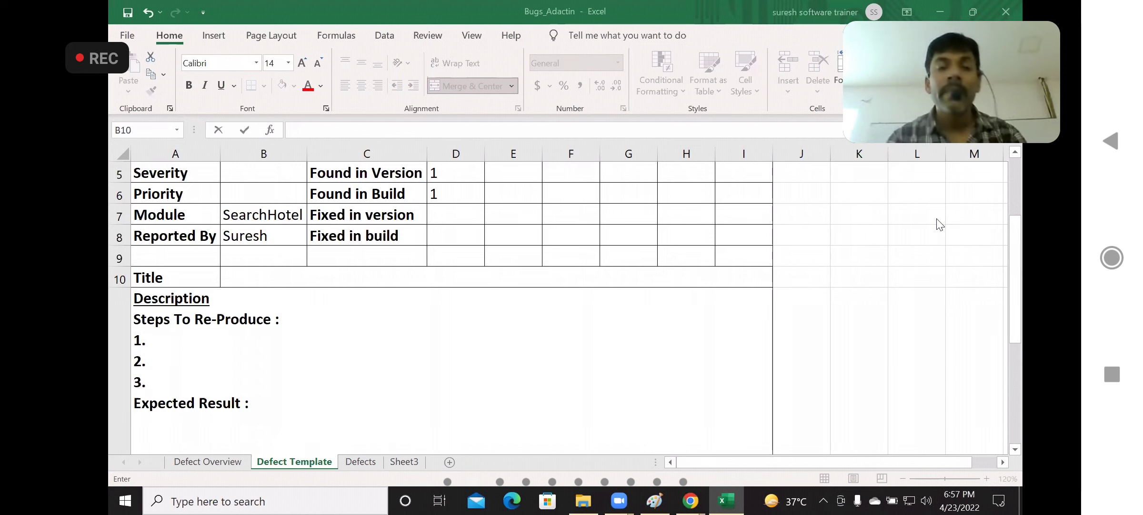
Write "Validation for check-in date is not working" in the Title cell of the defect template
double_click(253, 278)
type("Val")
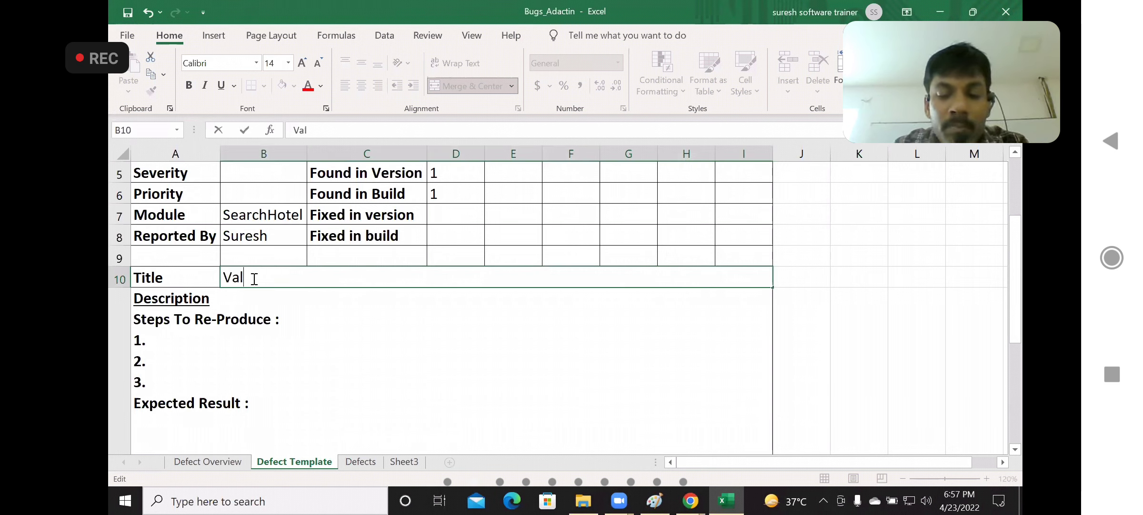
type("idating")
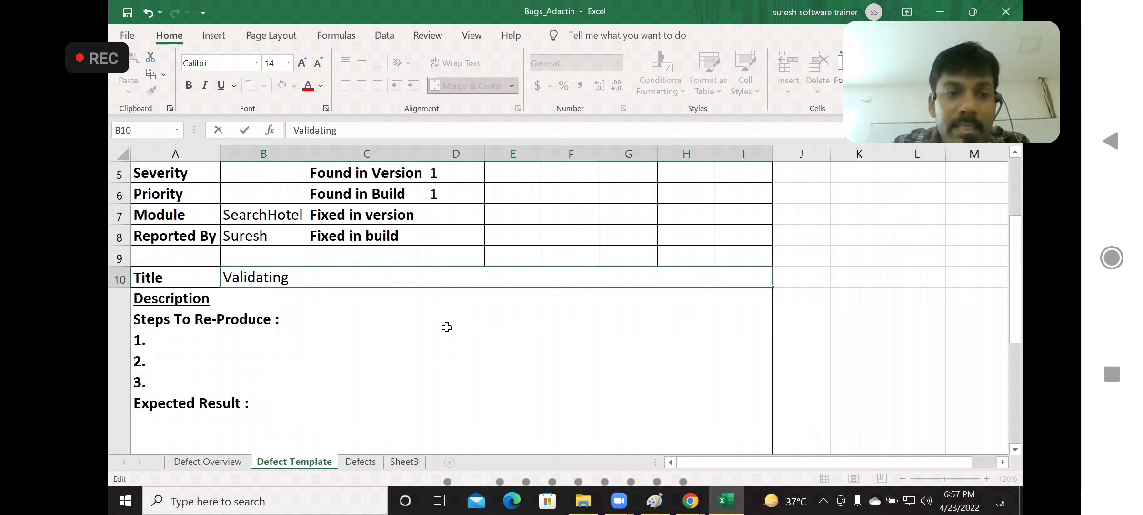
key("BackSpace")
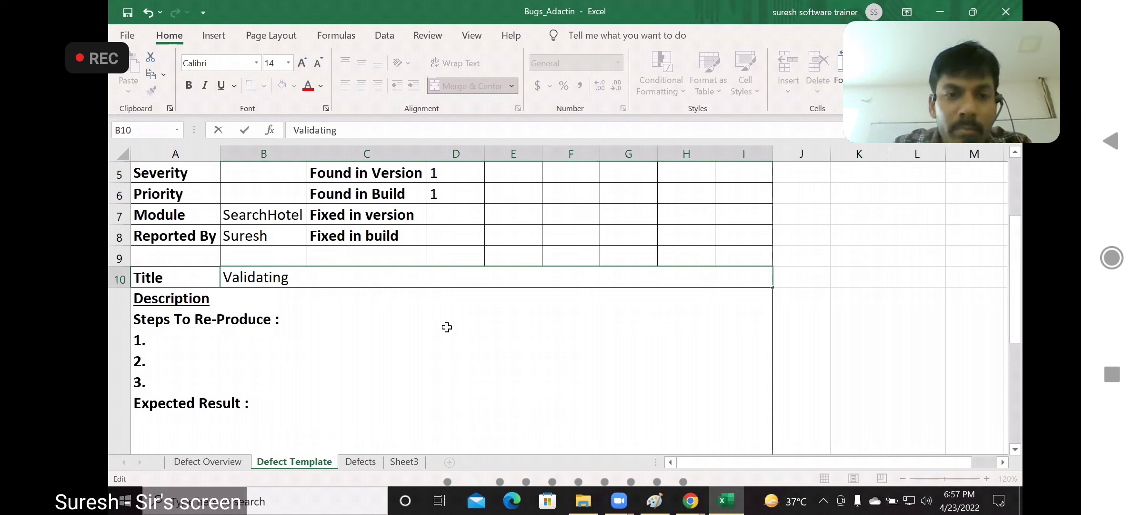
key("BackSpace")
key("BackSpace")
key("BackSpace")
type("on ")
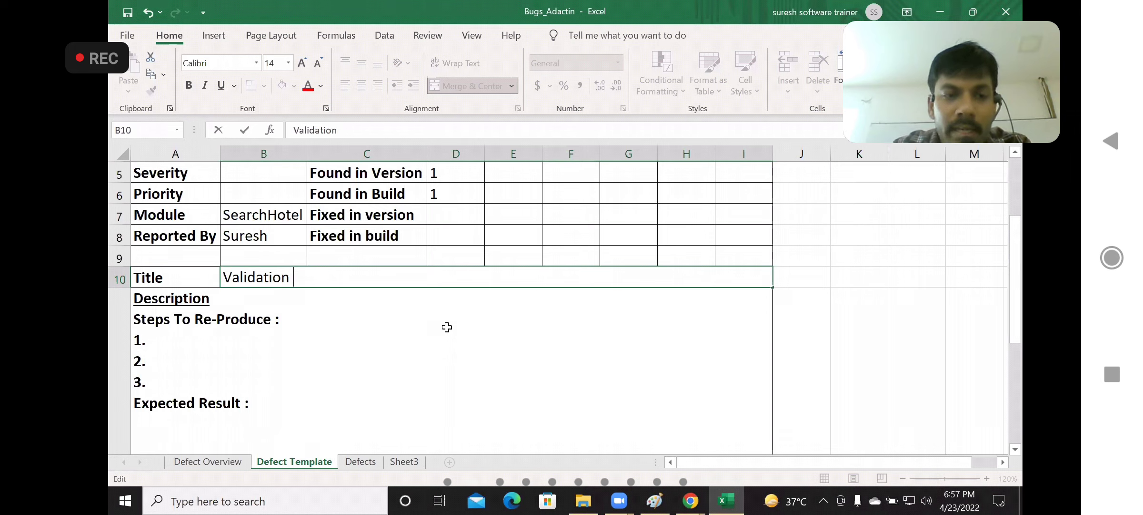
type("for check")
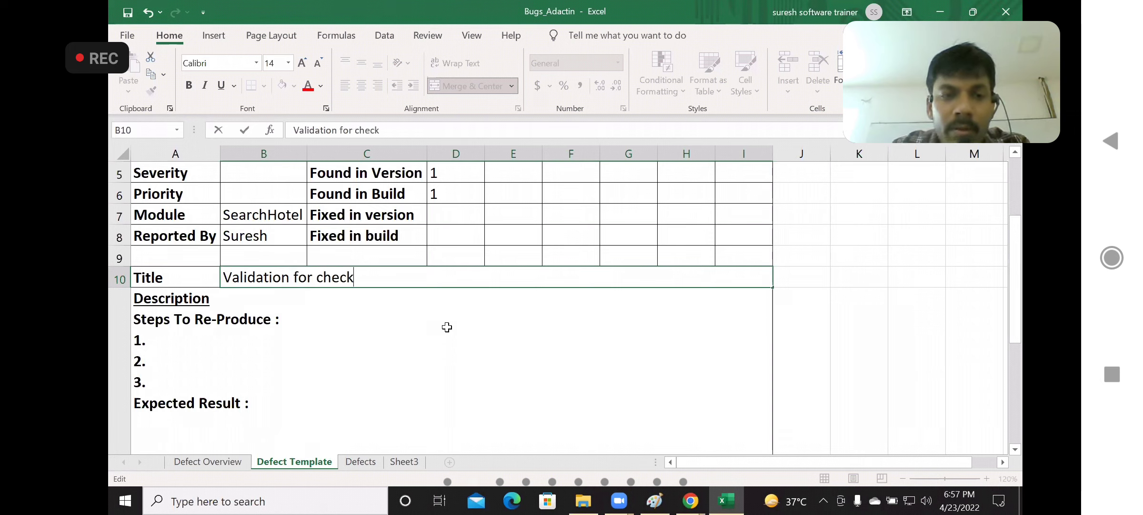
type("-in")
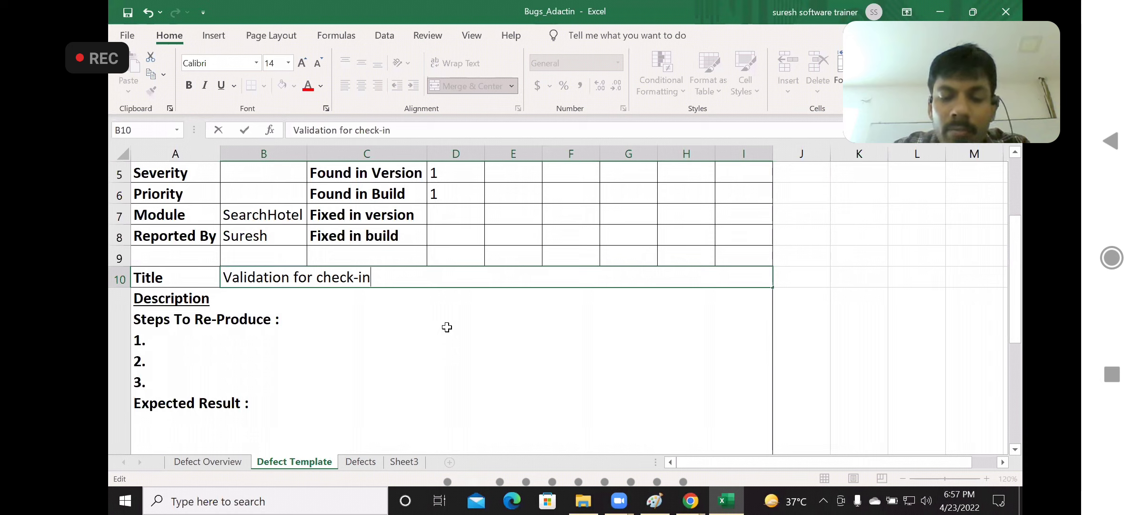
type(" date is")
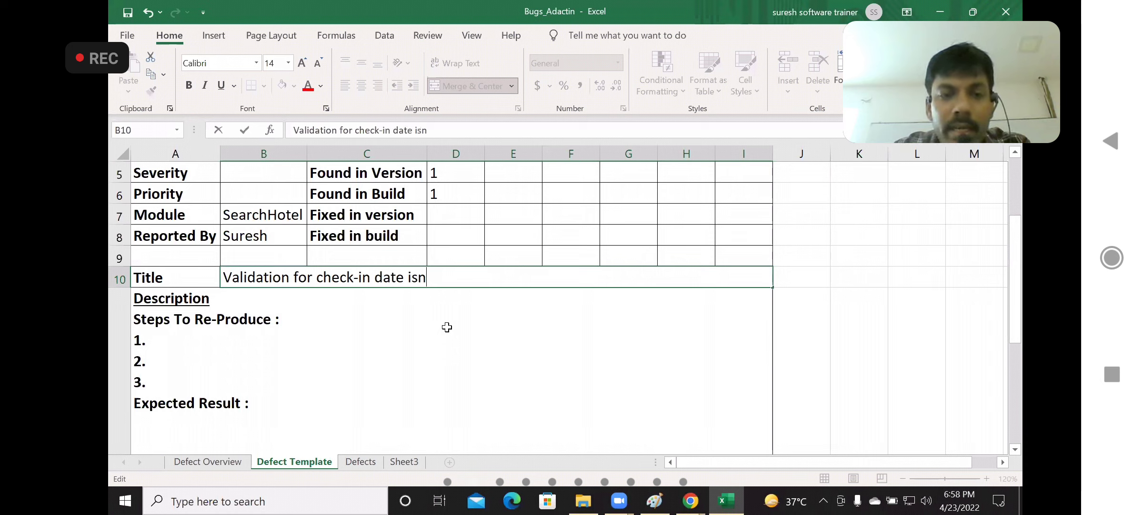
type(" not ")
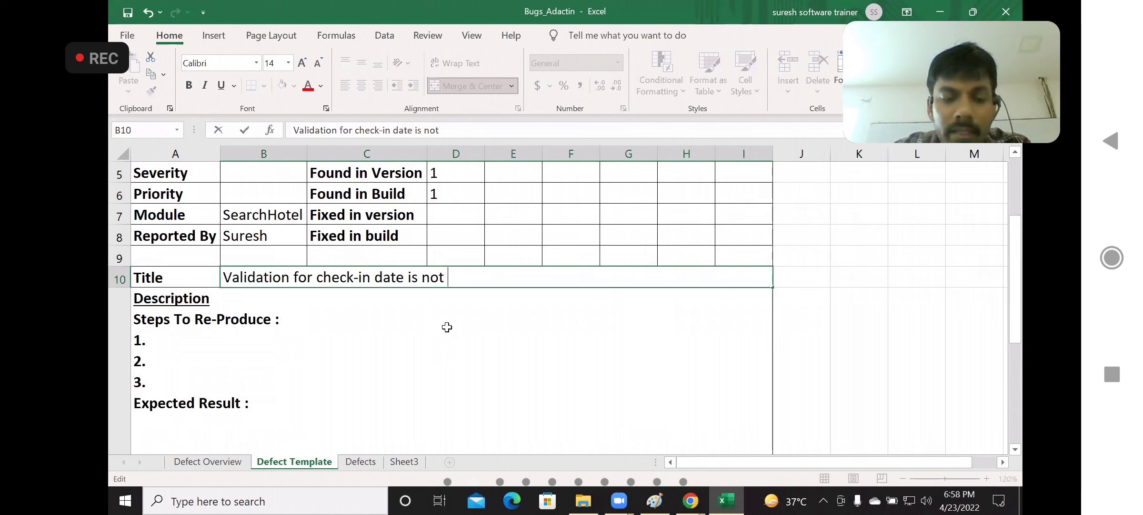
type("working")
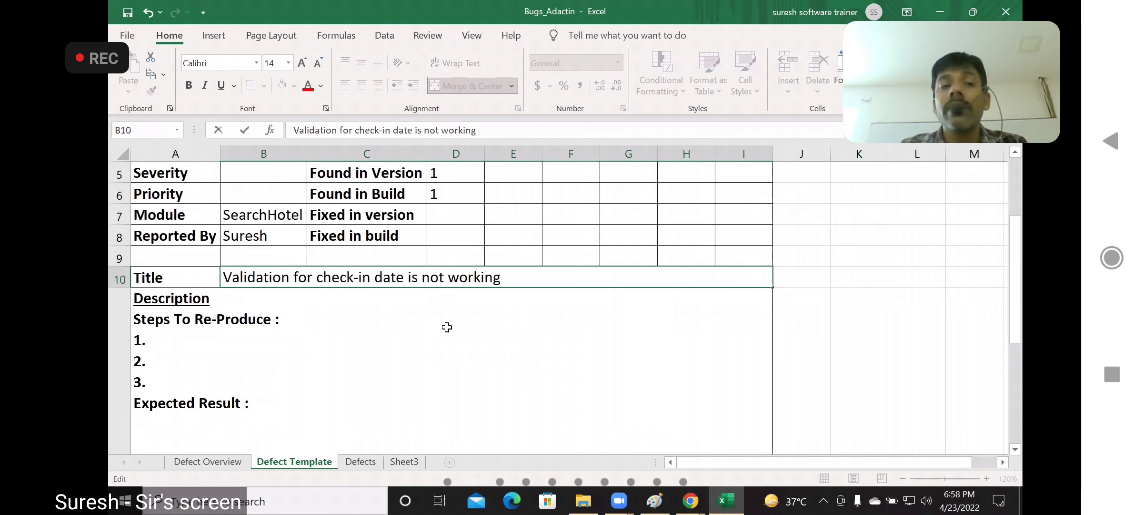
type("()")
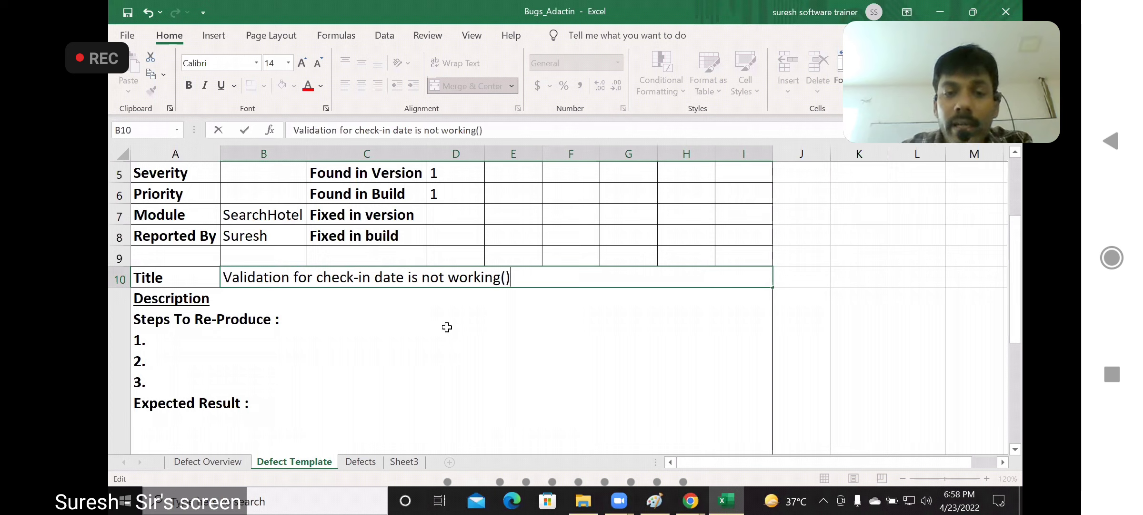
Append "(Accepting previous Date)" to the end of the defect title
key("Left")
type("Acce")
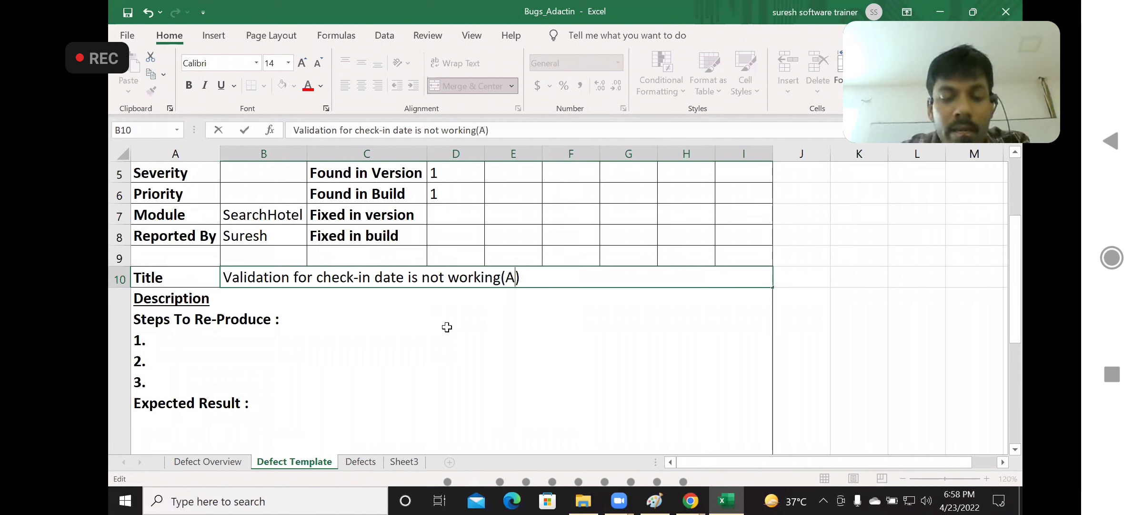
type("o")
key("BackSpace")
type("pting ")
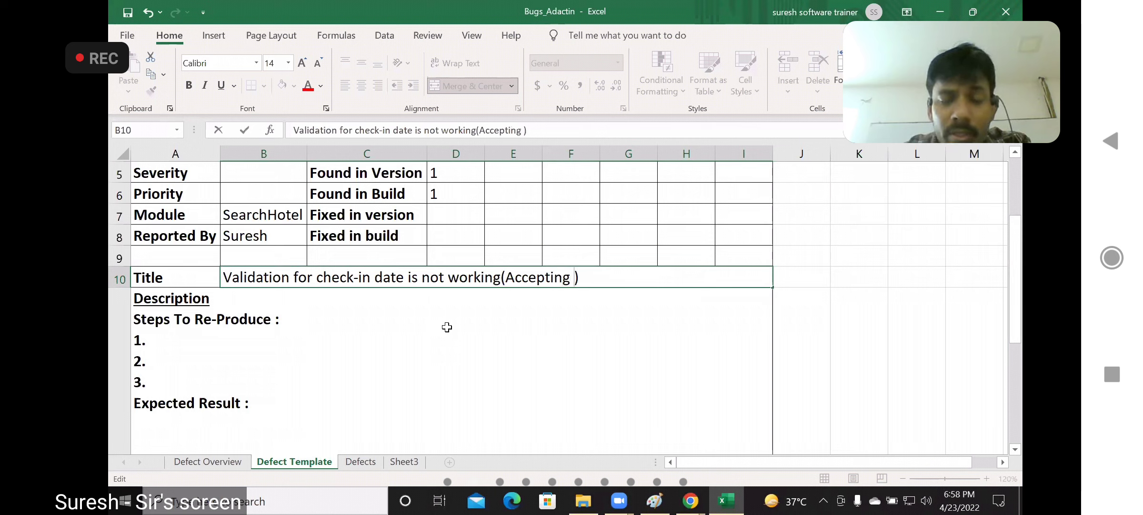
type("prev")
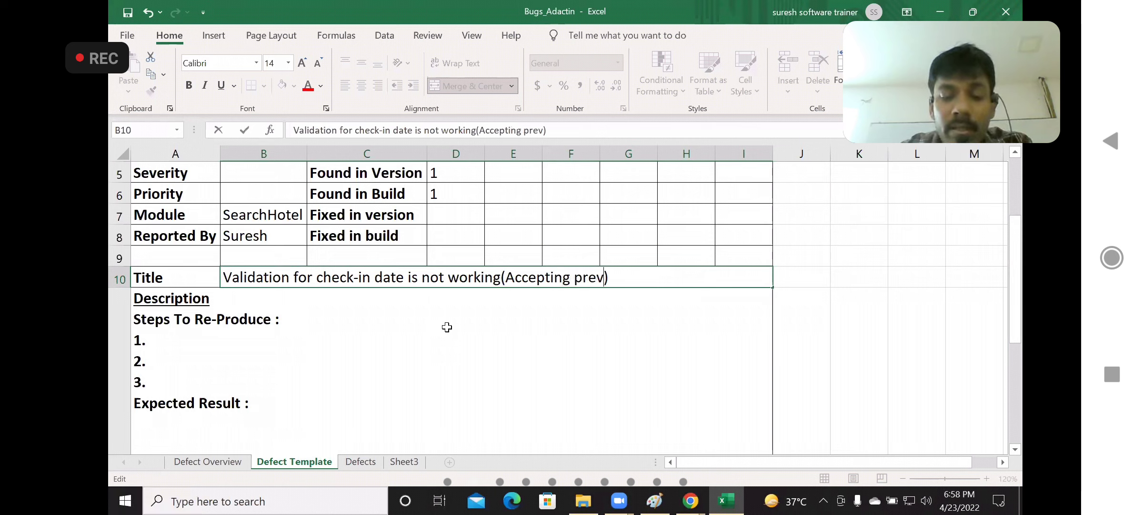
type("ious Date")
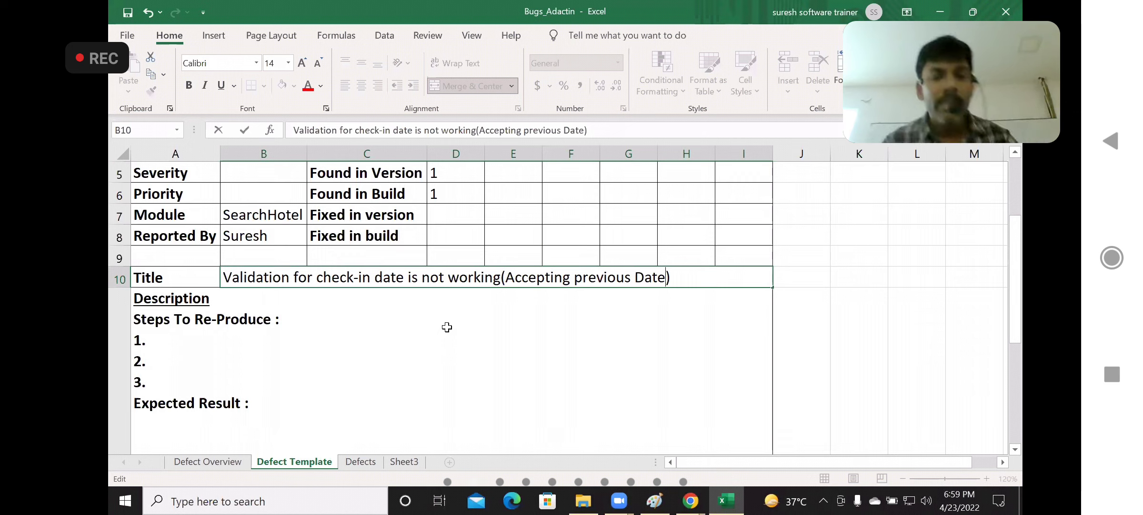
Fill in the first two Steps To Re-Produce in the Description cell as "Launch Browser" and "Enter url"
double_click(167, 340)
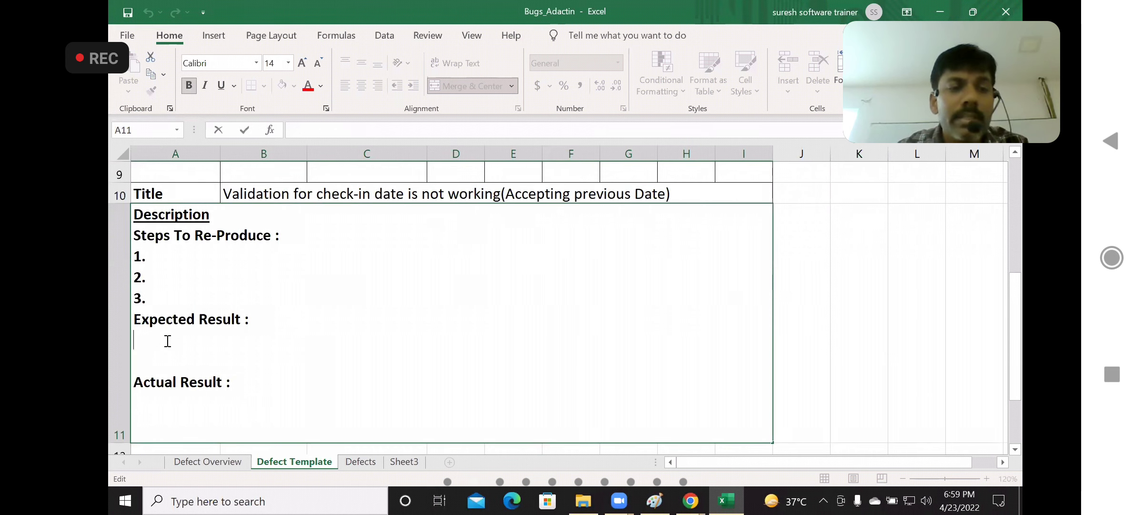
left_click(172, 257)
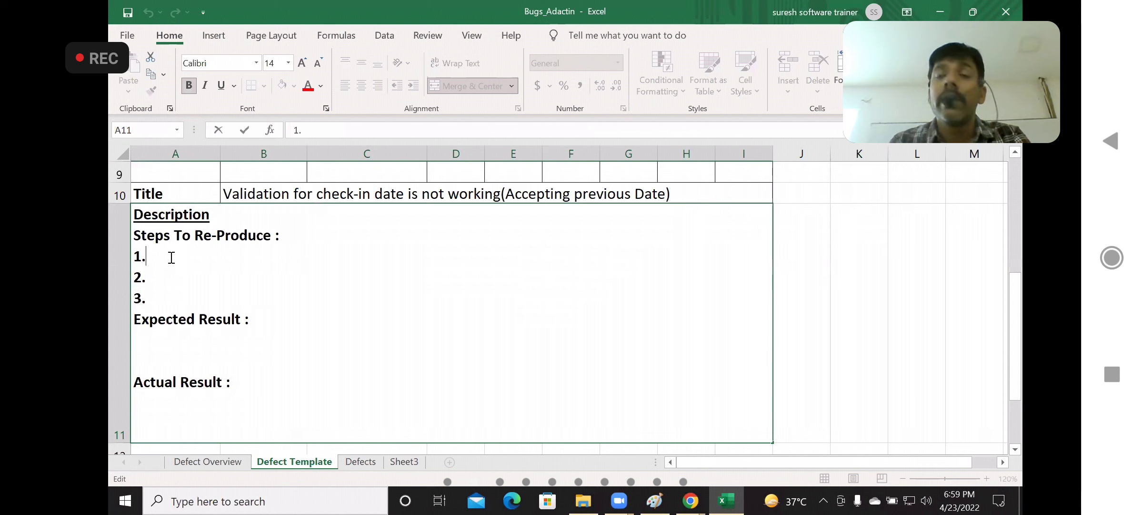
type("Launch Browser")
key("Down")
type("Enter url")
Fill in reproduction step 3 as "Enter username" and add a new line reading "4.Enter password"
key("Down")
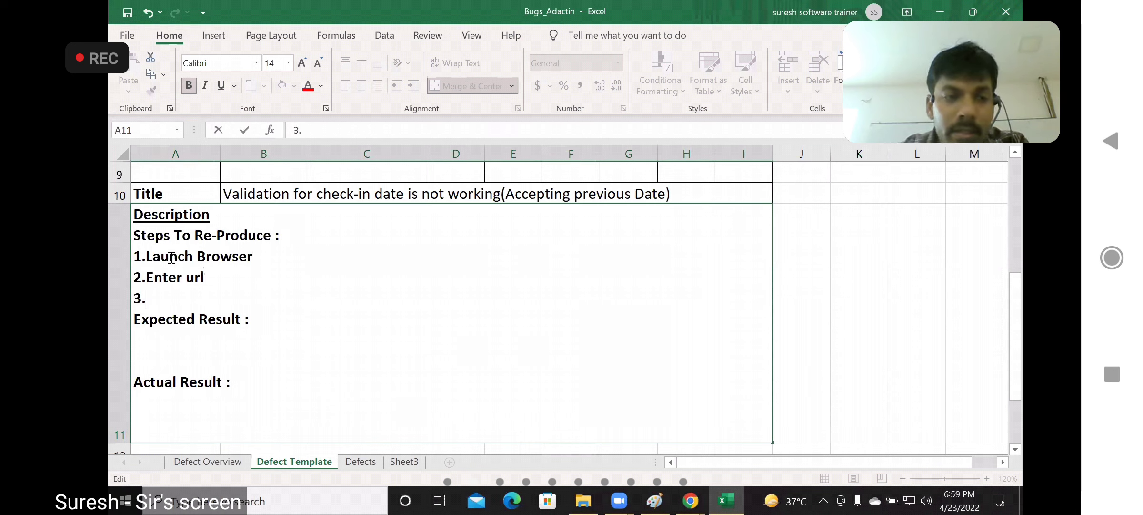
type("Enter u")
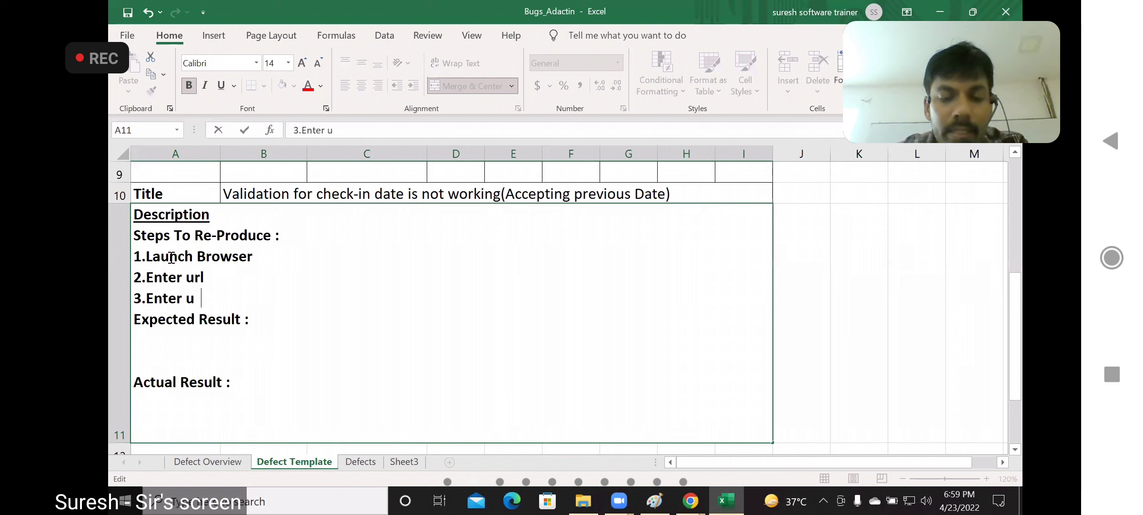
type("sername")
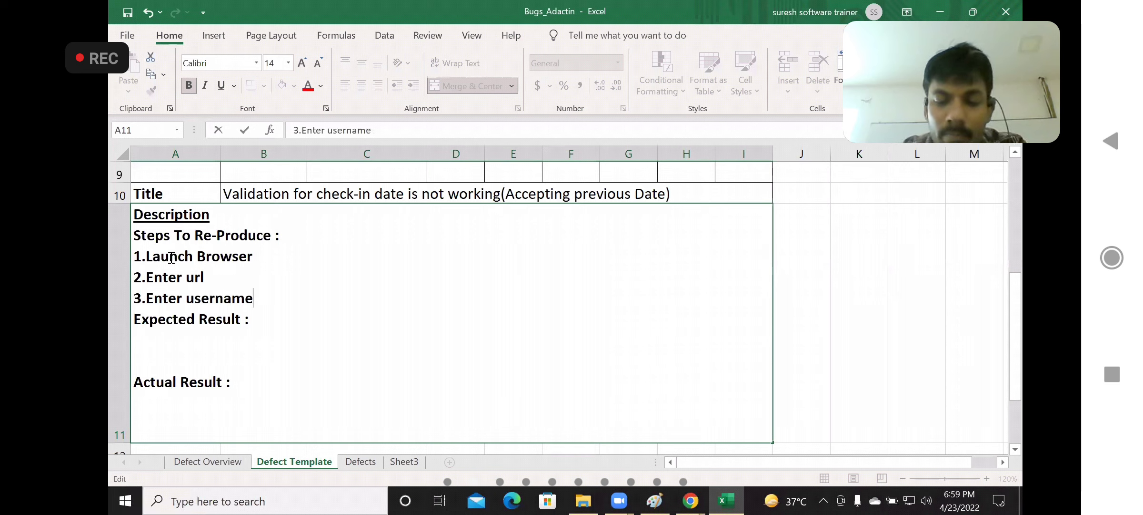
key("alt+Return")
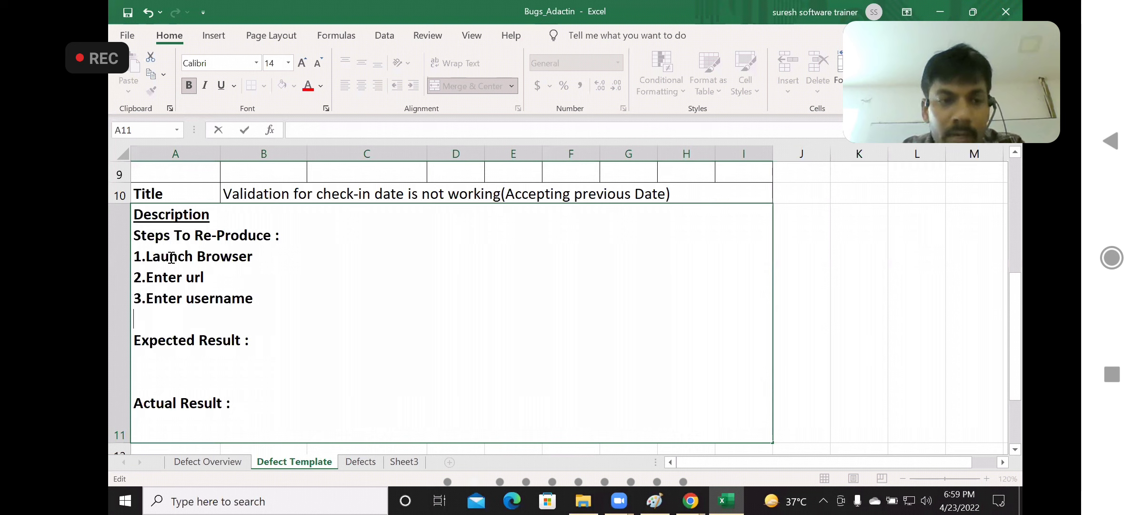
type("4.Ente")
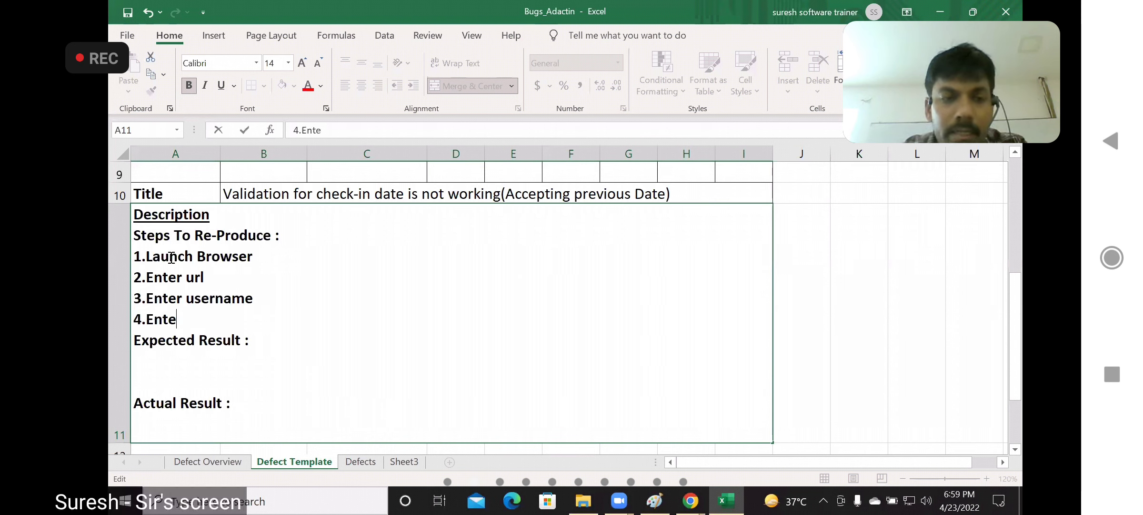
type("r password")
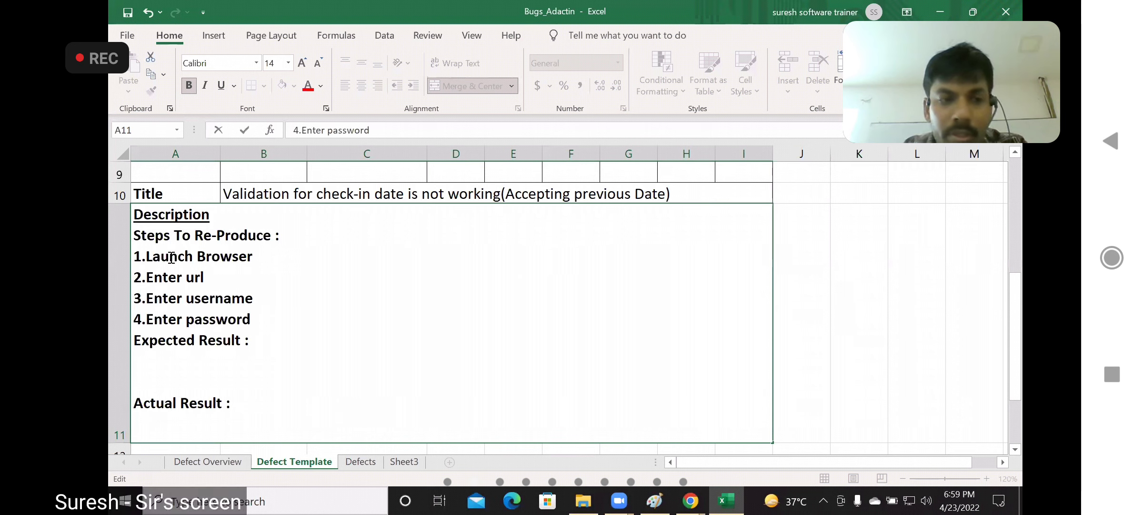
Add the line "5.Click on Login button" below the password step in the reproduction steps
key("alt+Return")
type("5.Click ")
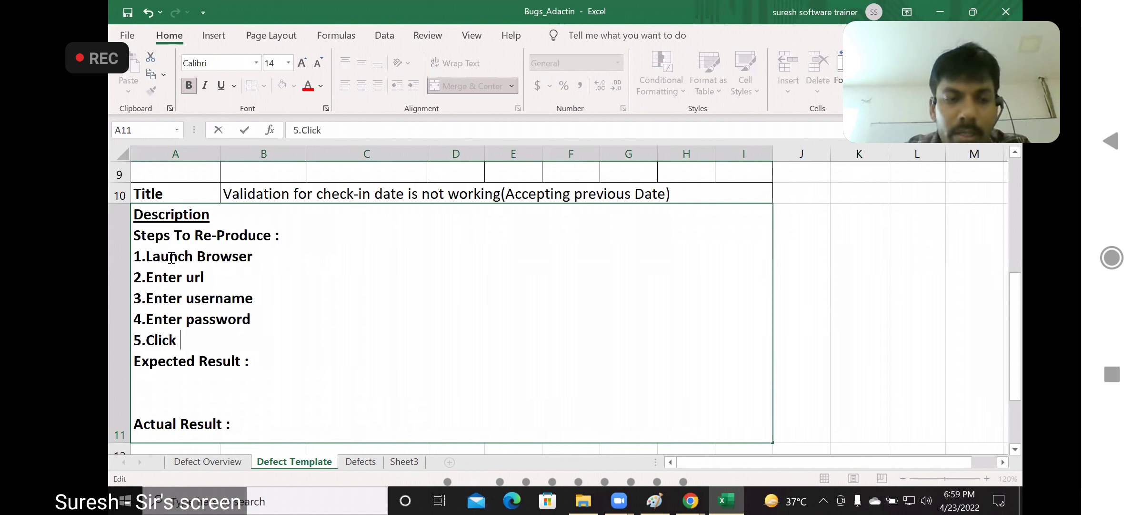
type("on Login button")
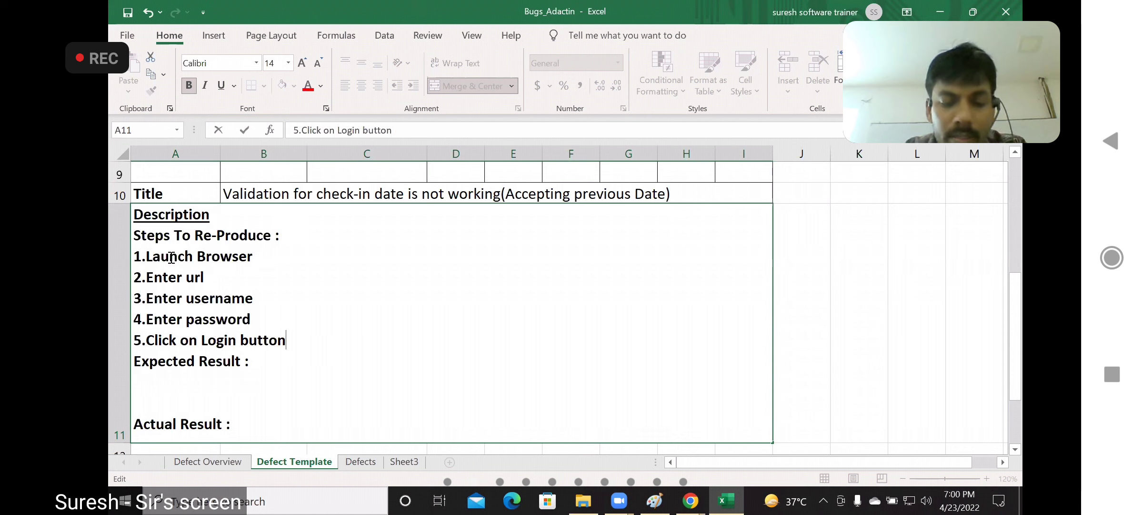
Add the line "6.Select all the required fileds" to the reproduction steps
key("alt+Return")
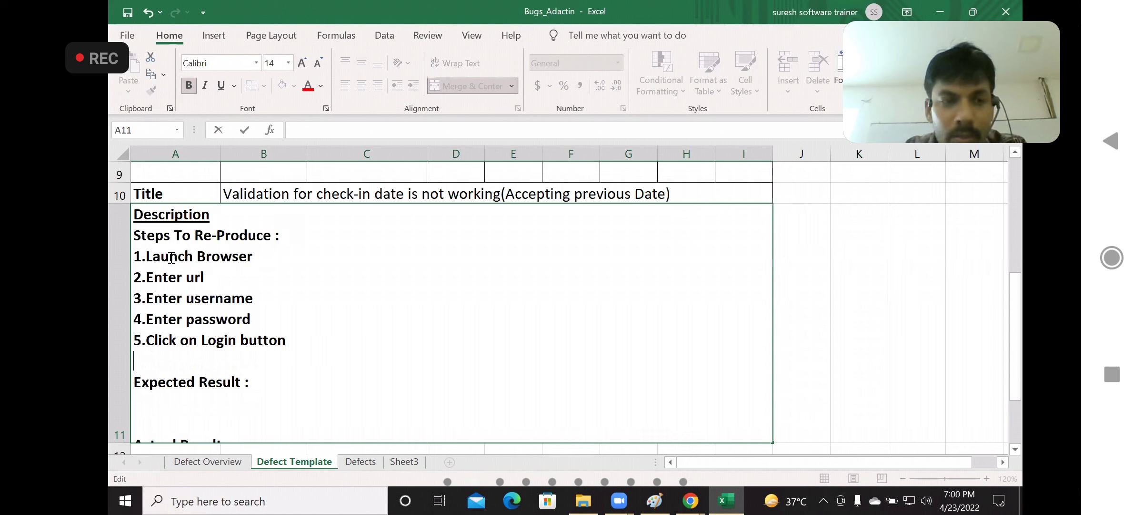
type("6.")
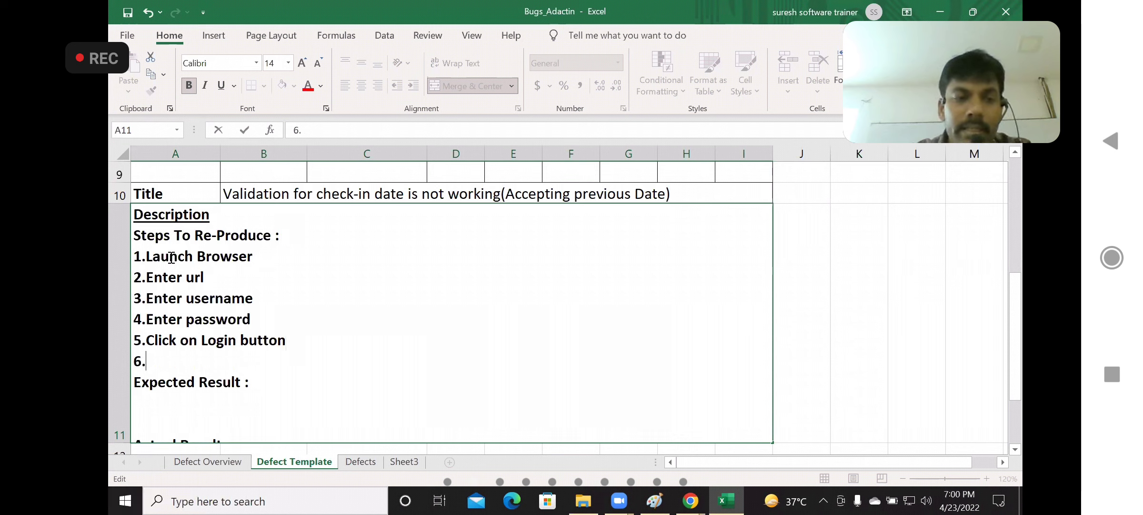
type("Select a")
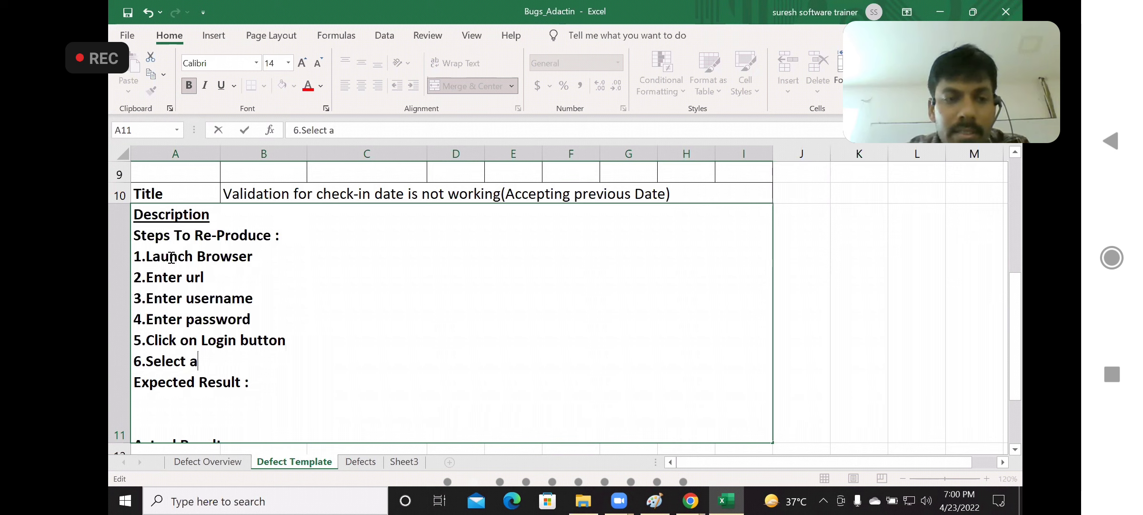
type("ll the req")
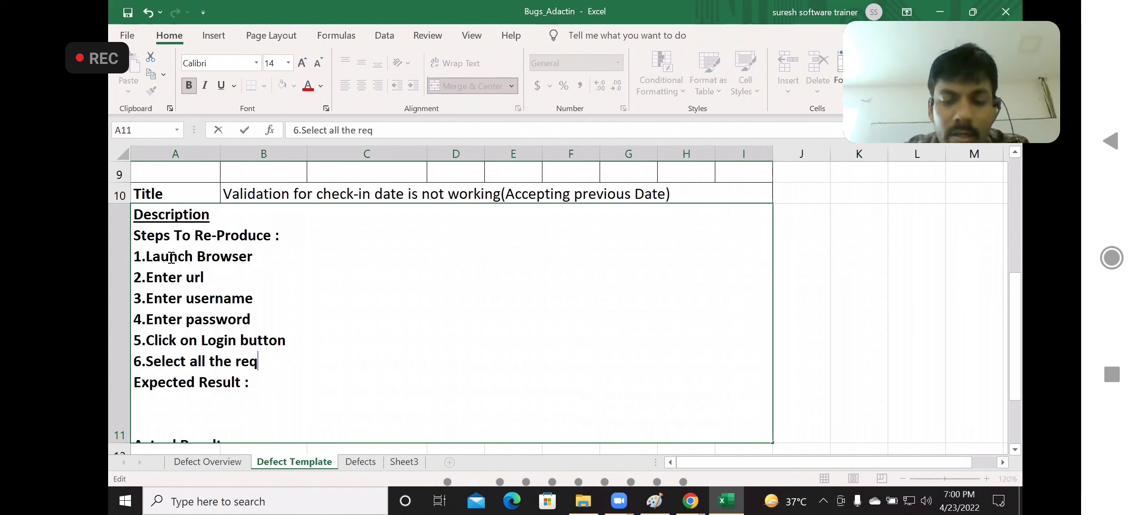
type("uired fileds")
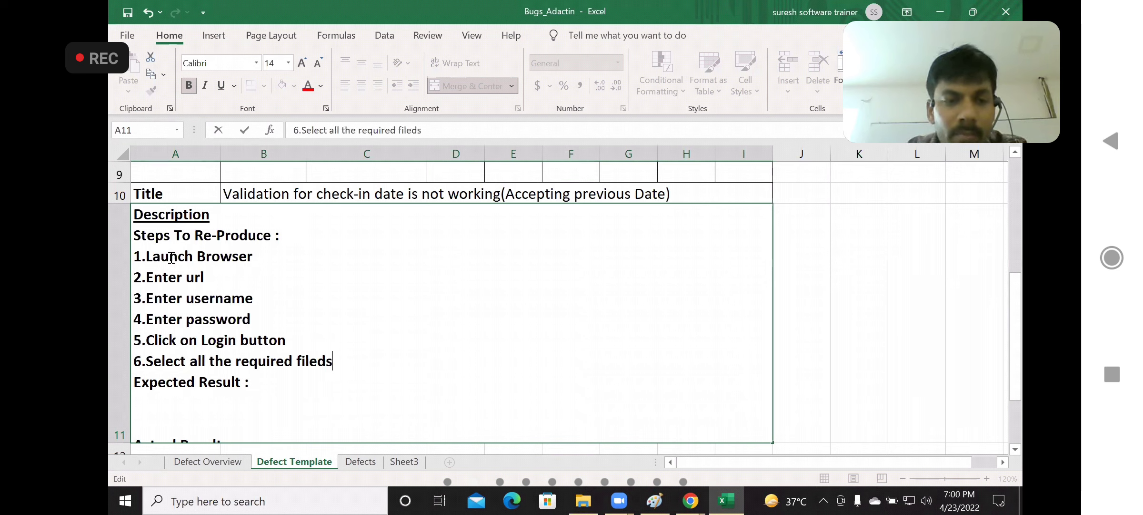
key("BackSpace")
type("s")
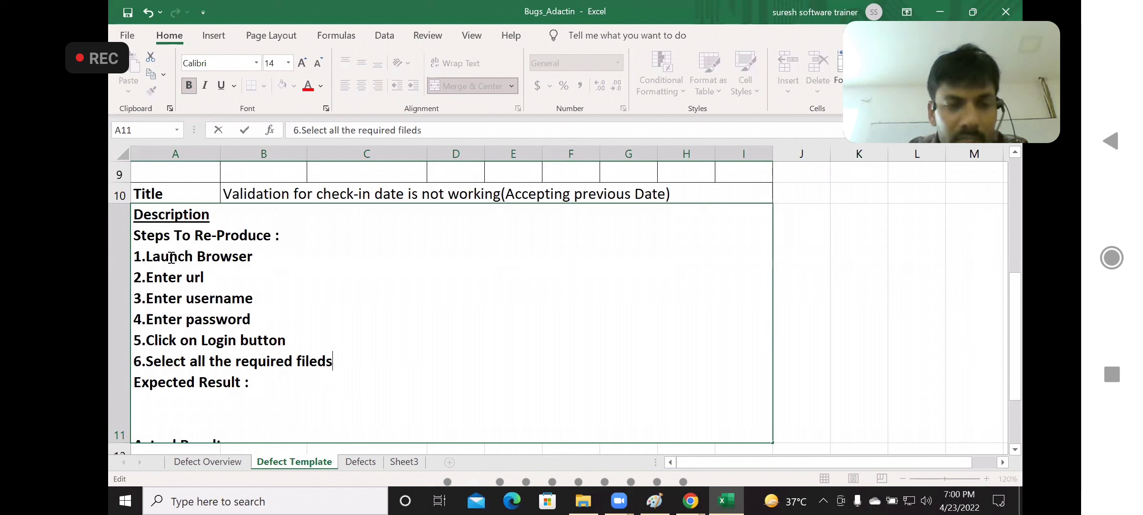
Add the line "7.Enter check-in date as previous Date" to the reproduction steps, above Expected Result
key("alt+Return")
type("7")
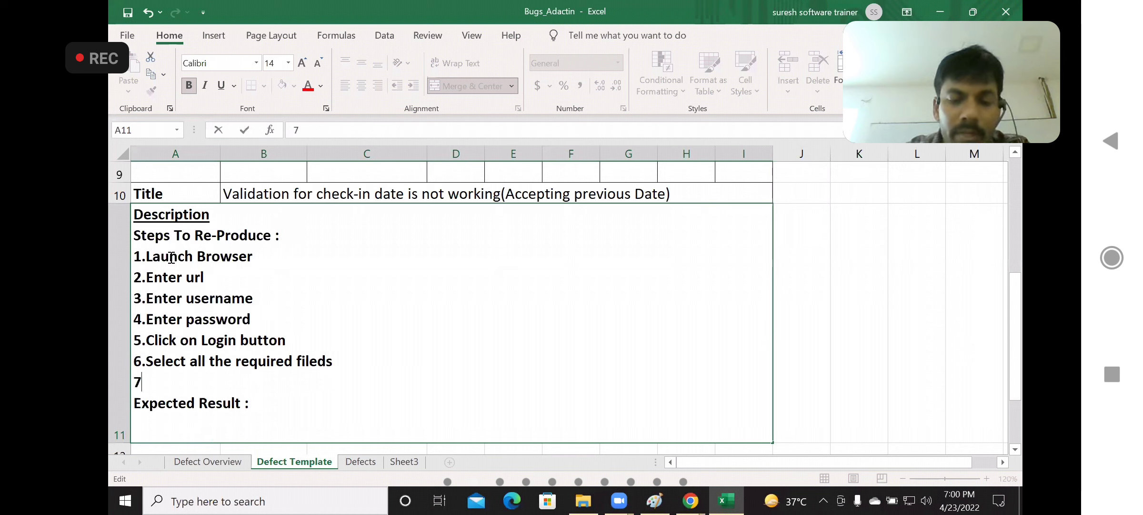
type(".En")
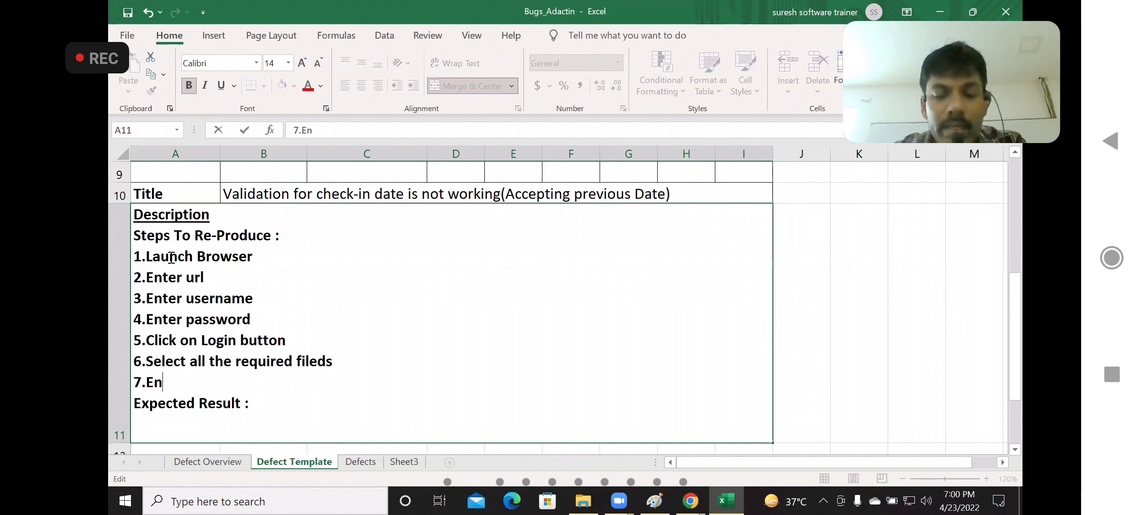
type("ter check-")
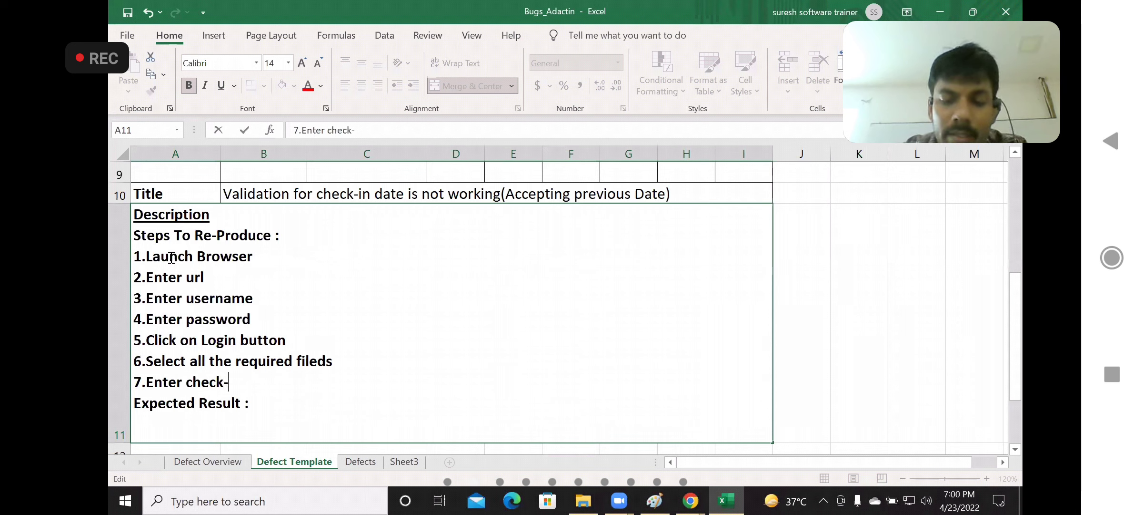
type("in date as ")
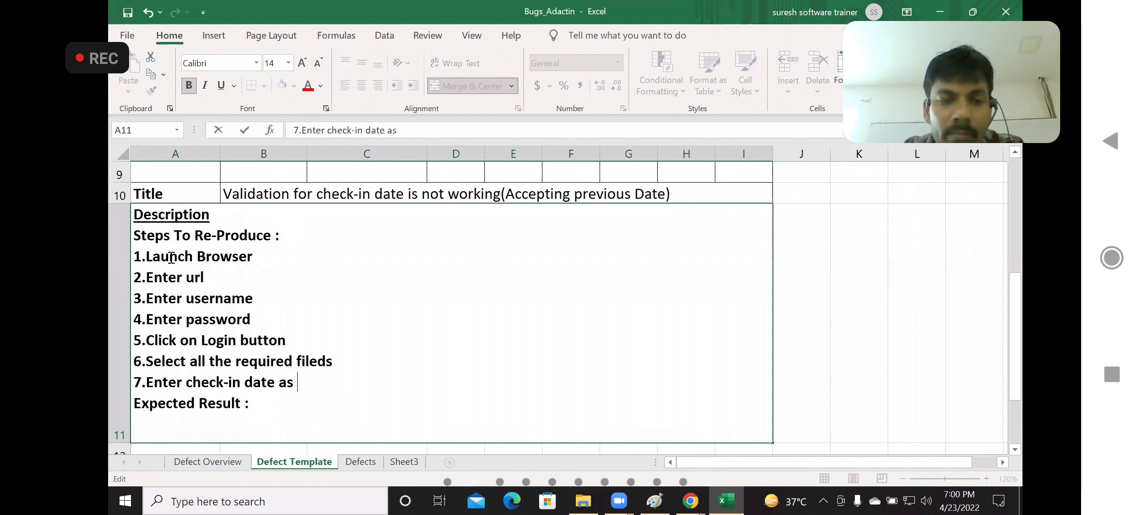
type("previous Date")
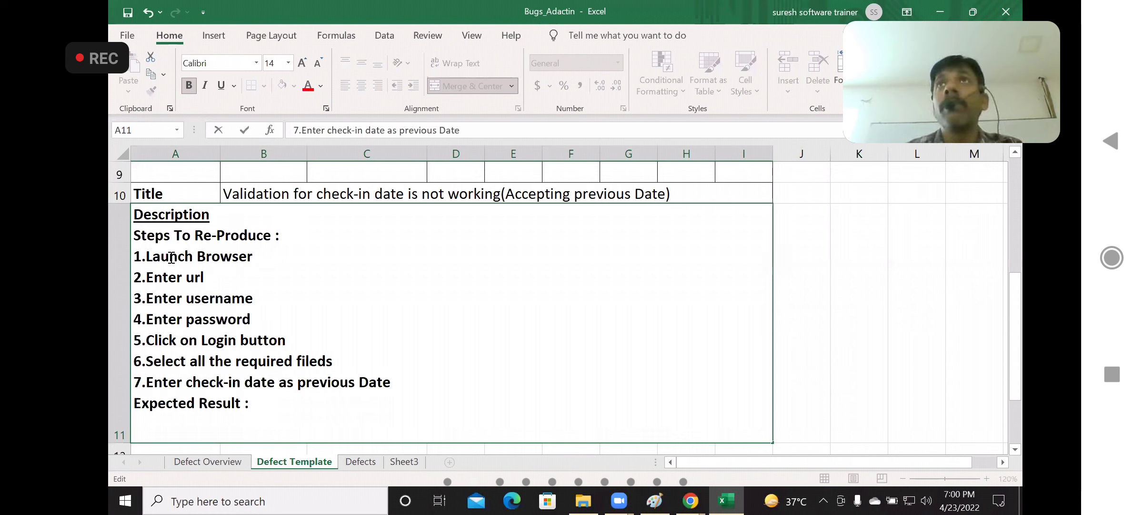
Add the line "8.click on Search button" to the reproduction steps, above Expected Result
key("alt+Return")
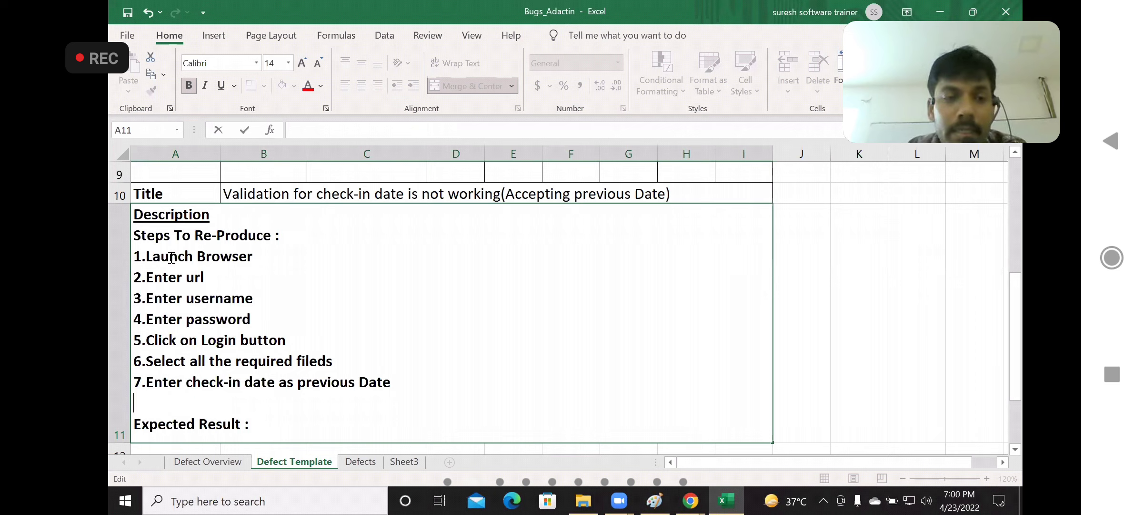
type("8.")
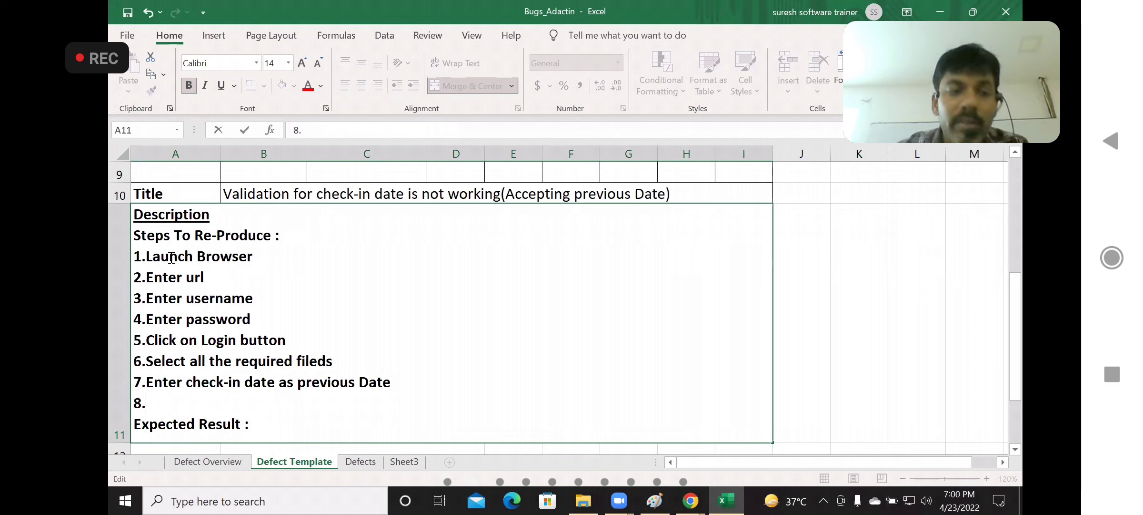
type("click")
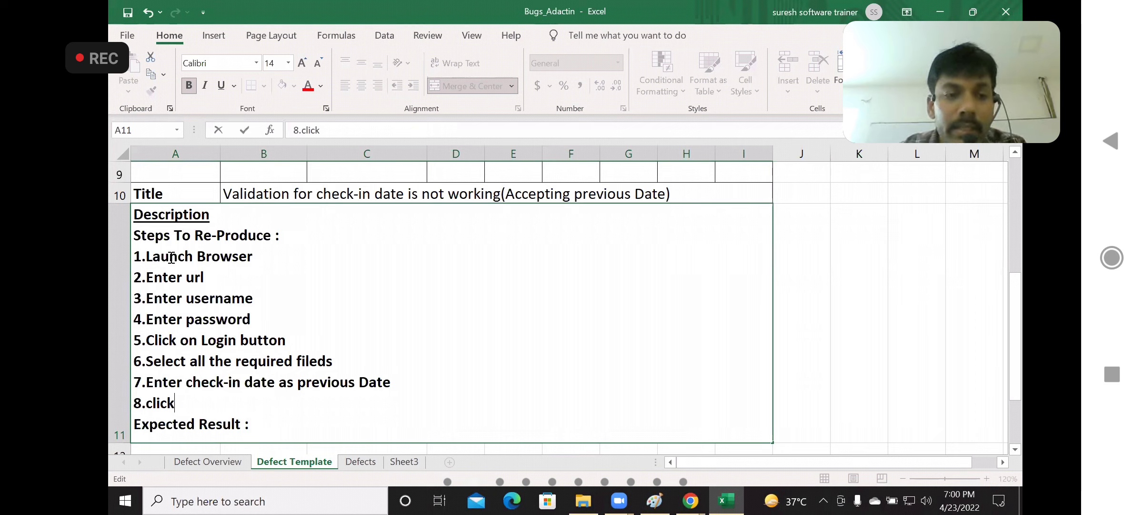
type(" on Sea")
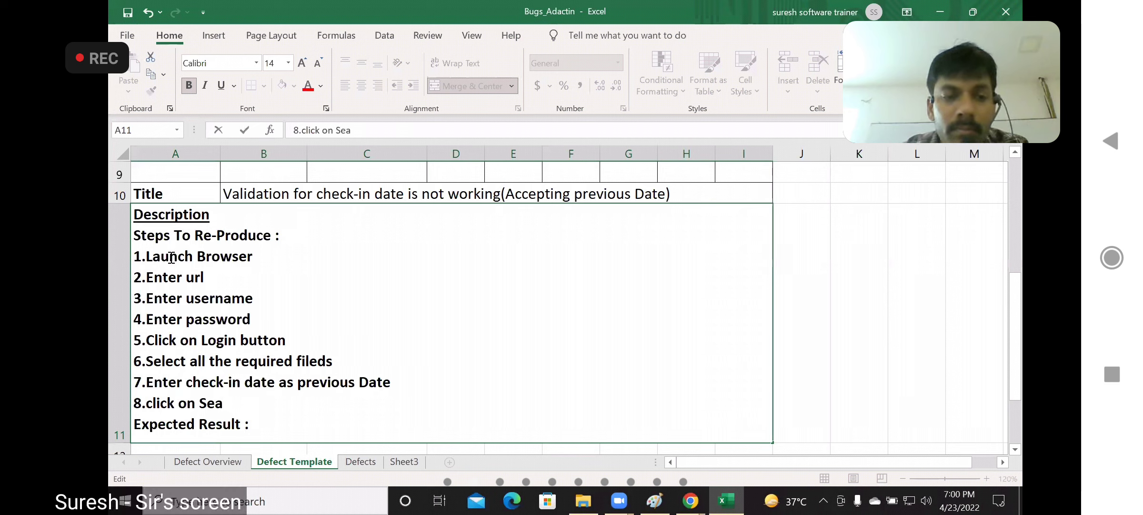
type("rch button")
key("BackSpace")
key("BackSpace")
type("on")
Enter "Error message should be displayed" on a new line under Expected Result in the description
key("Down")
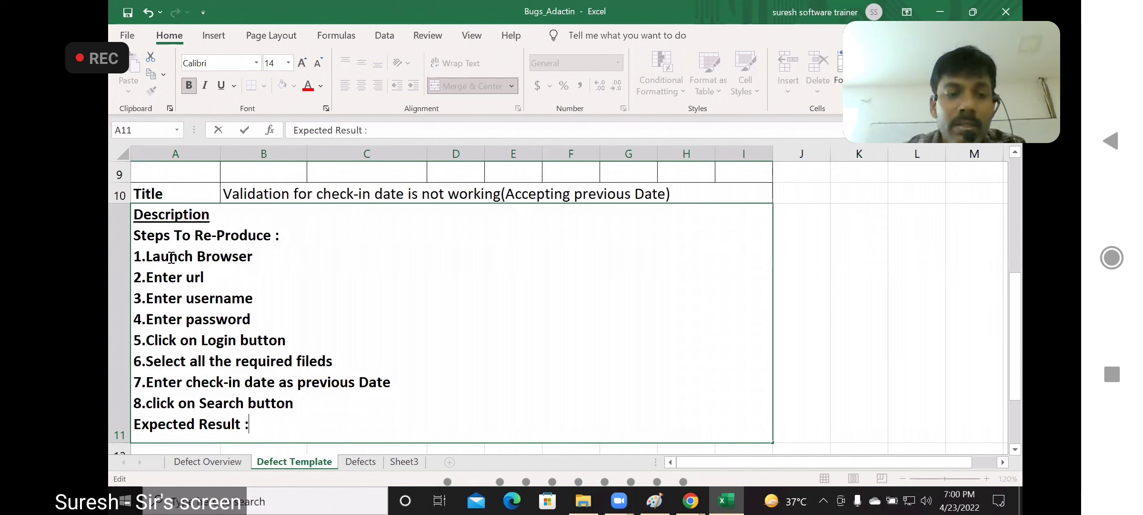
key("alt+Return")
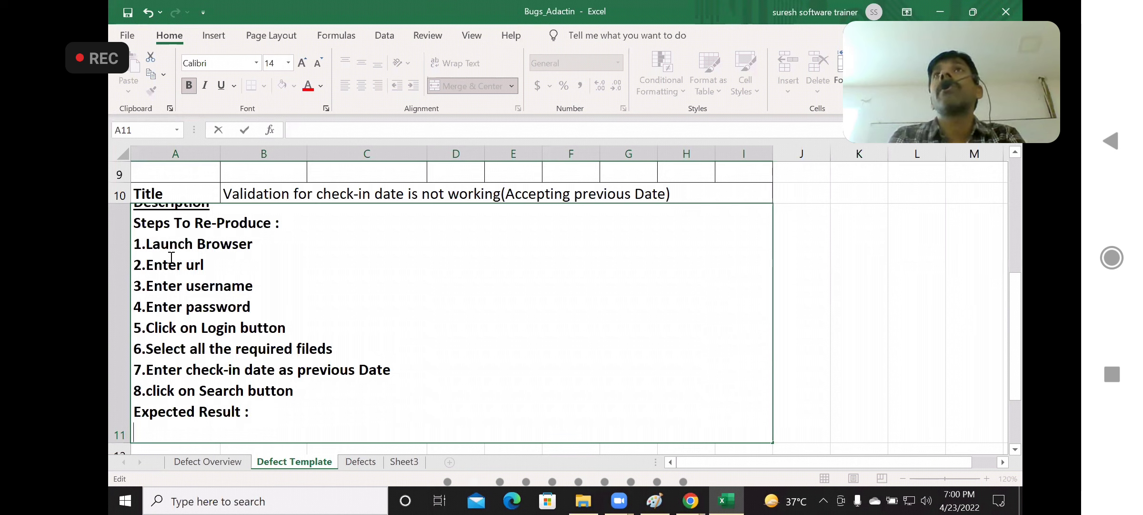
type("Error ")
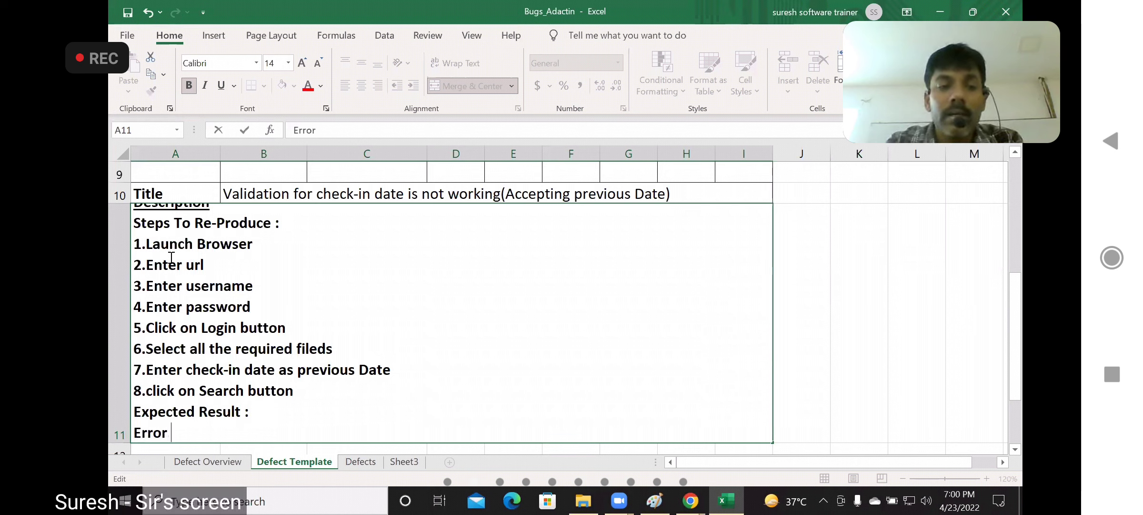
type("message ")
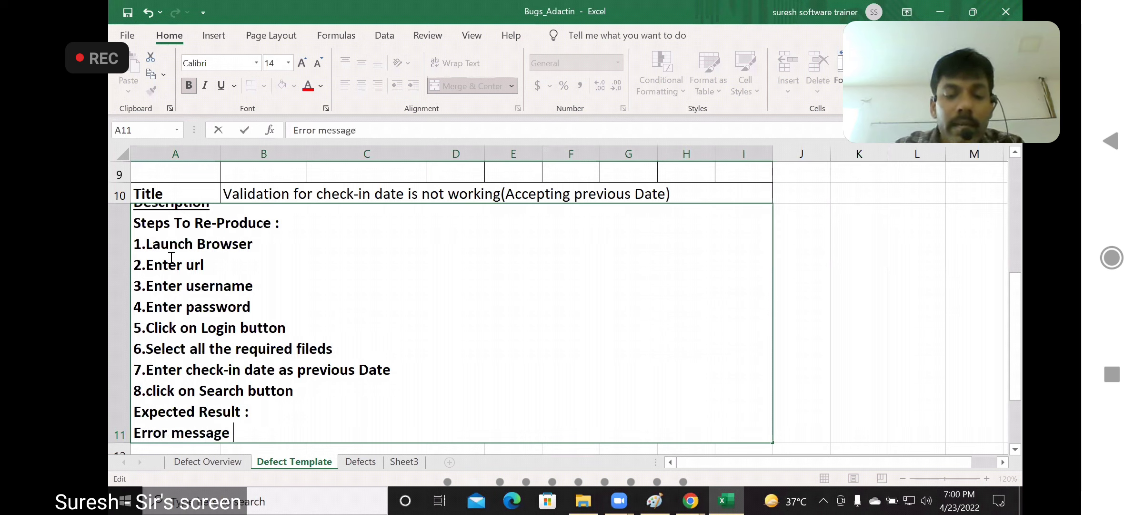
type("should be ")
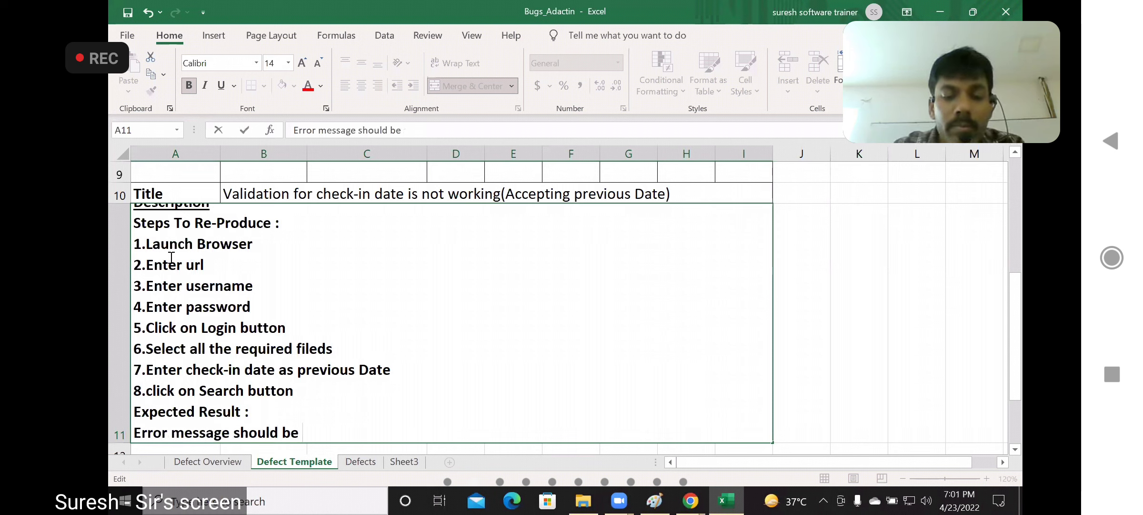
type("displayed")
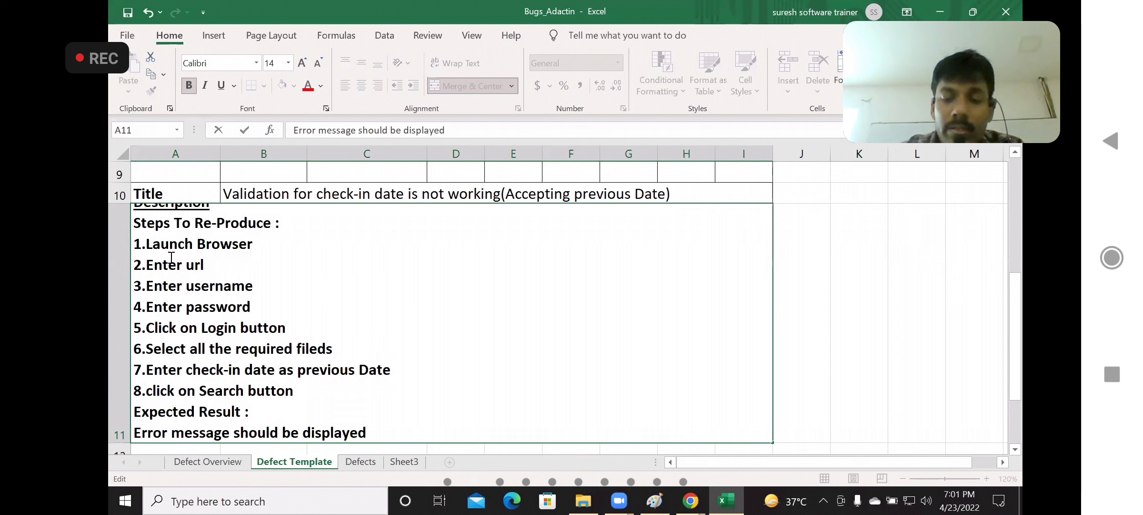
Enter "Select Hotel Page is displayed" under Actual Result and commit the description cell
key("Down")
key("Down")
key("Down")
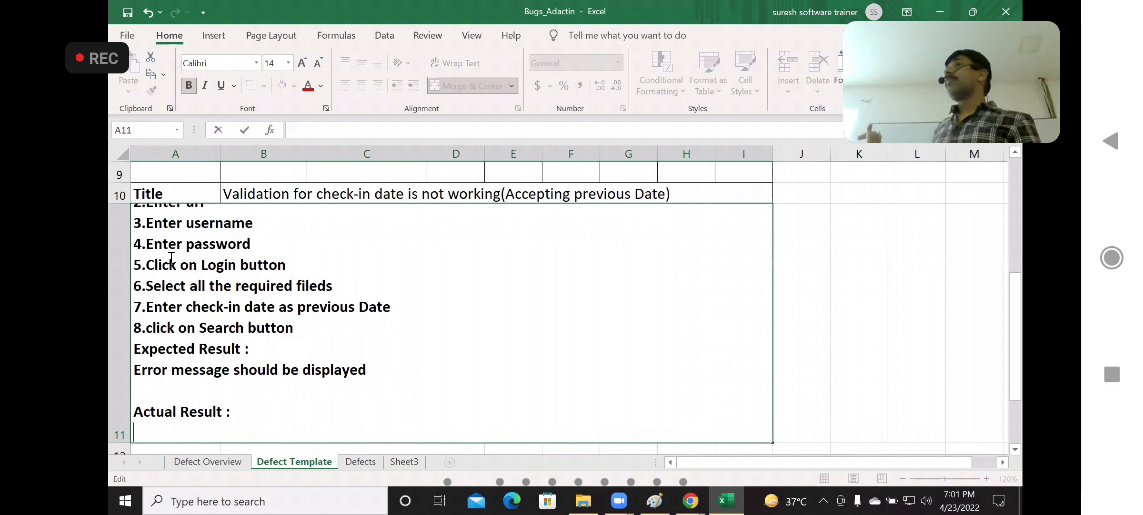
type("Select")
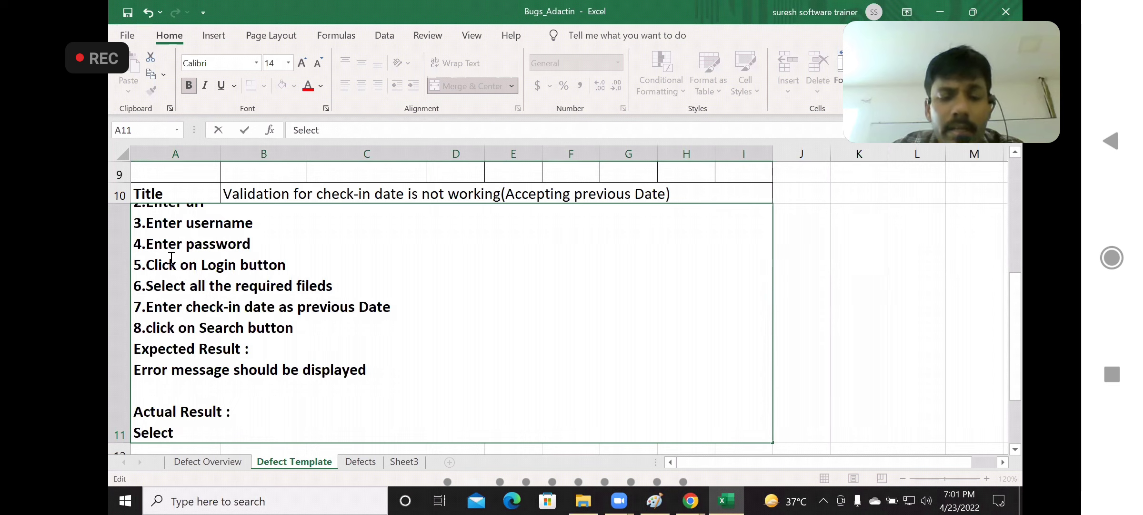
type(" H")
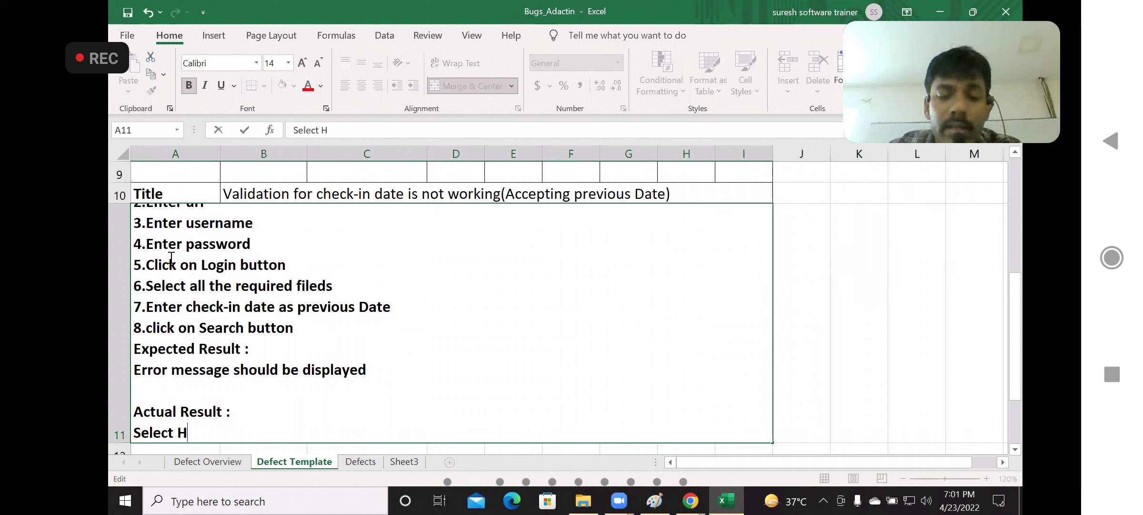
type("otel Page ")
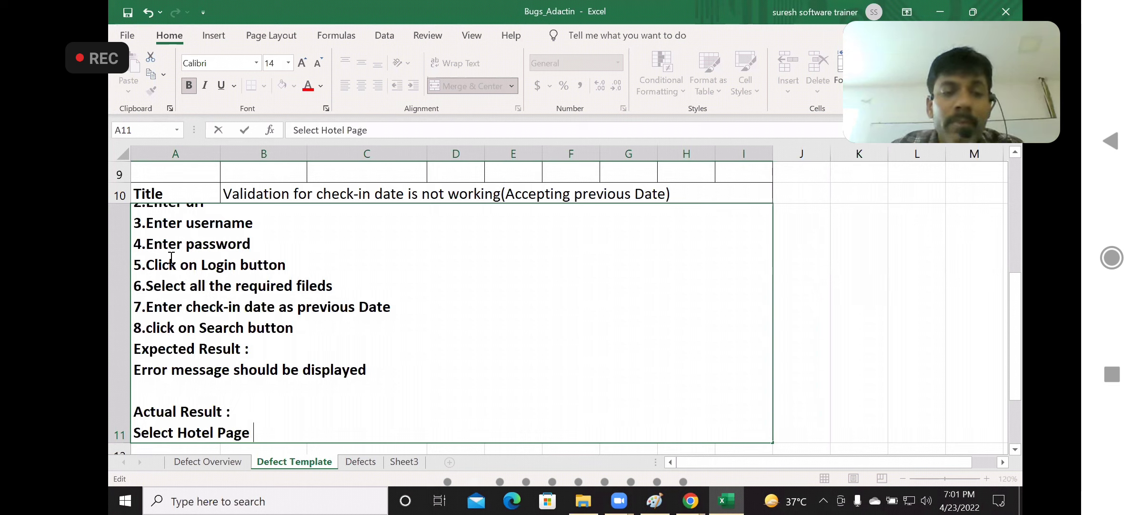
type("is p")
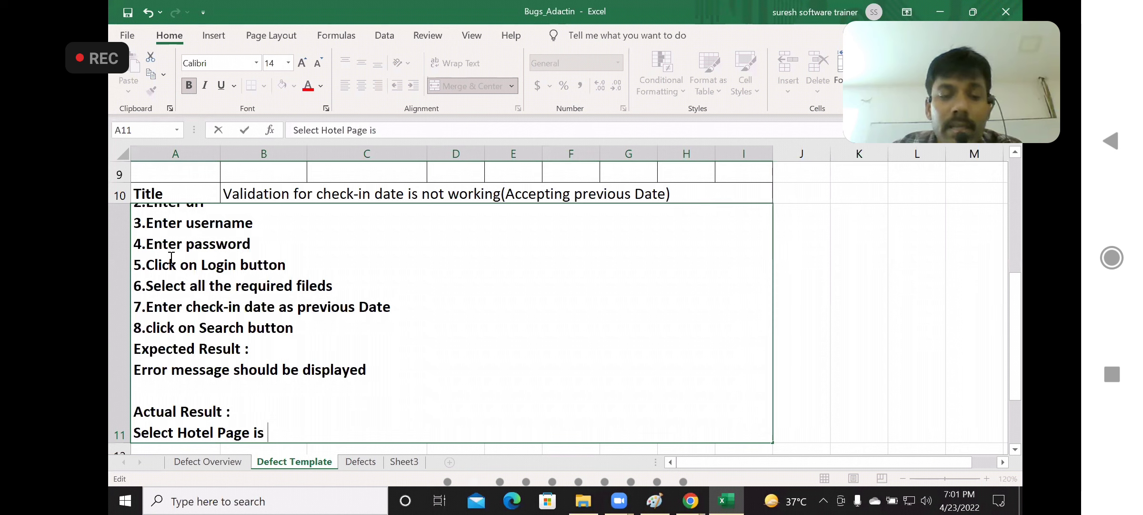
key("BackSpace")
type("displayed")
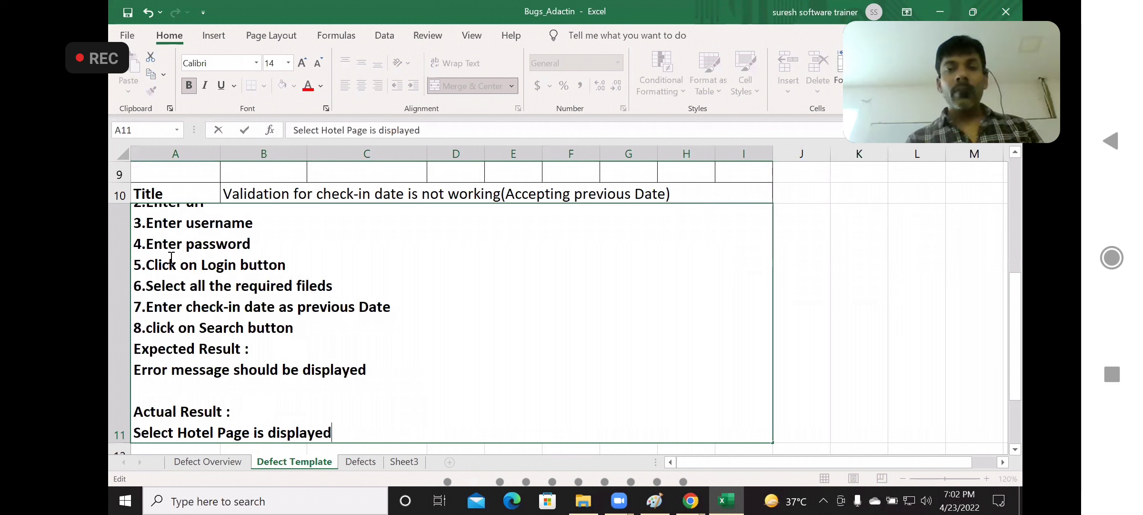
left_click(819, 261)
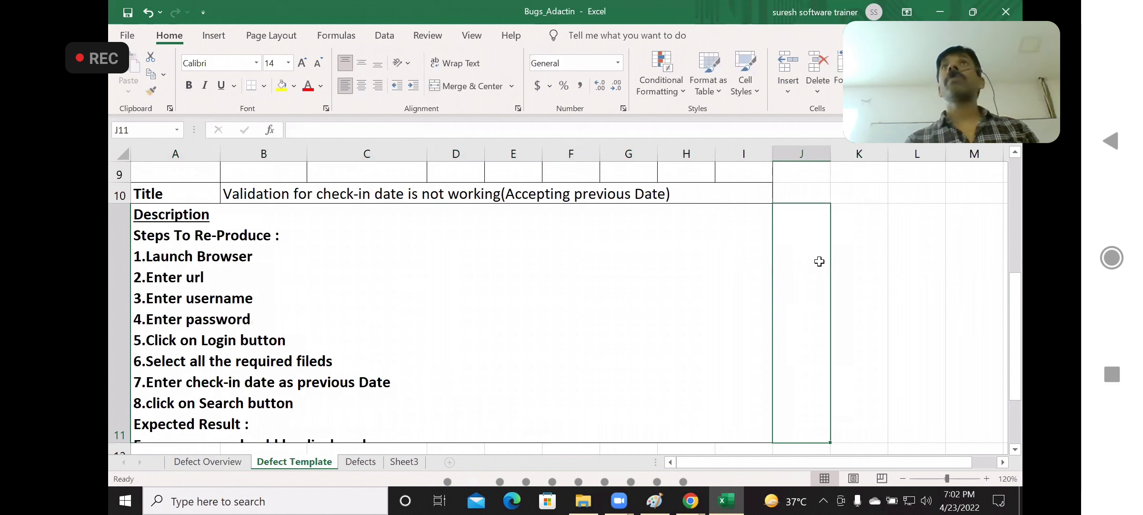
left_click(425, 324)
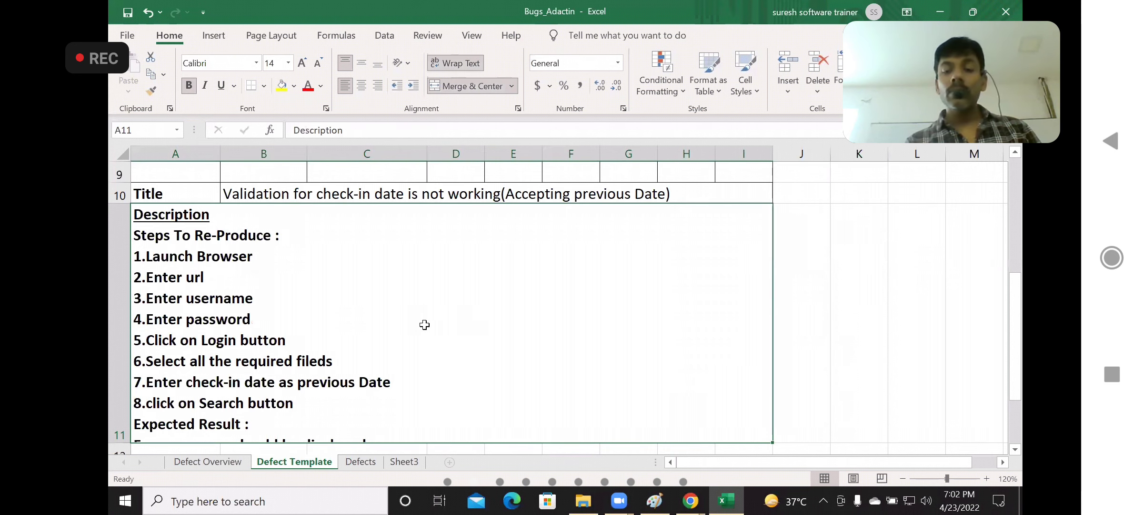
Rename the Defect Template sheet as BUG001
key("ctrl+Home")
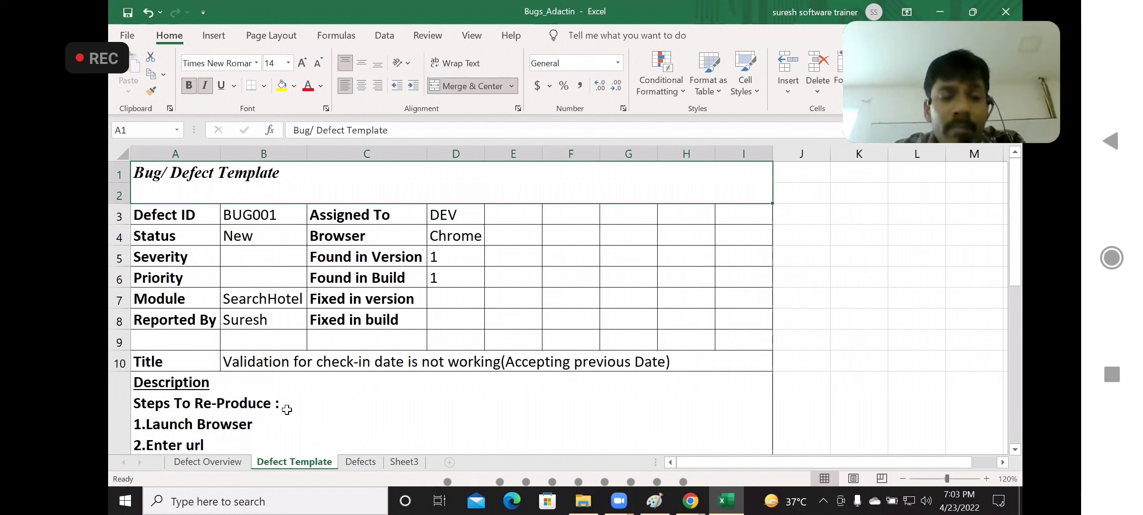
double_click(292, 461)
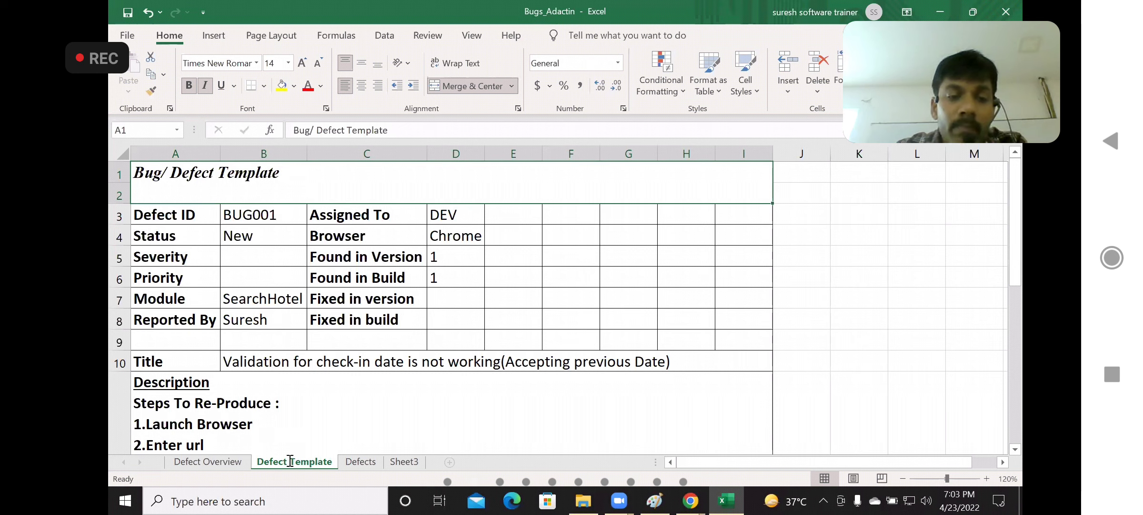
type("B")
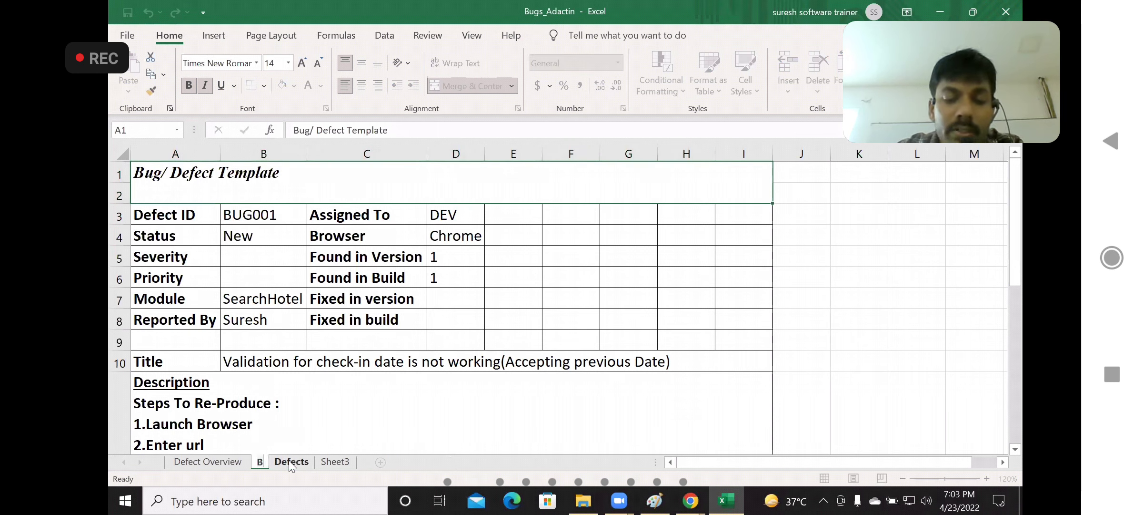
type("UG001")
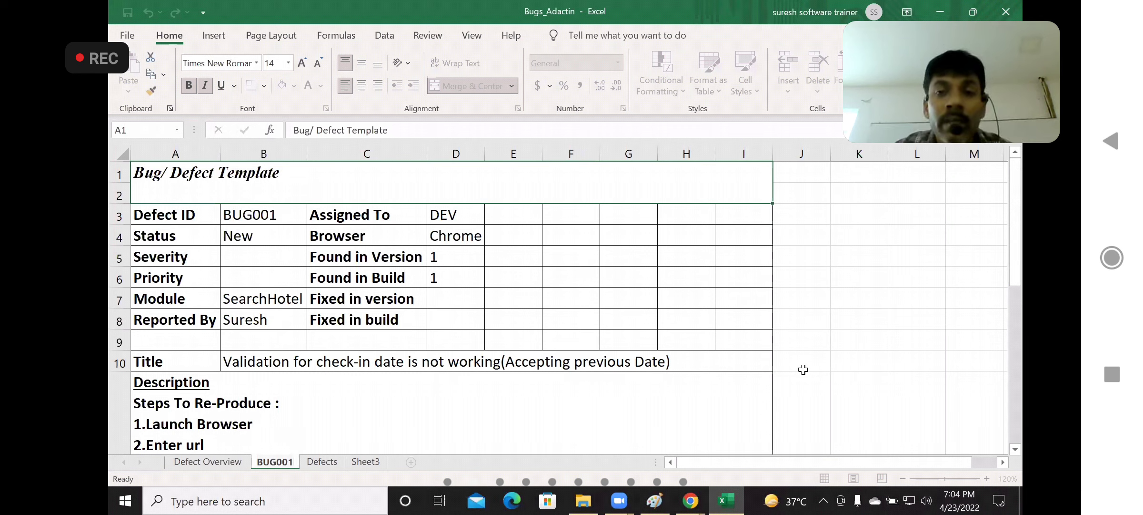
left_click(893, 308)
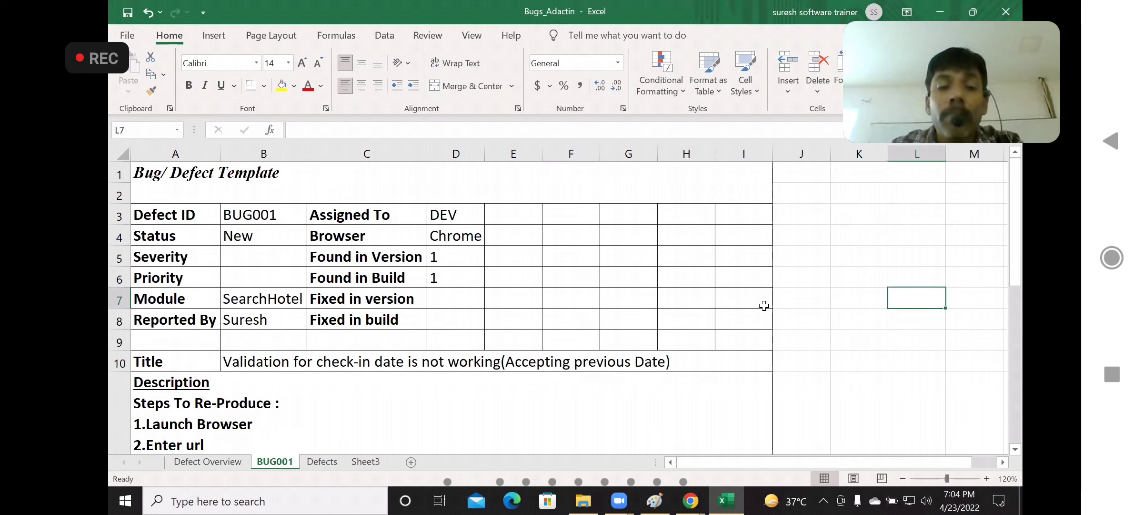
Create a copy of the BUG001 sheet within Bugs_Adactin.xlsx and place it between Defect Overview and BUG001
right_click(278, 462)
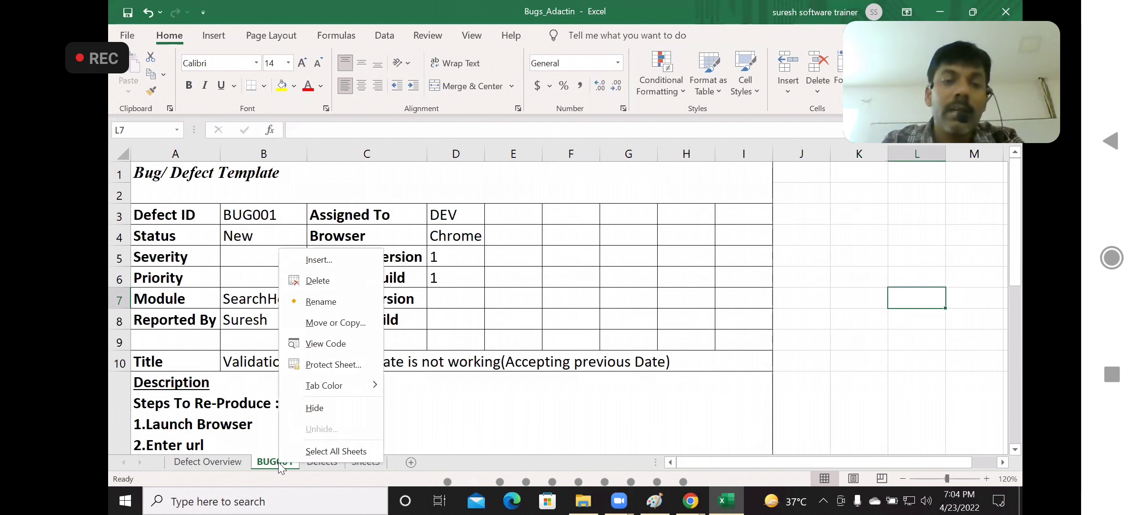
left_click(344, 326)
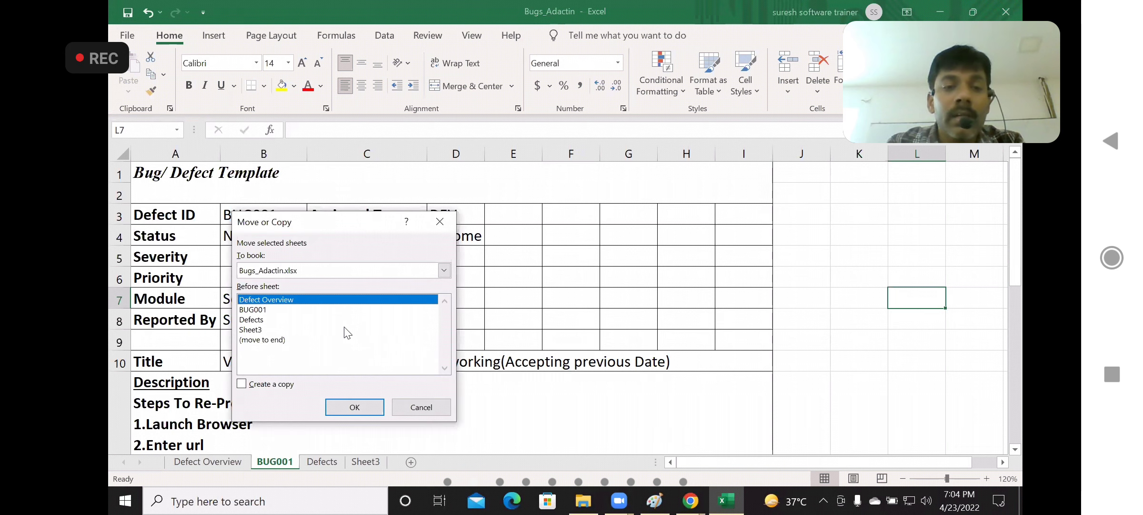
left_click(242, 384)
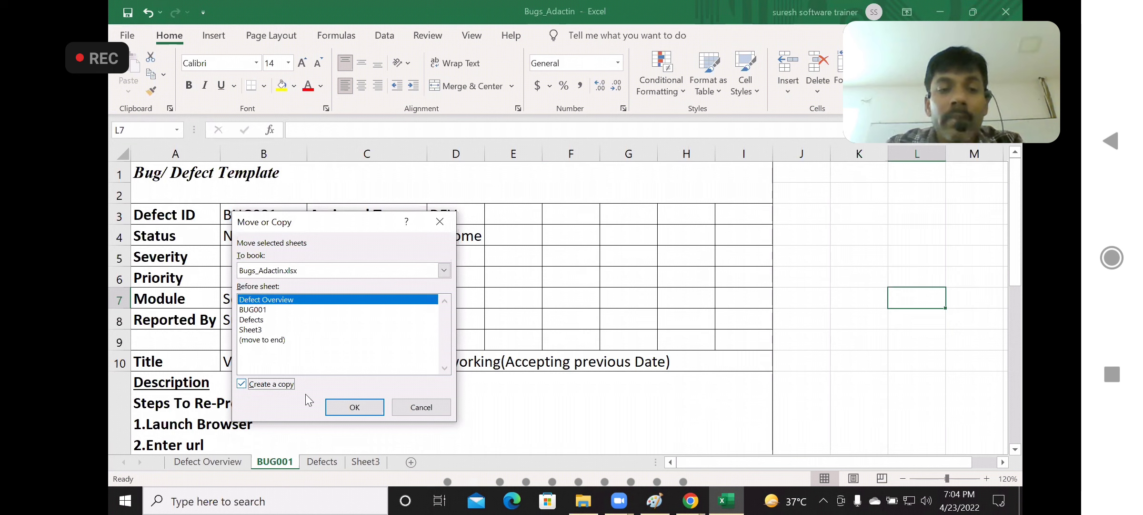
left_click(352, 409)
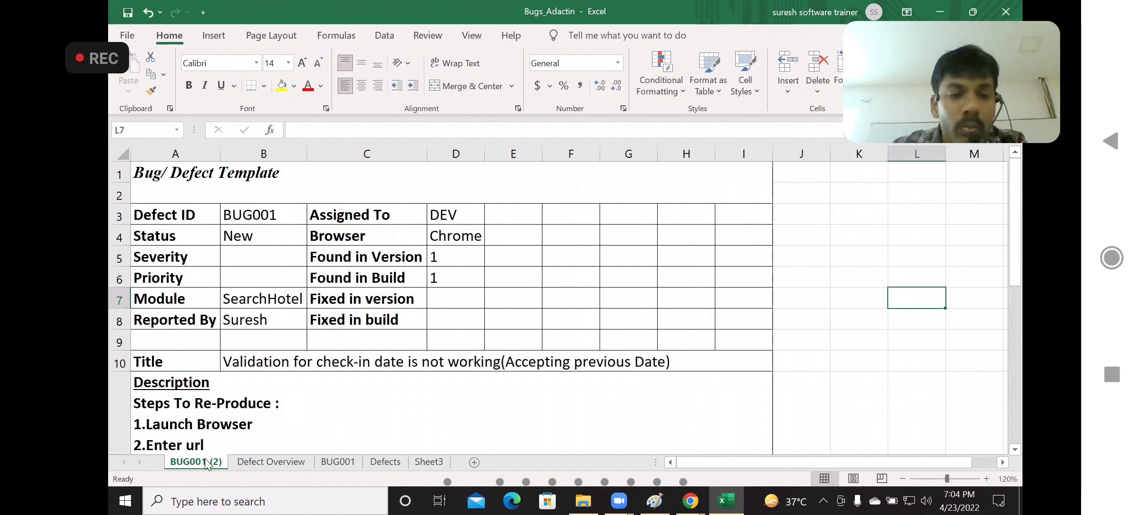
left_click_drag(206, 463, 315, 446)
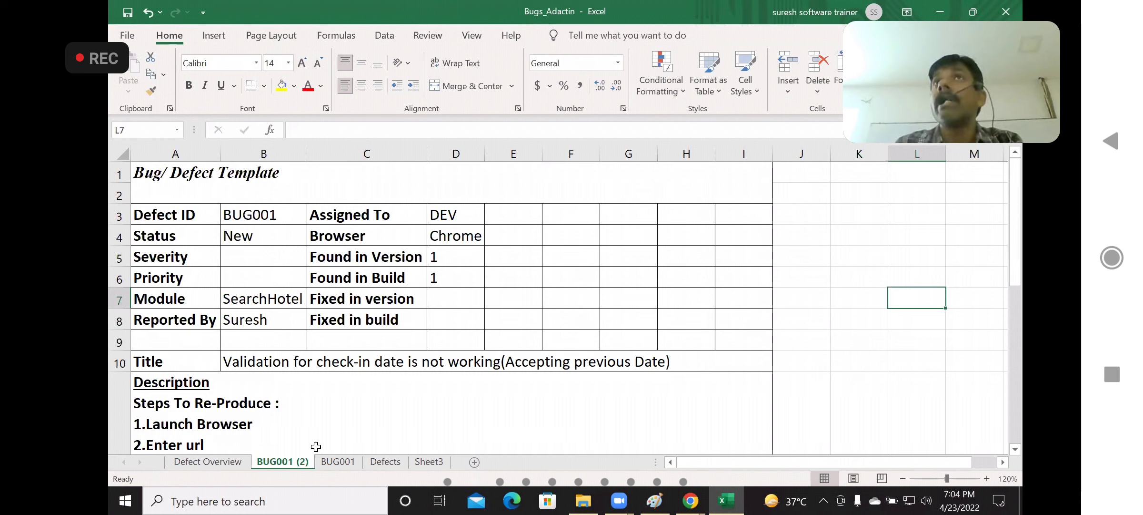
Rename the copied sheet as BUG002
double_click(286, 462)
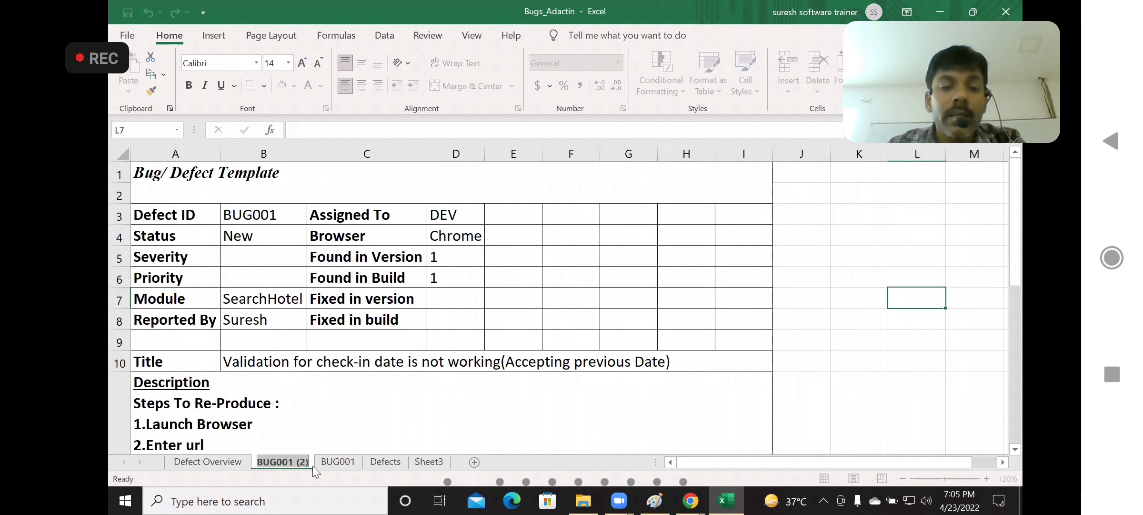
key("End")
key("BackSpace")
key("BackSpace")
key("BackSpace")
key("BackSpace")
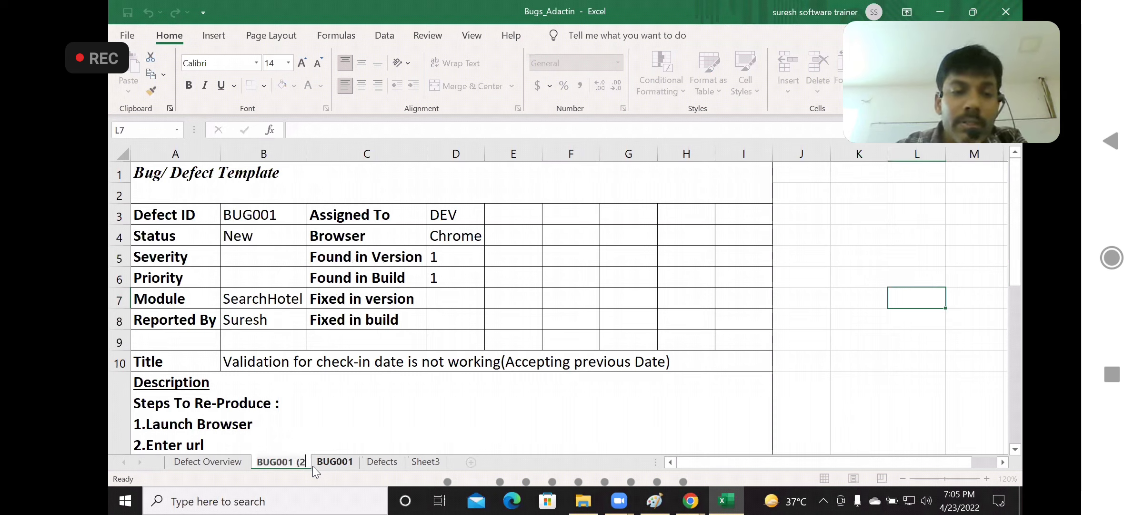
key("BackSpace")
type("2")
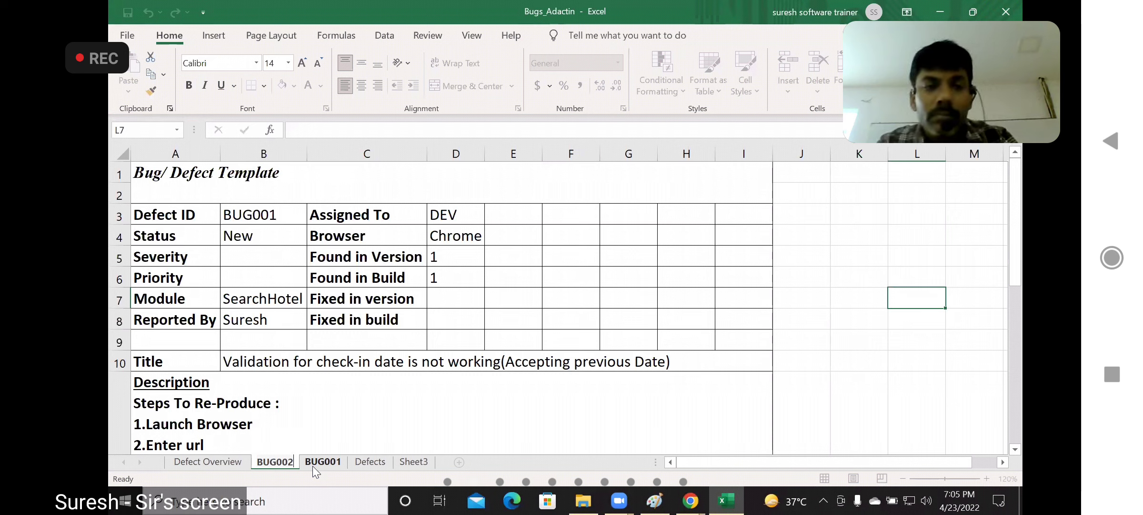
Change the Defect ID on the copied sheet to BUG002
double_click(290, 216)
key("BackSpace")
type("2")
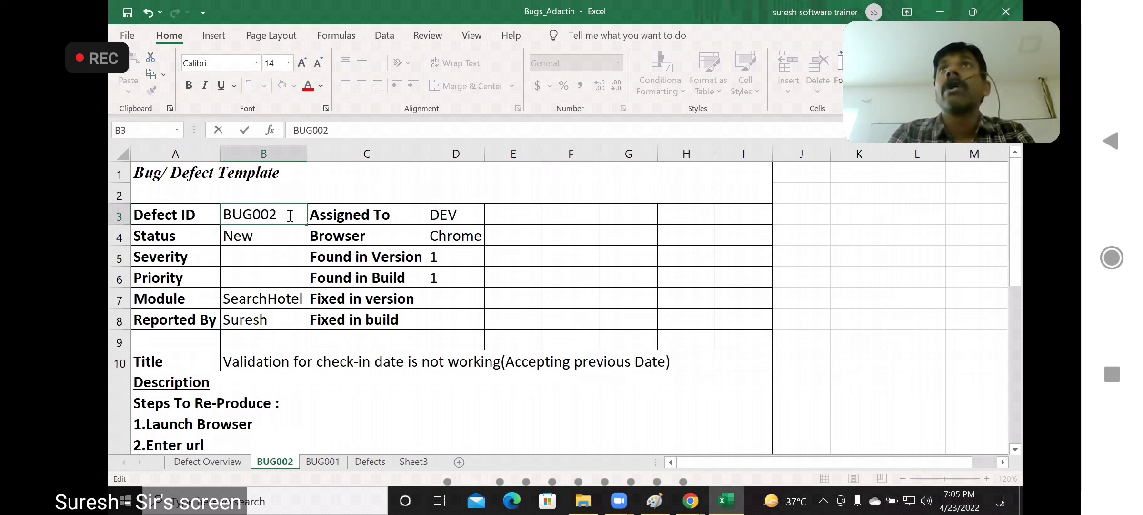
left_click(281, 236)
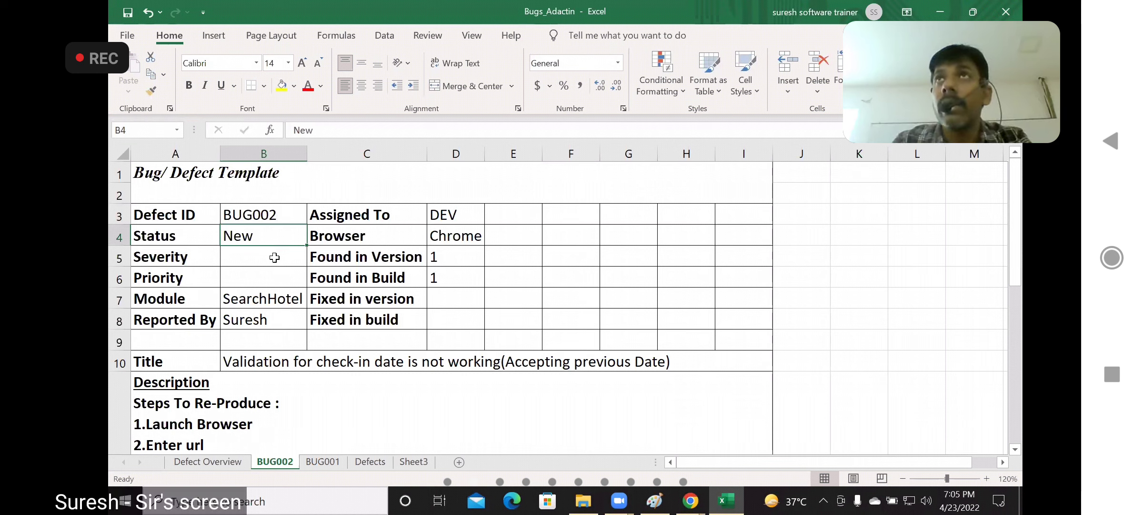
Set the Module field on the BUG002 sheet to SelectHotel
left_click(263, 301)
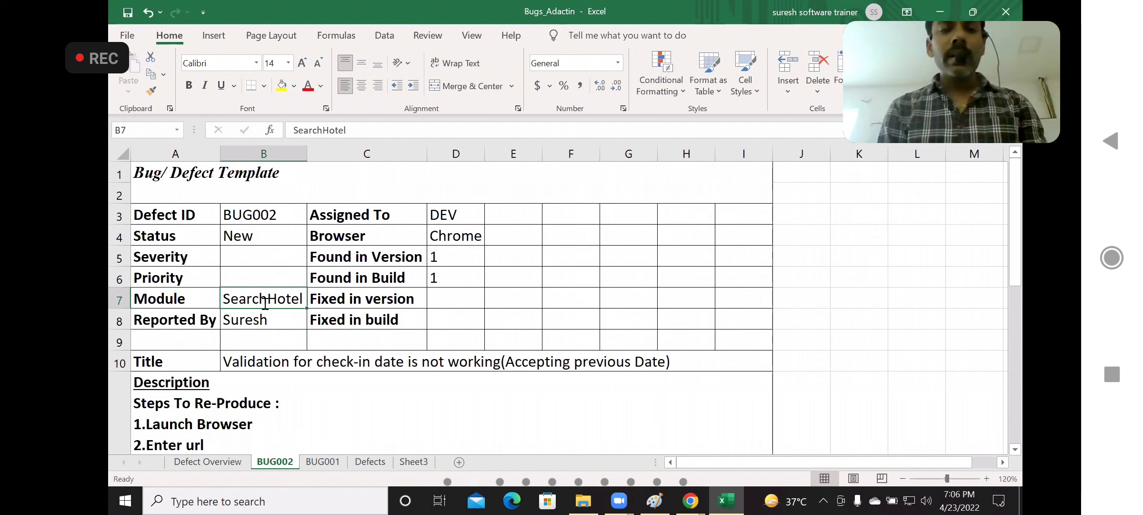
type("Select")
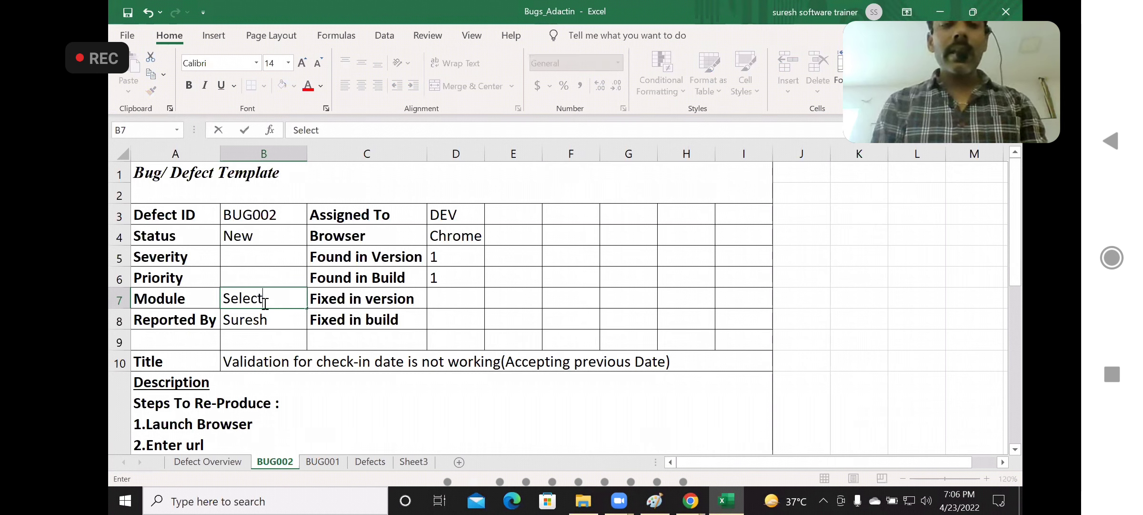
type("Hotel")
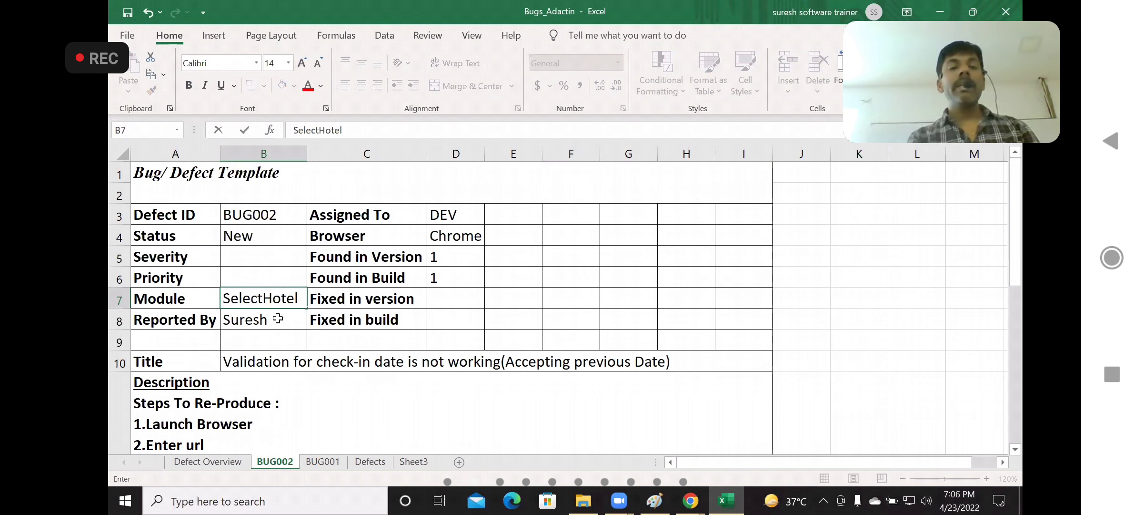
key("Return")
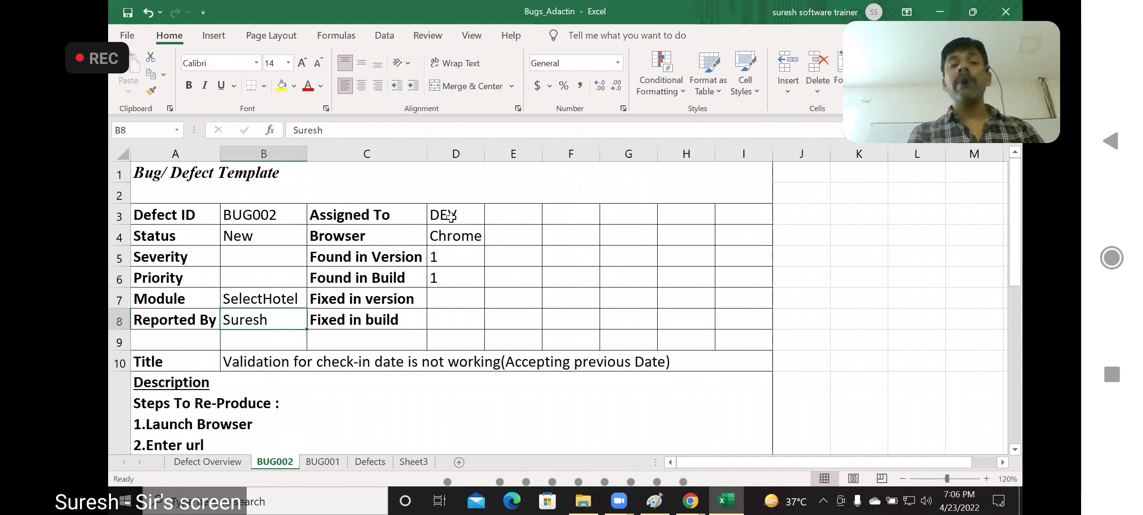
Review the Browser, Found in and Fixed in fields of BUG002, along with its title and reproduction steps
left_click(460, 234)
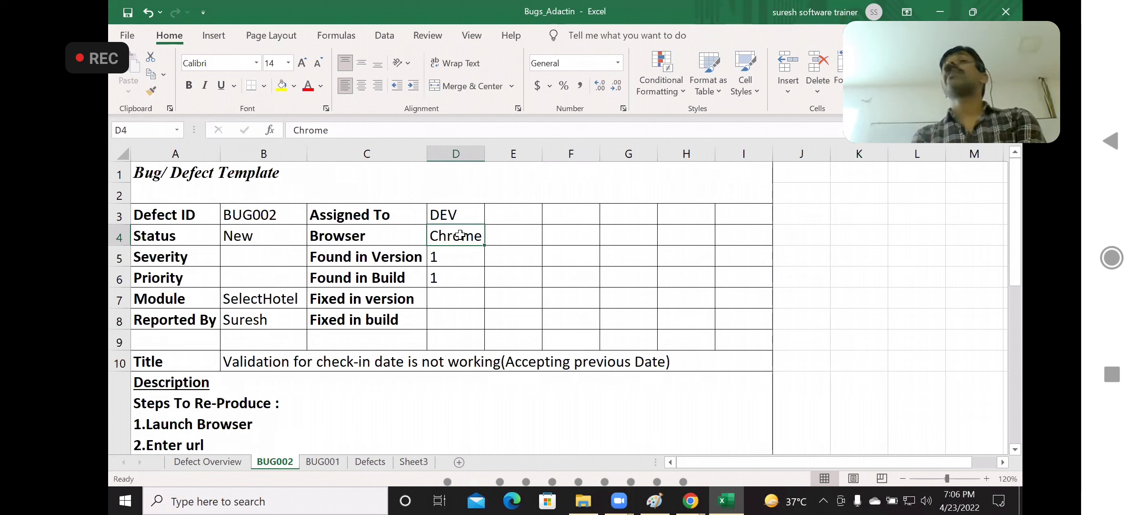
left_click(468, 257)
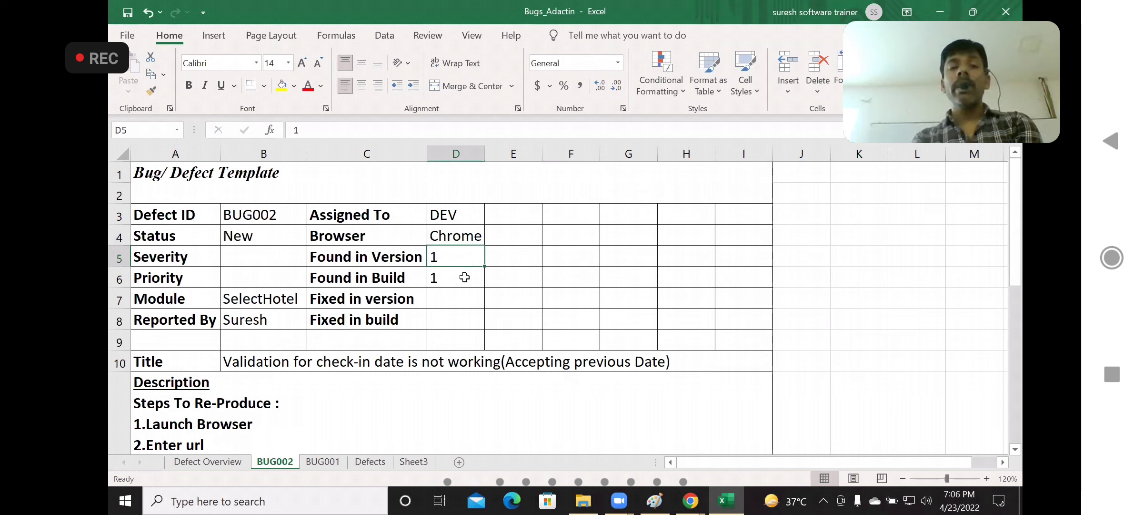
left_click(465, 276)
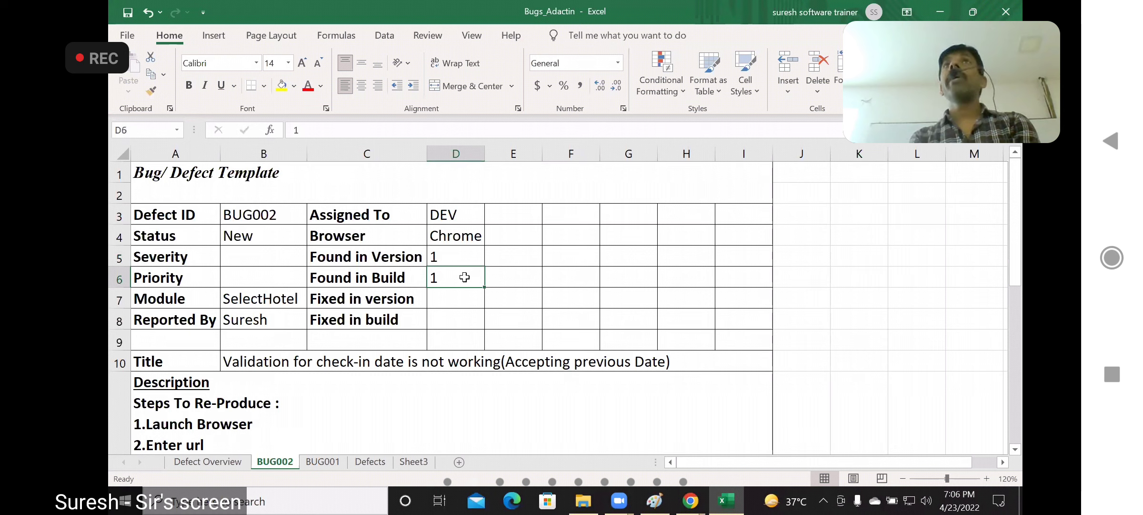
left_click(458, 296)
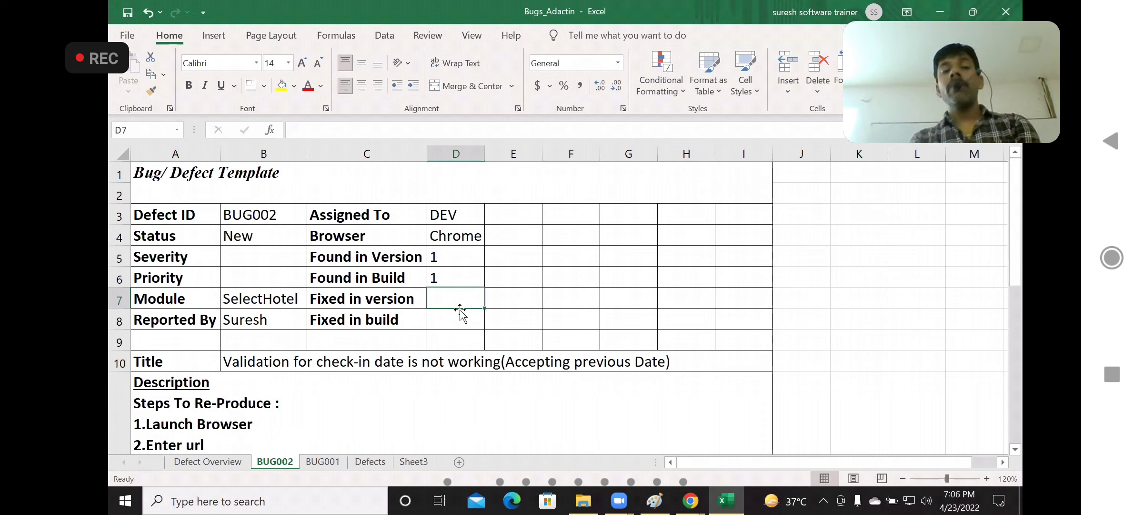
left_click(457, 315)
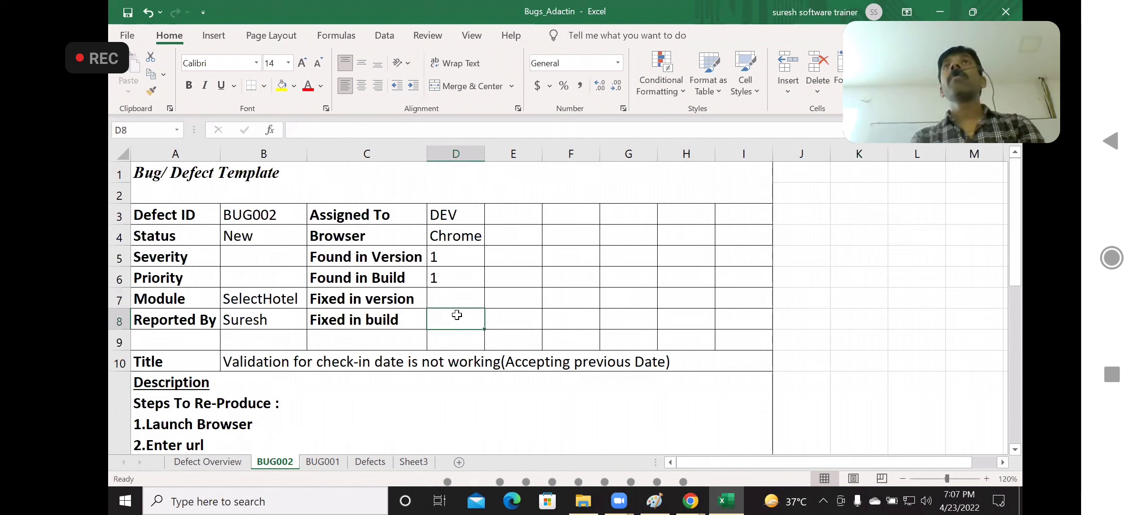
left_click(1016, 449)
left_click(1016, 449)
left_click(1016, 450)
left_click(1016, 449)
left_click(1017, 449)
left_click(1017, 449)
left_click(1017, 450)
left_click(1016, 450)
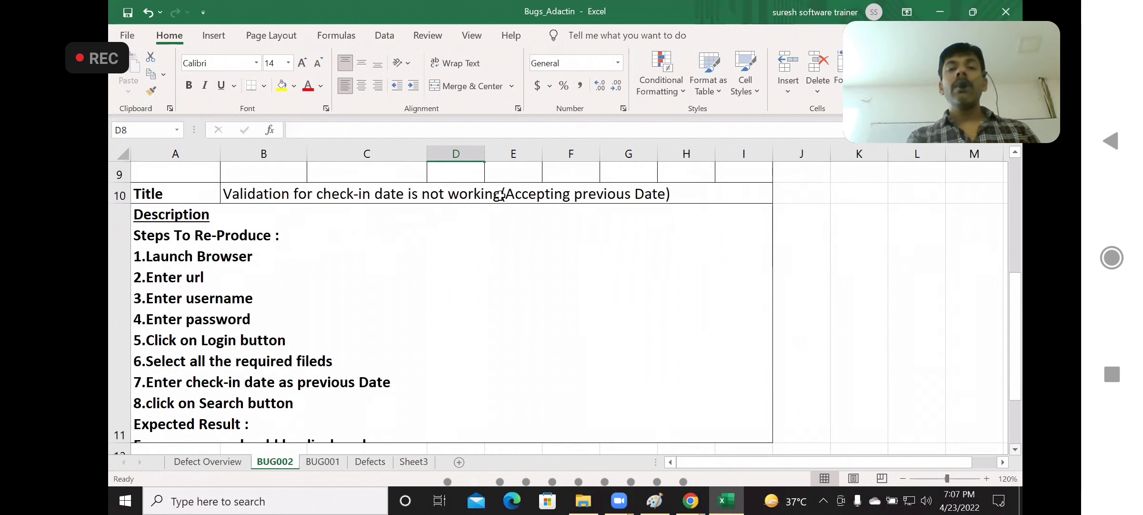
Replace the BUG002 title with "User entered username in loginpage is not displaying correctly on Select Hotel Page"
left_click(497, 196)
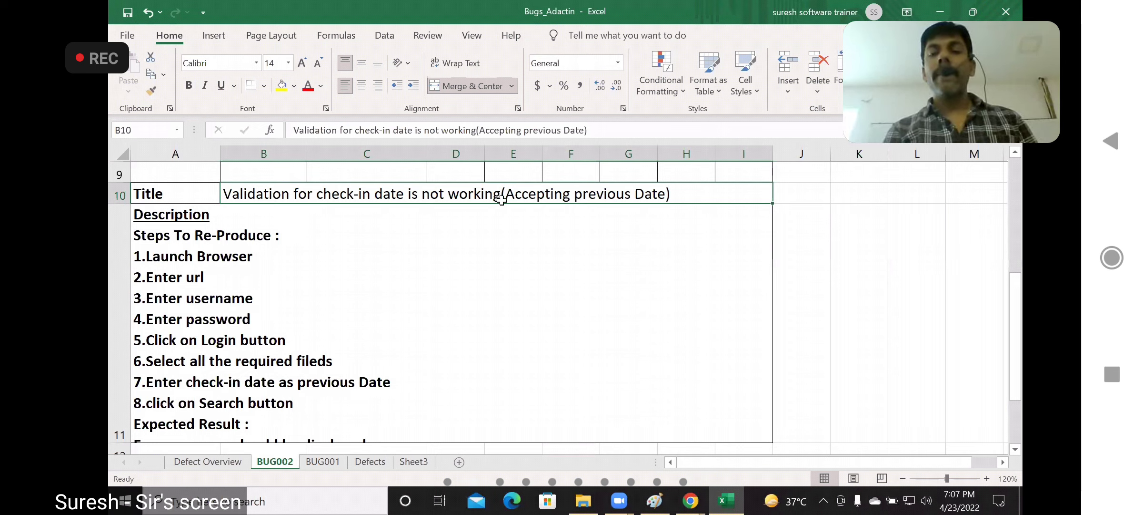
left_click(578, 106)
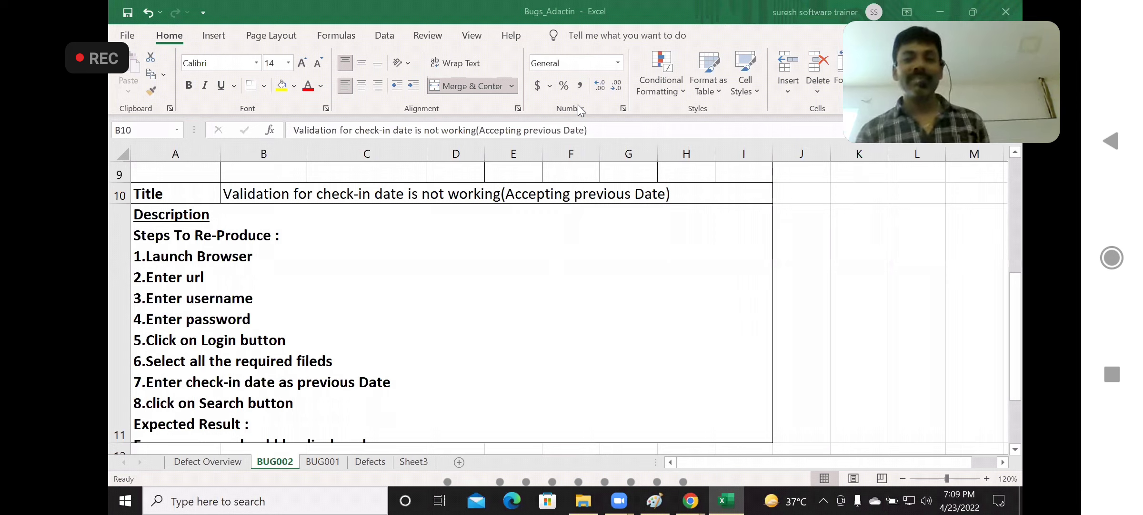
left_click(692, 188)
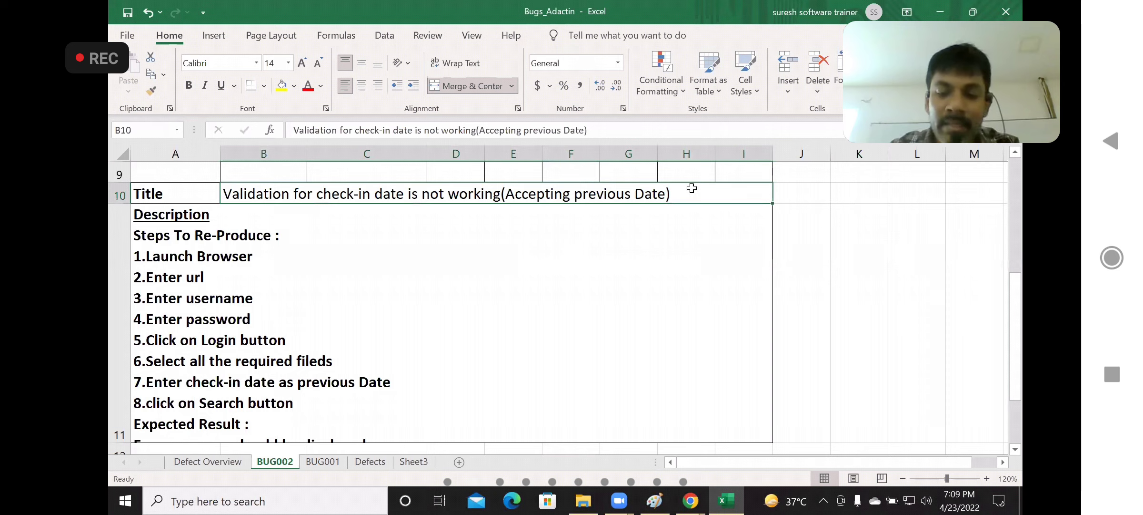
key("Delete")
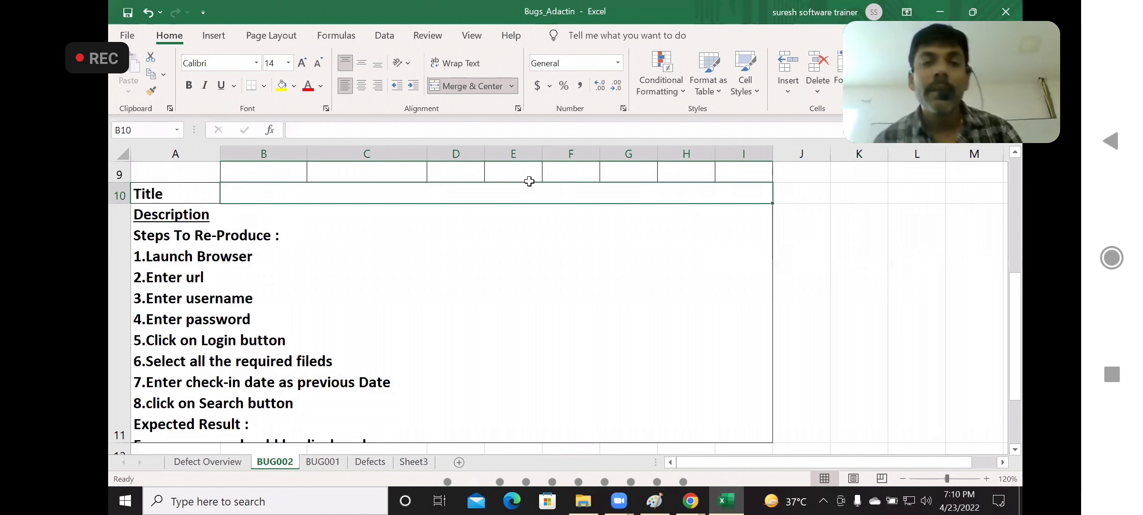
double_click(286, 192)
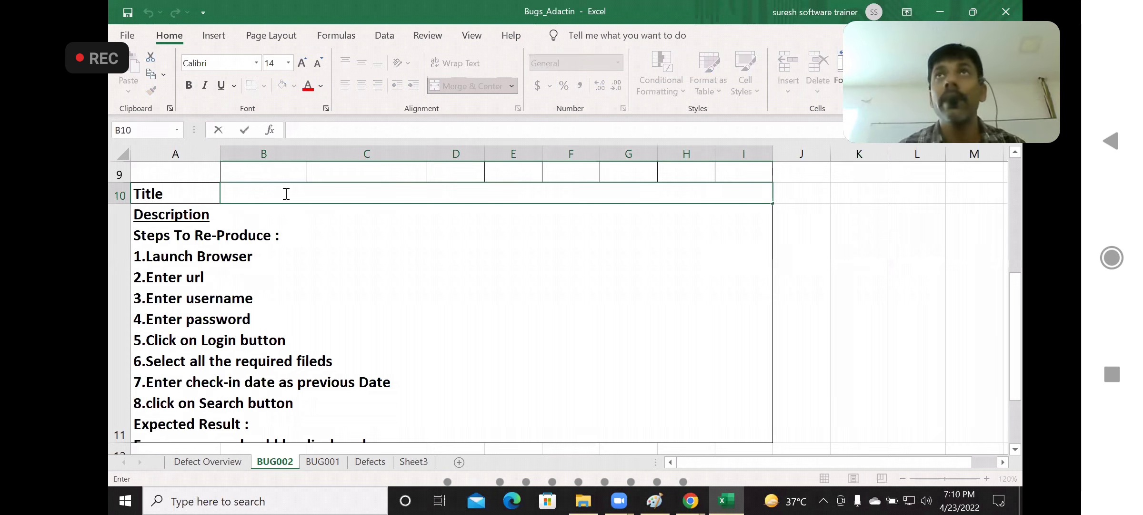
type("Use")
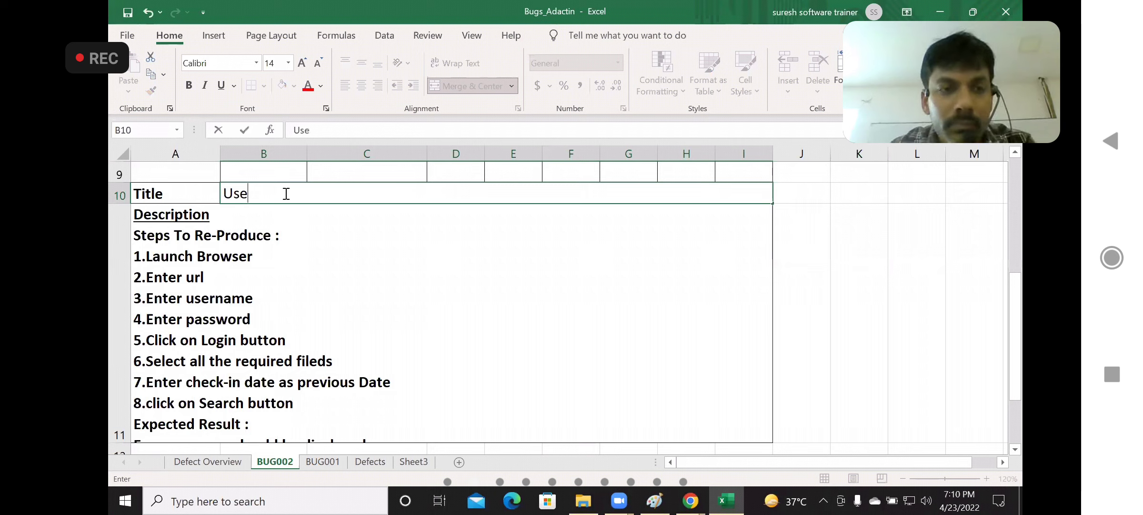
type("r entere")
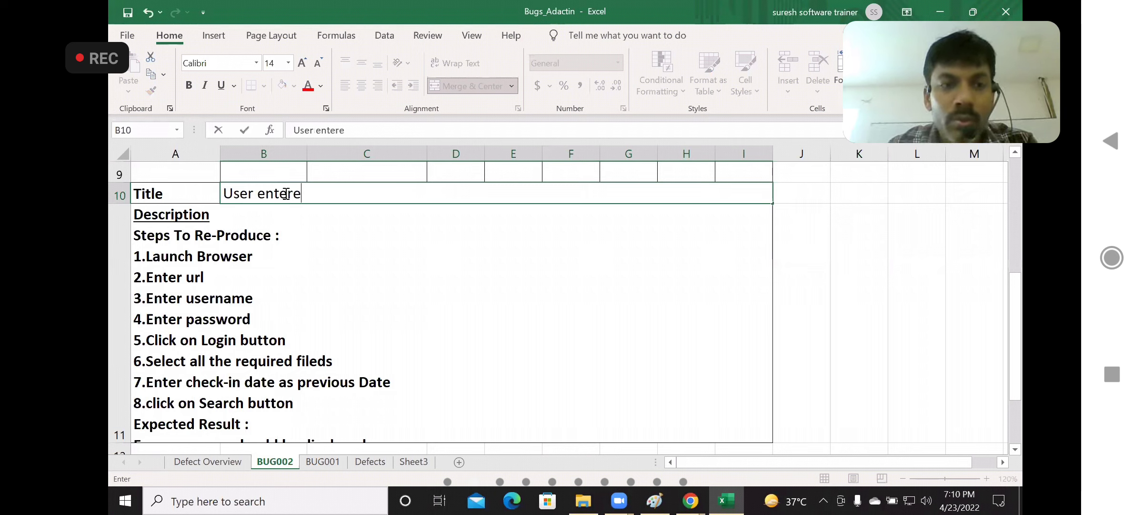
type("d userna")
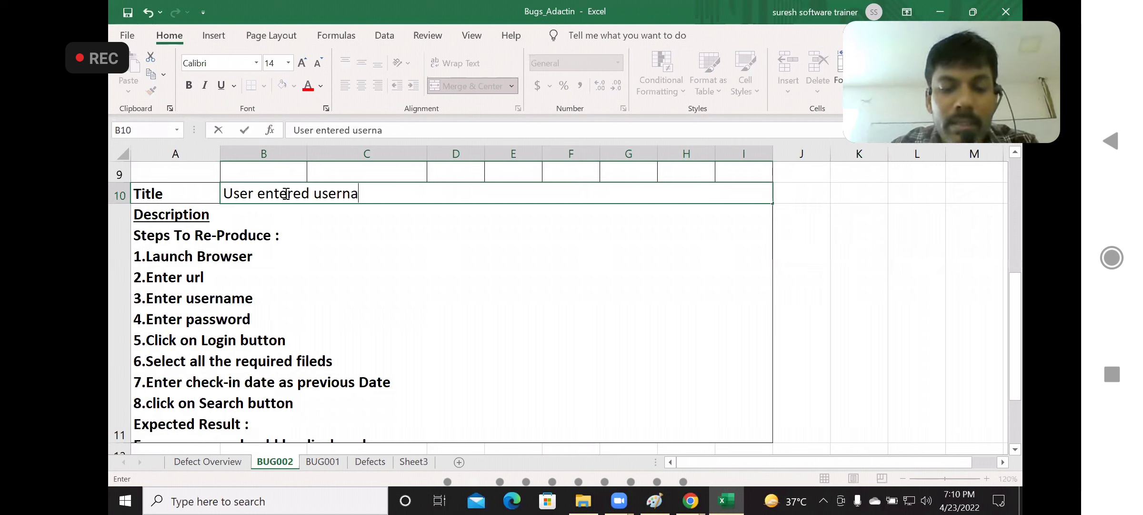
type("me in log")
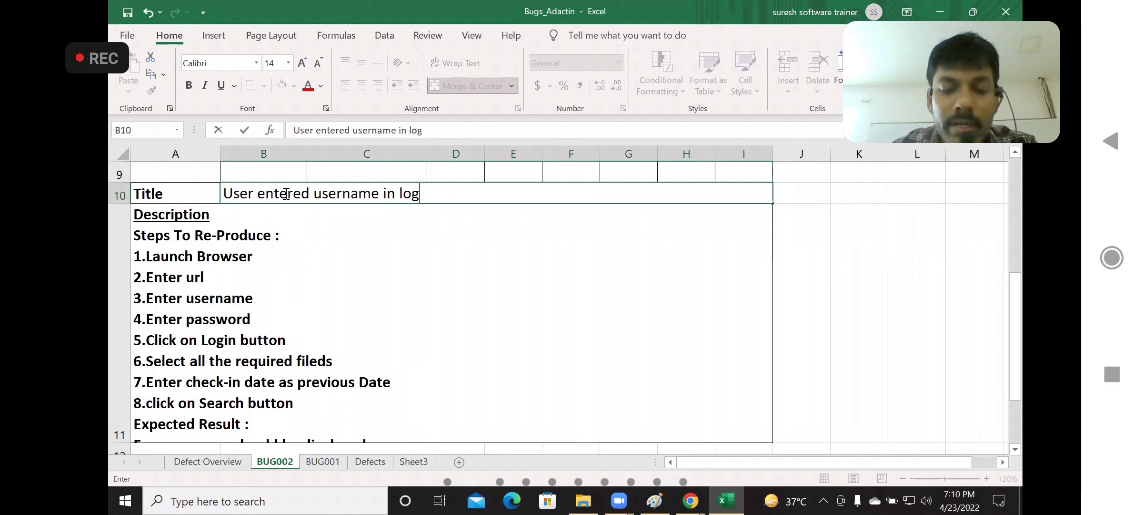
type("inpage")
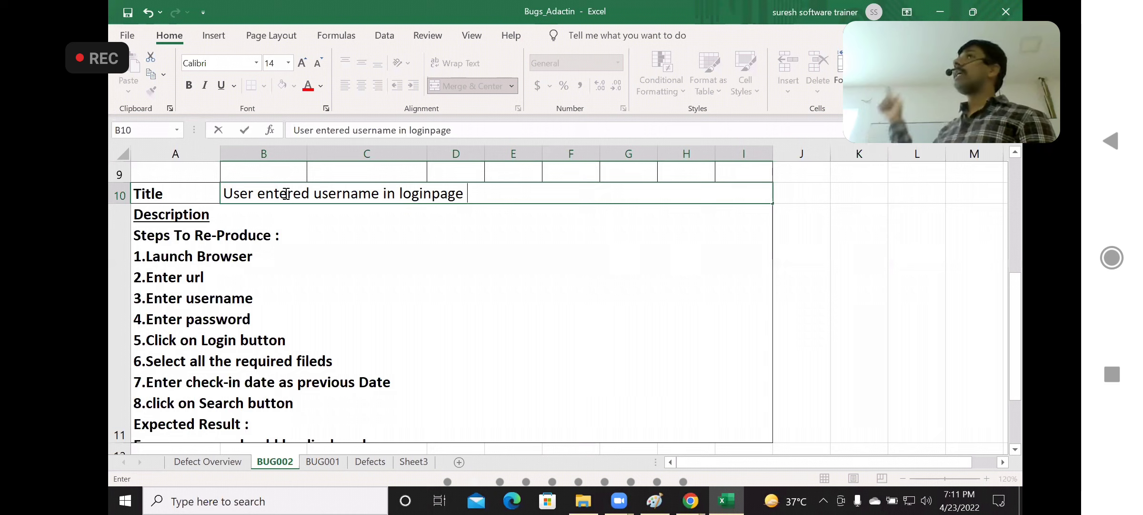
type("i")
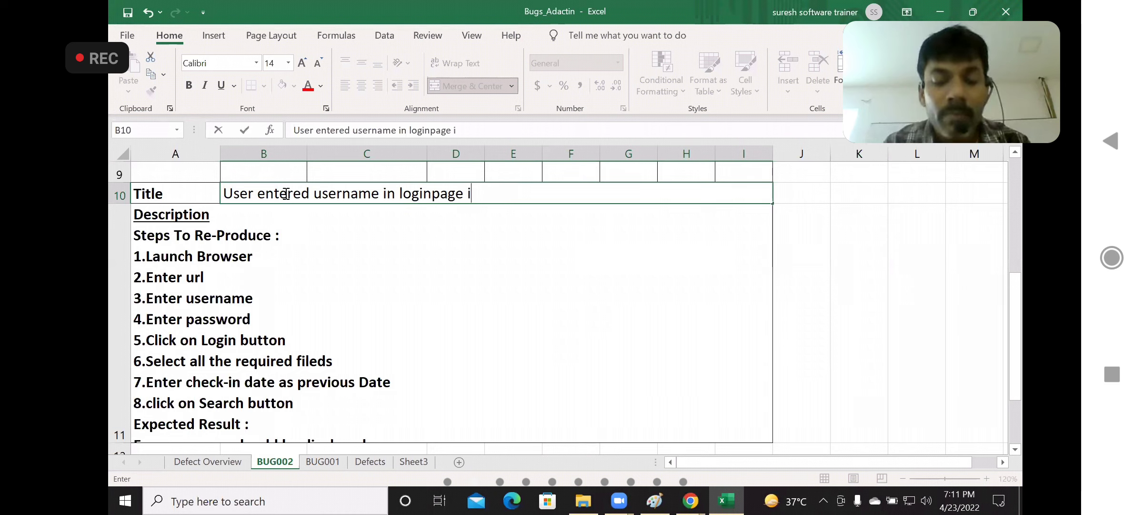
type("s not ")
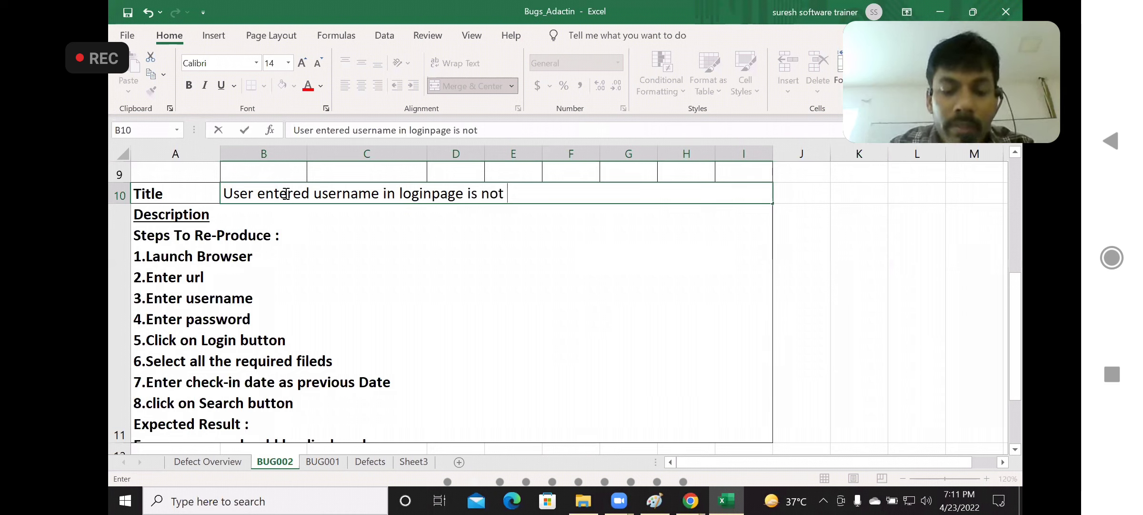
type("displa")
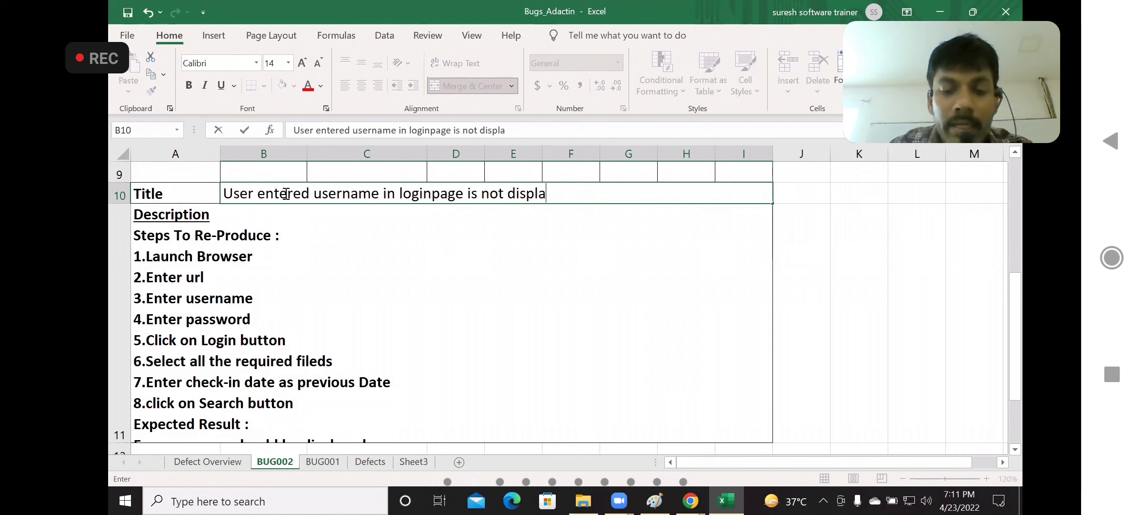
type("ying cor")
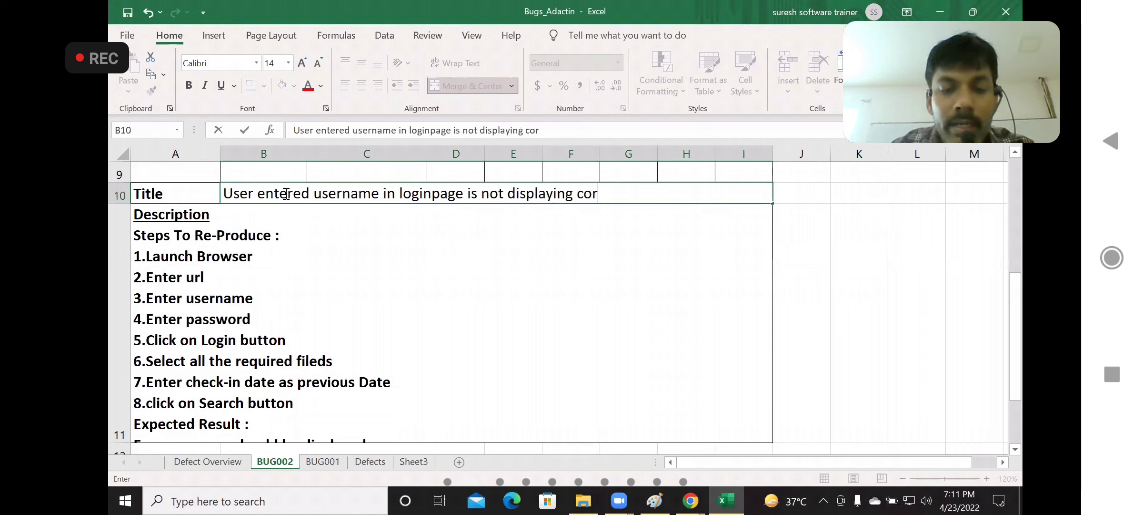
type("rec")
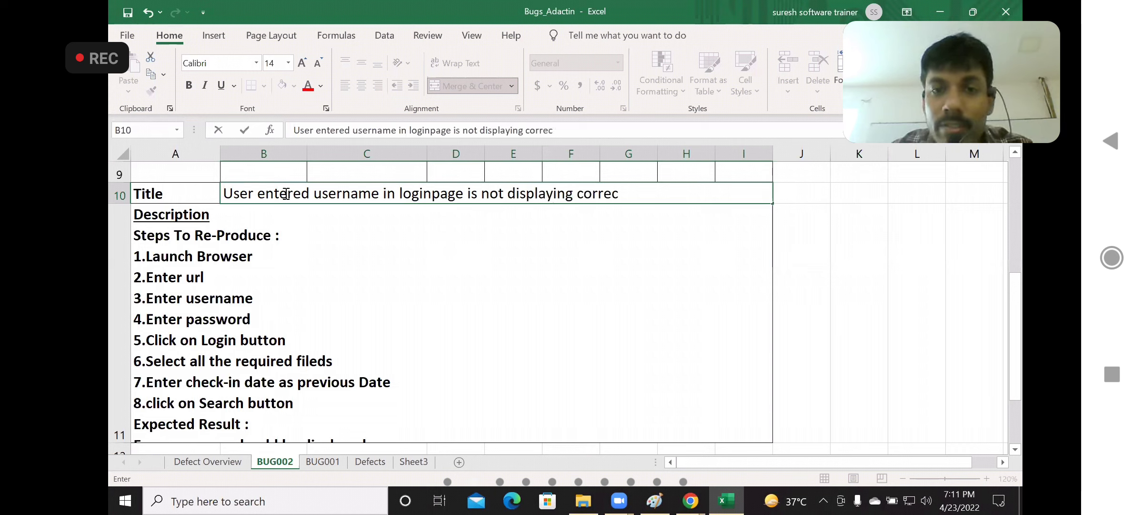
type("tly")
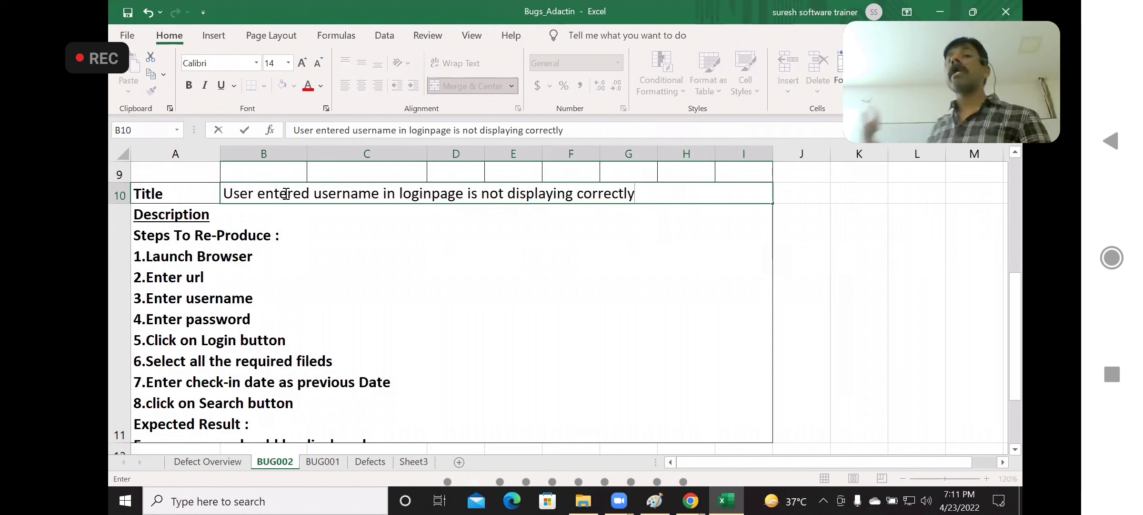
type("on")
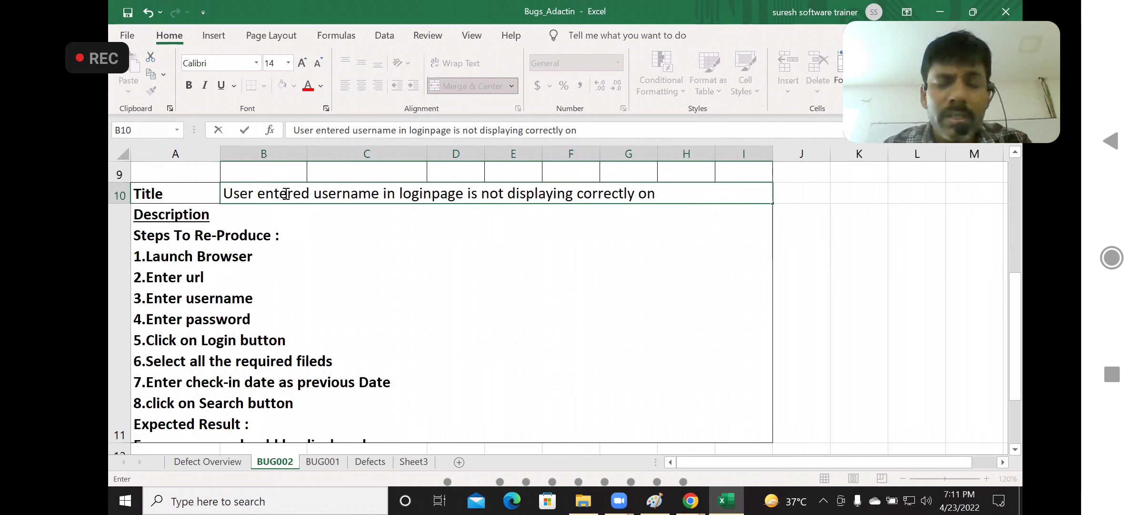
type(" Selec")
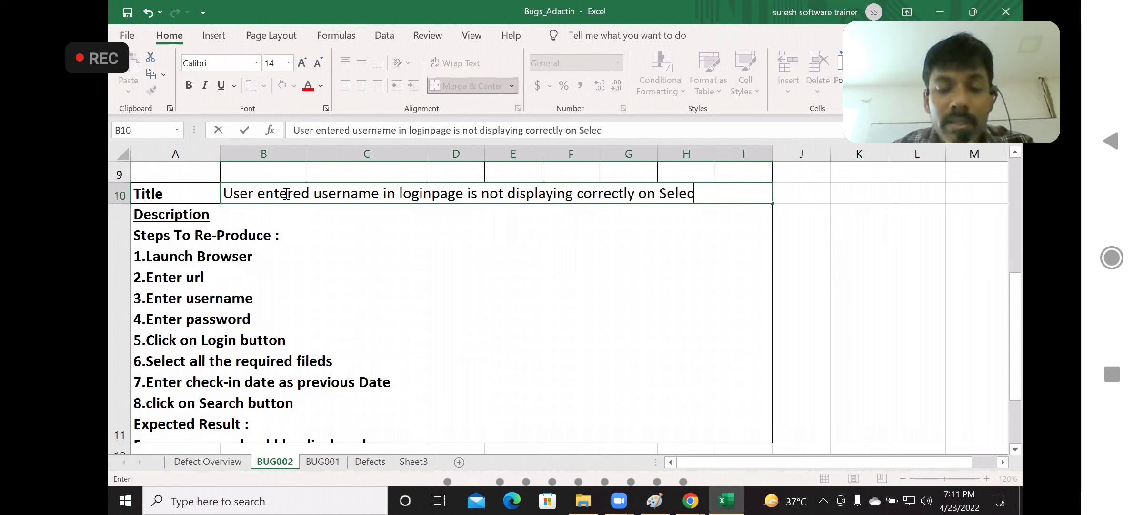
type("t Hotel ")
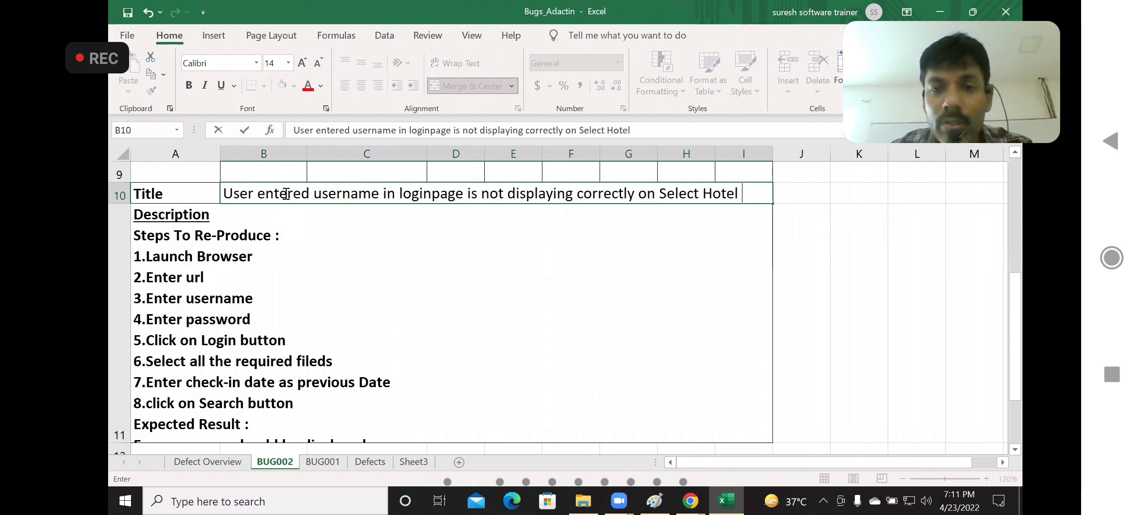
type("Page")
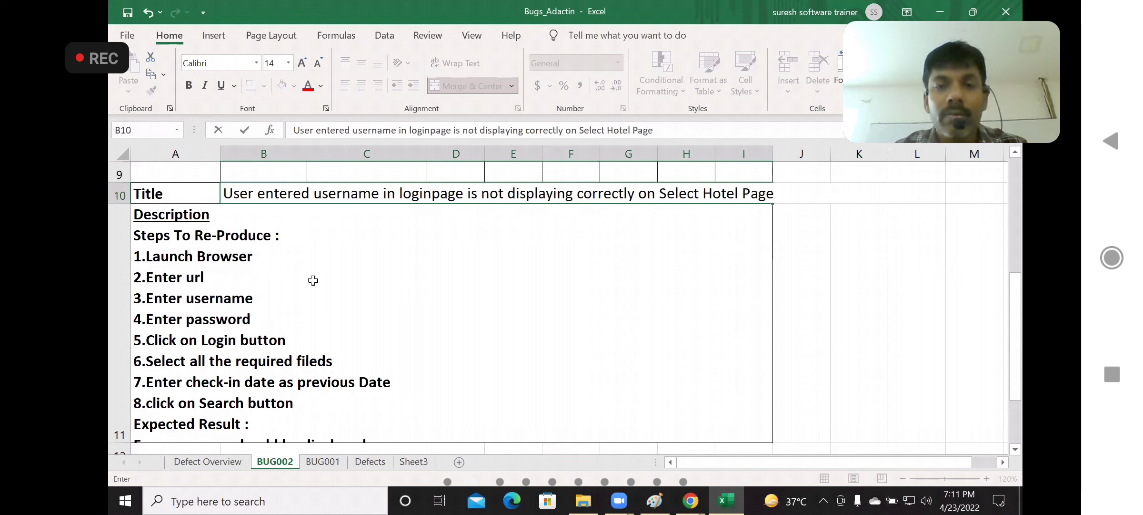
key("Return")
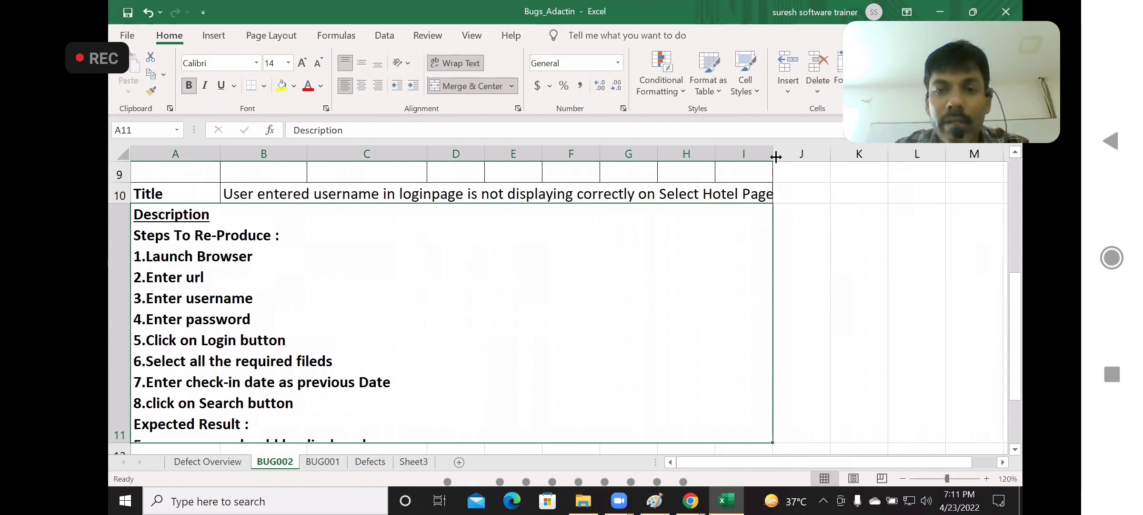
left_click(334, 196)
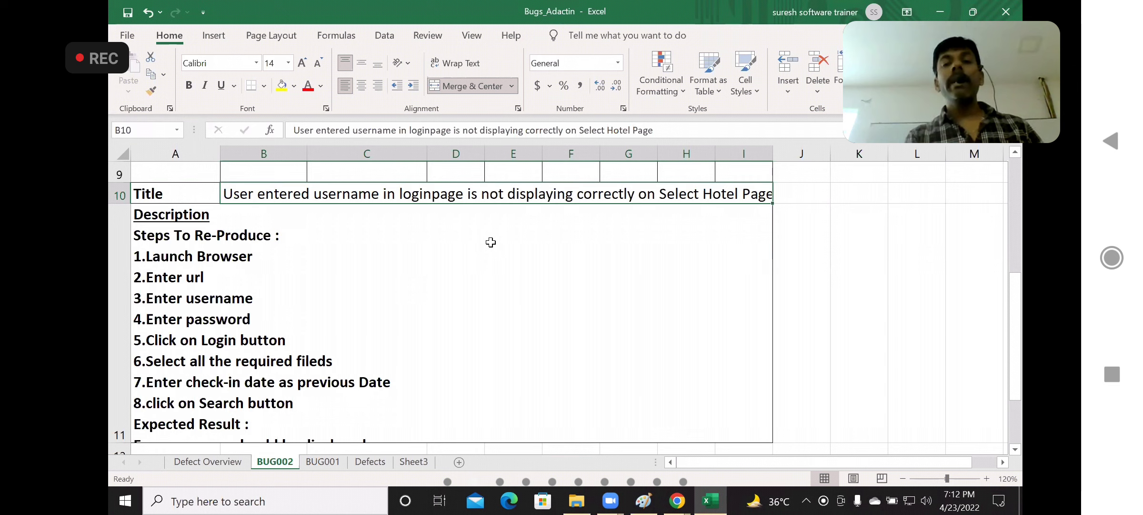
Remove the check-in date step from the BUG002 reproduction steps and renumber "click on Search button" as step 7
left_click(676, 229)
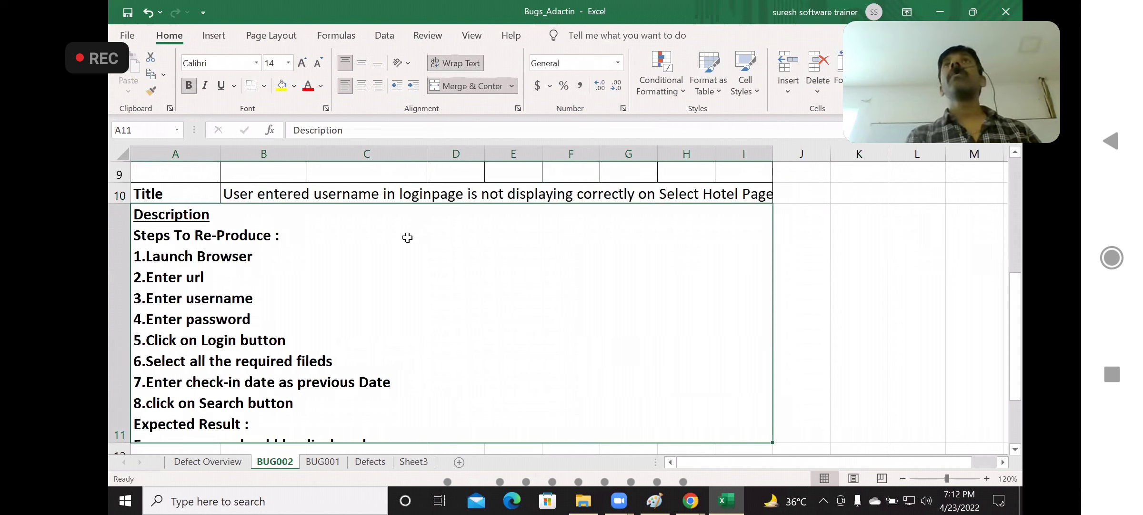
double_click(314, 268)
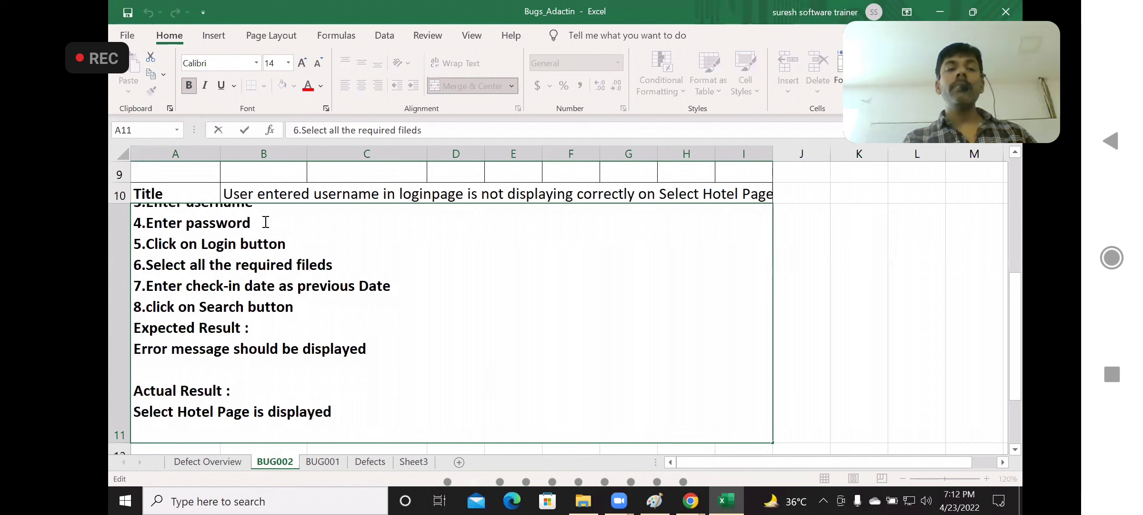
left_click(301, 246)
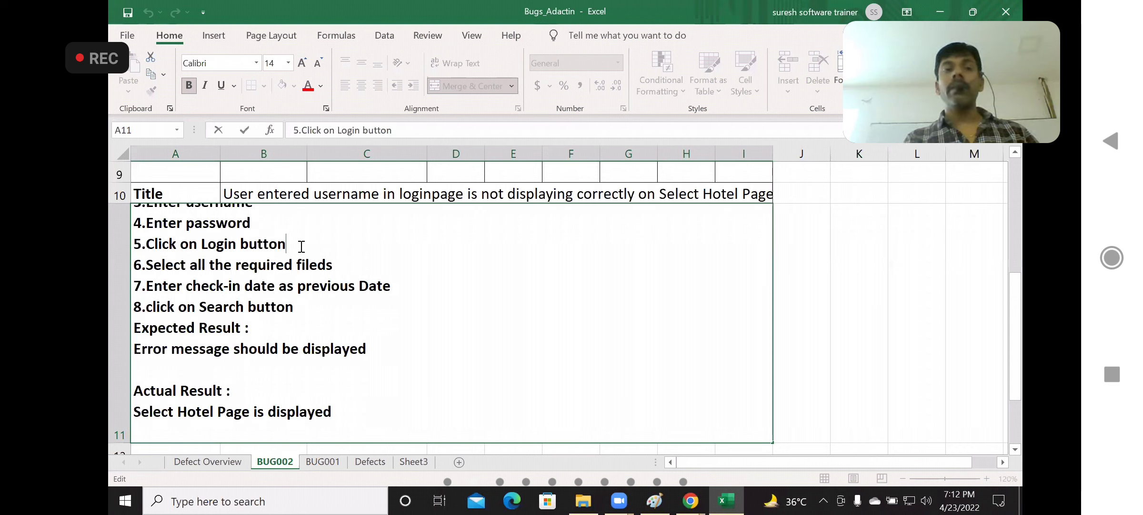
left_click(149, 287)
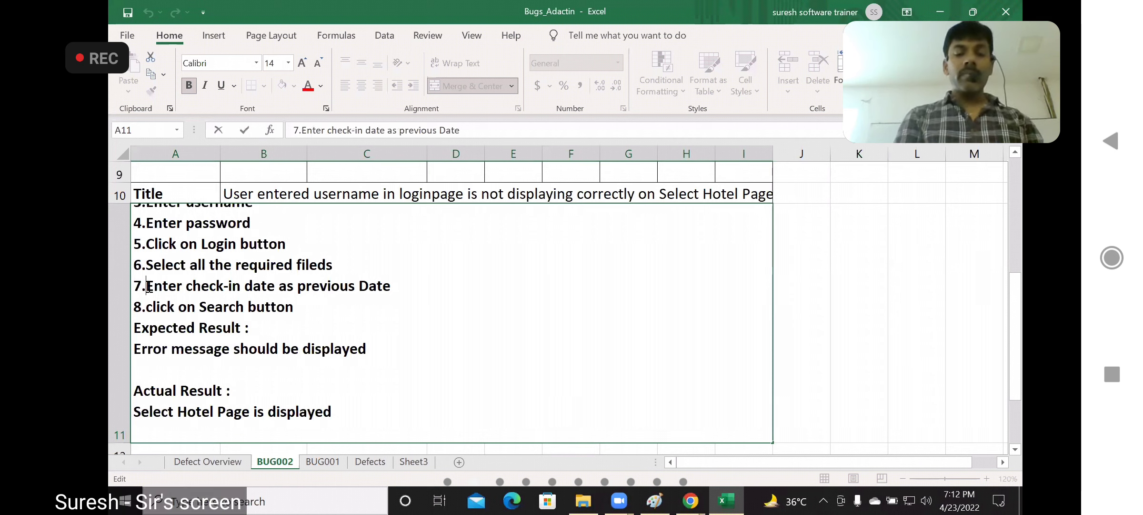
key("shift+Down")
key("shift+Home")
key("BackSpace")
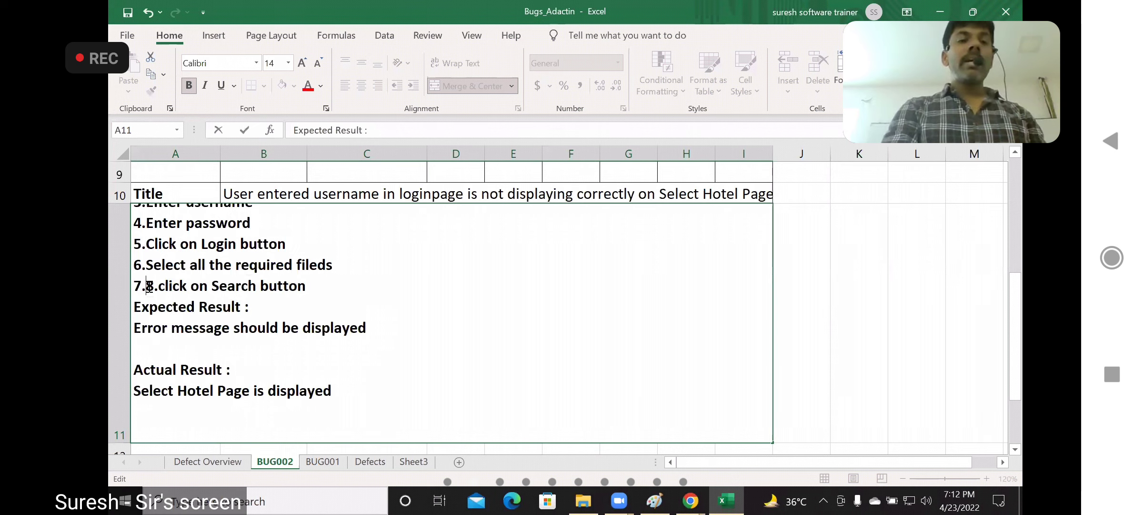
key("Delete")
key("Delete")
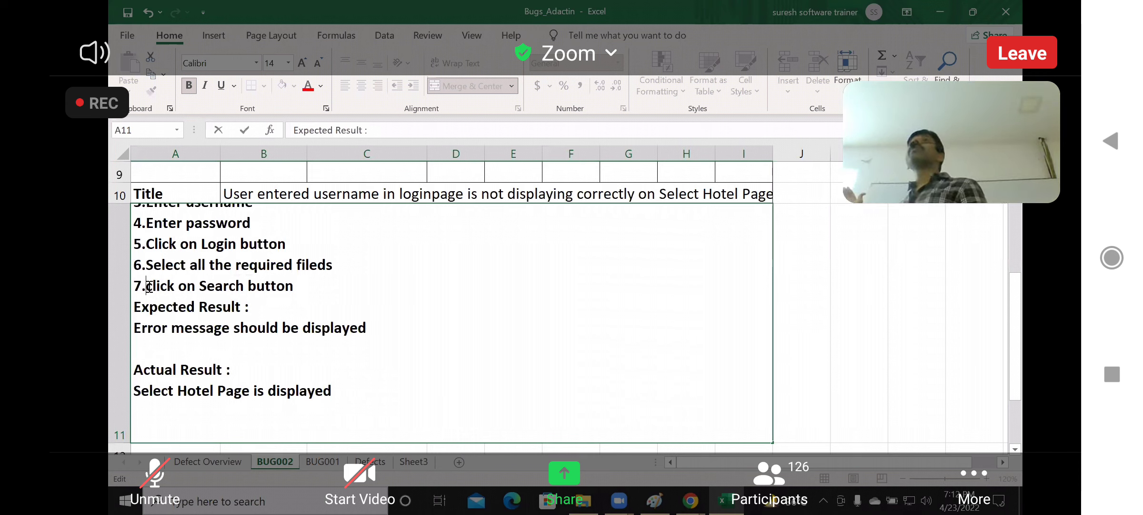
key("Delete")
type("c")
Add "8.Verify Hello username text" as a new reproduction step after the Search button step
left_click(309, 288)
key("alt+Return")
type("8.")
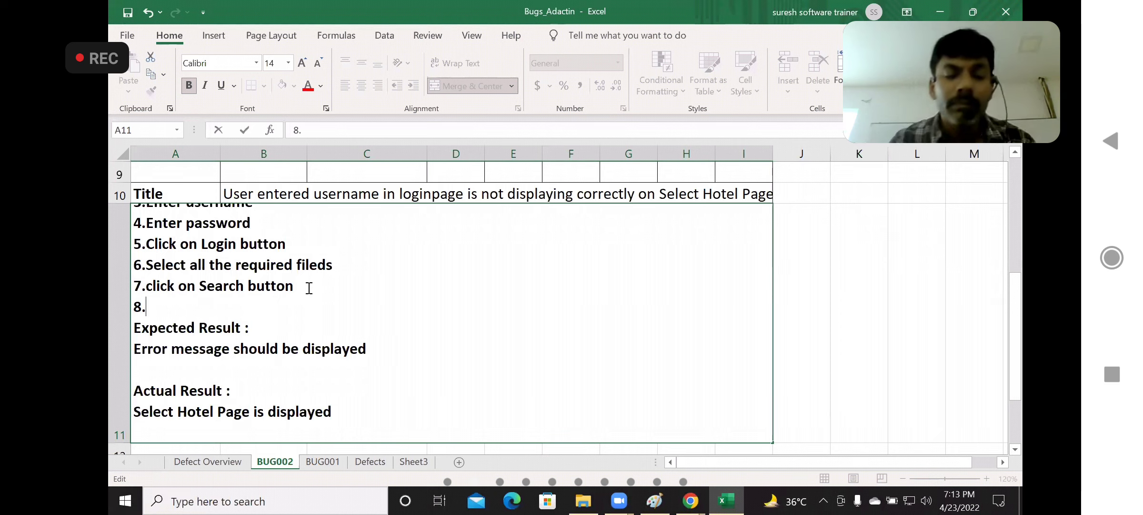
type("Verify Heloo")
key("BackSpace")
key("BackSpace")
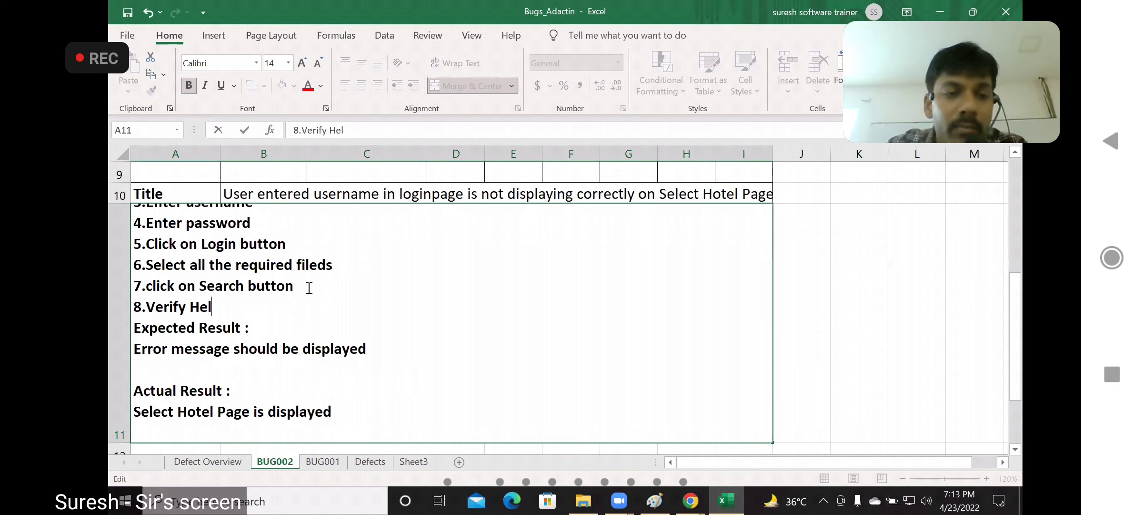
type("lo user")
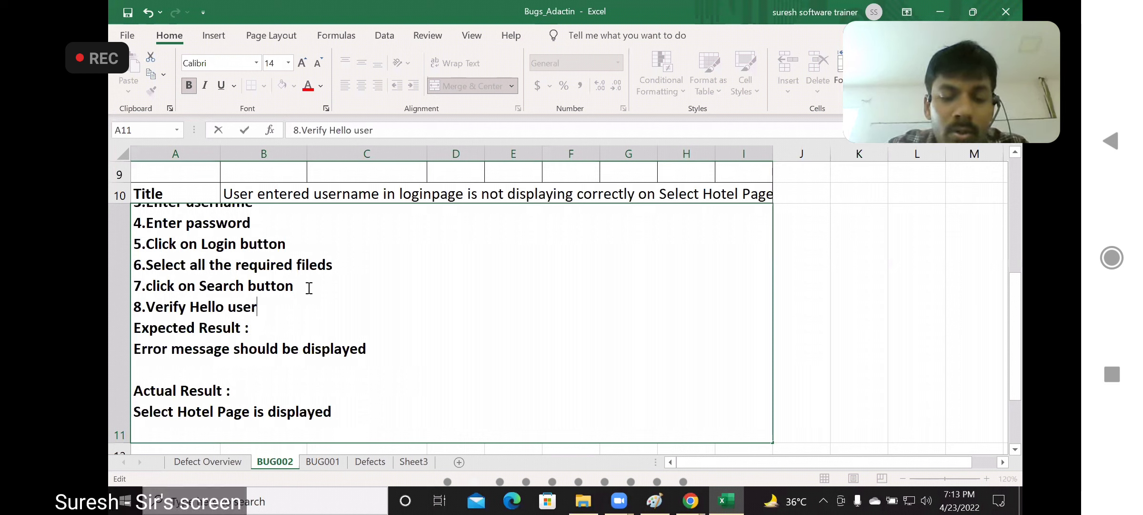
type("name text")
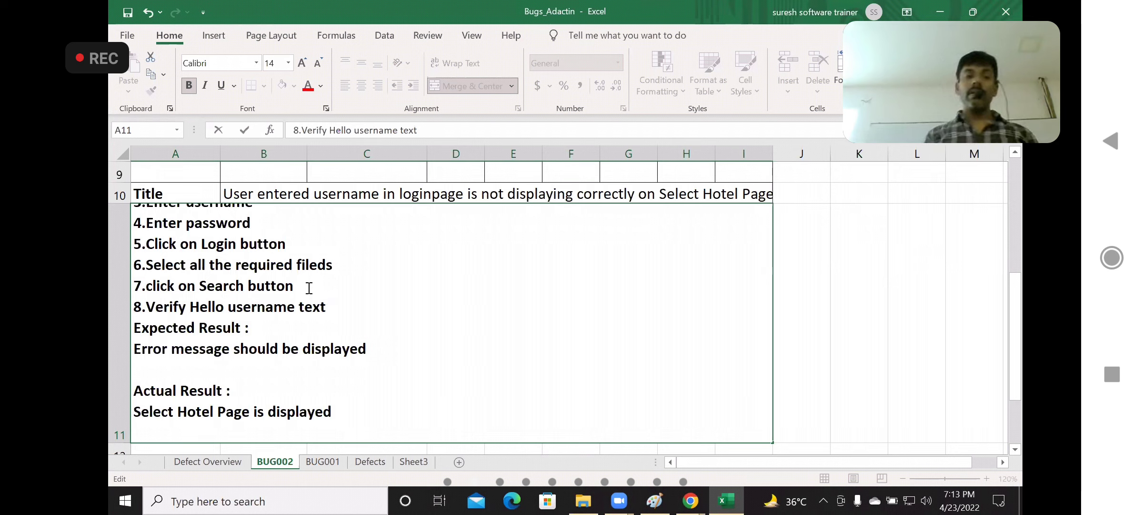
Replace the text under Expected Result with "user entered username in Loginpage should be displayed on Select Hotle Pge"
left_click(376, 350)
key("BackSpace")
key("BackSpace")
key("BackSpace")
key("BackSpace")
key("BackSpace")
key("BackSpace")
key("BackSpace")
key("BackSpace")
key("BackSpace")
key("BackSpace")
key("BackSpace")
key("BackSpace")
key("BackSpace")
key("BackSpace")
key("BackSpace")
key("BackSpace")
key("BackSpace")
key("BackSpace")
key("BackSpace")
key("BackSpace")
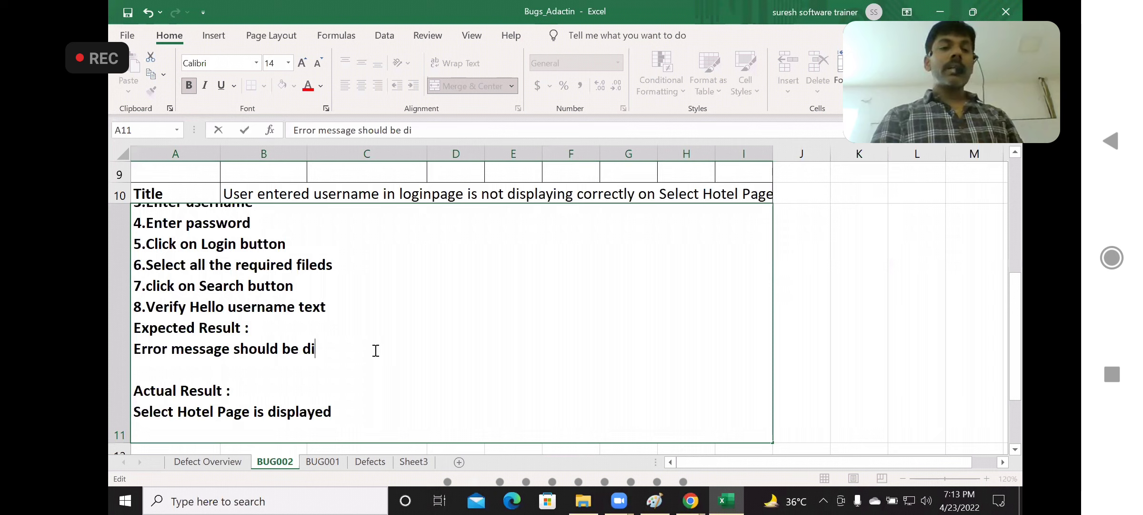
key("BackSpace")
key("BackSpace")
key("BackSpace")
key("BackSpace")
key("BackSpace")
key("BackSpace")
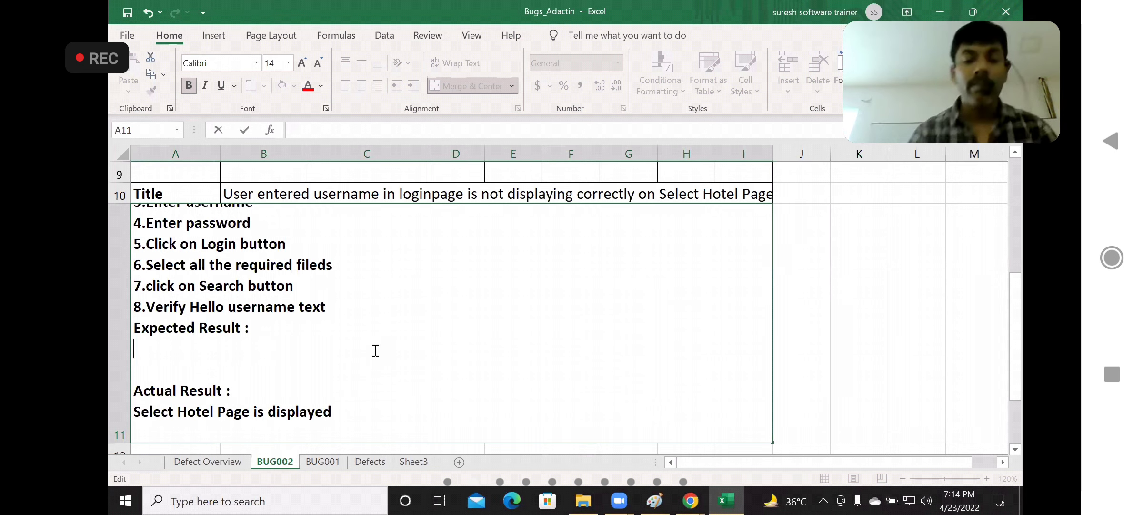
type("us")
type("er entered ")
type("usernam ei")
type("n")
key("BackSpace")
key("BackSpace")
key("BackSpace")
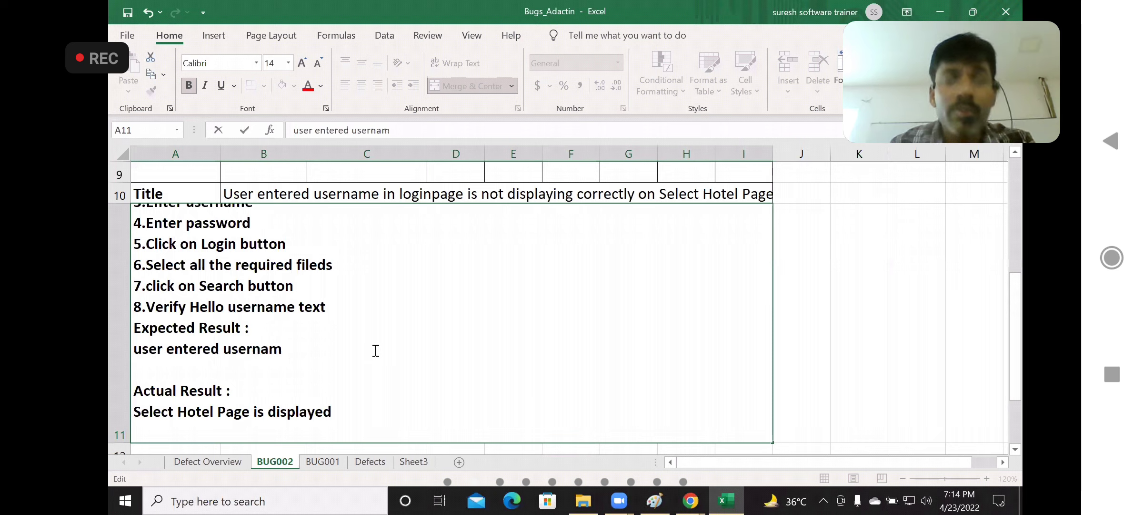
key("BackSpace")
type("e in Login")
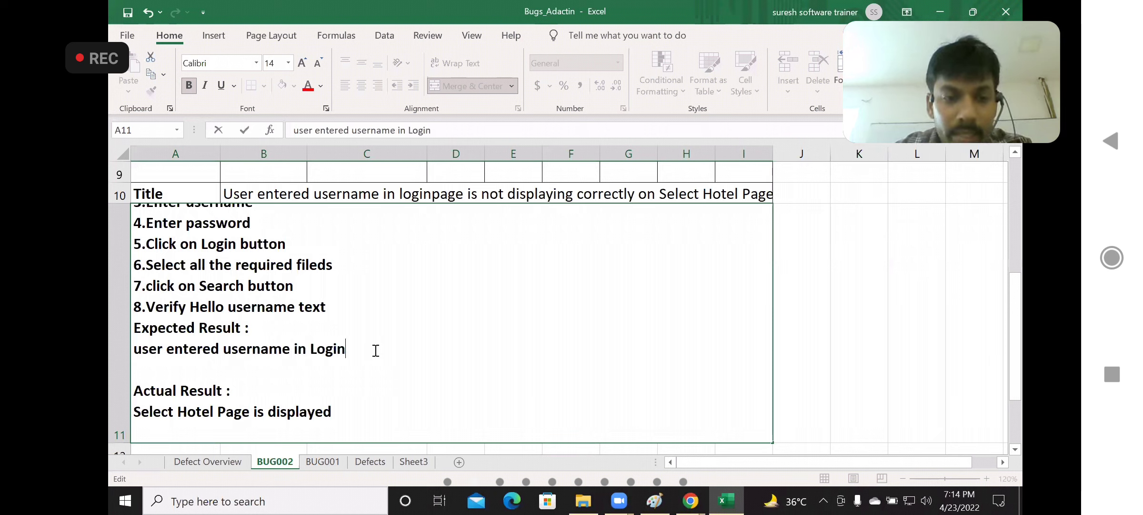
type("page")
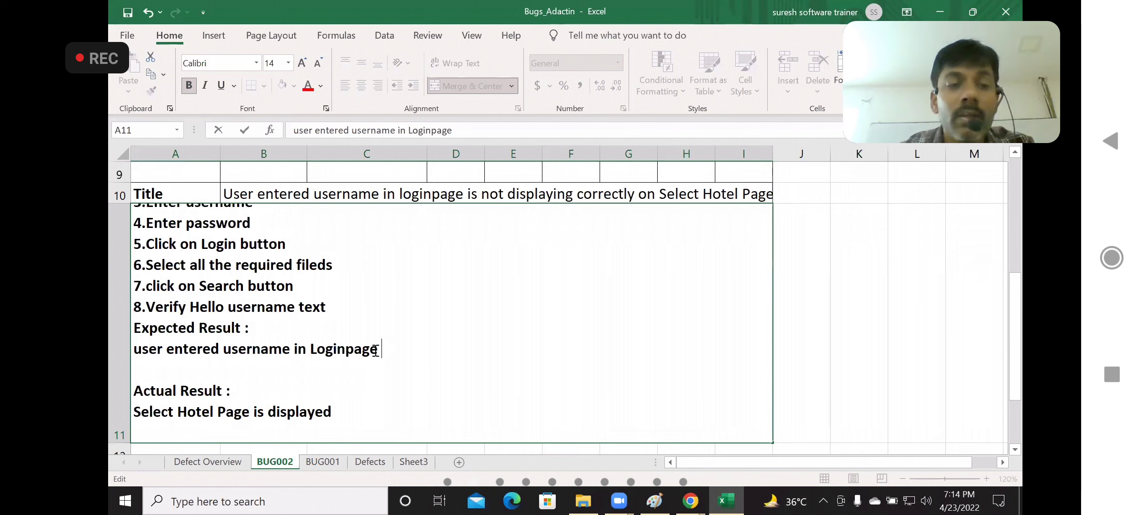
type("sho")
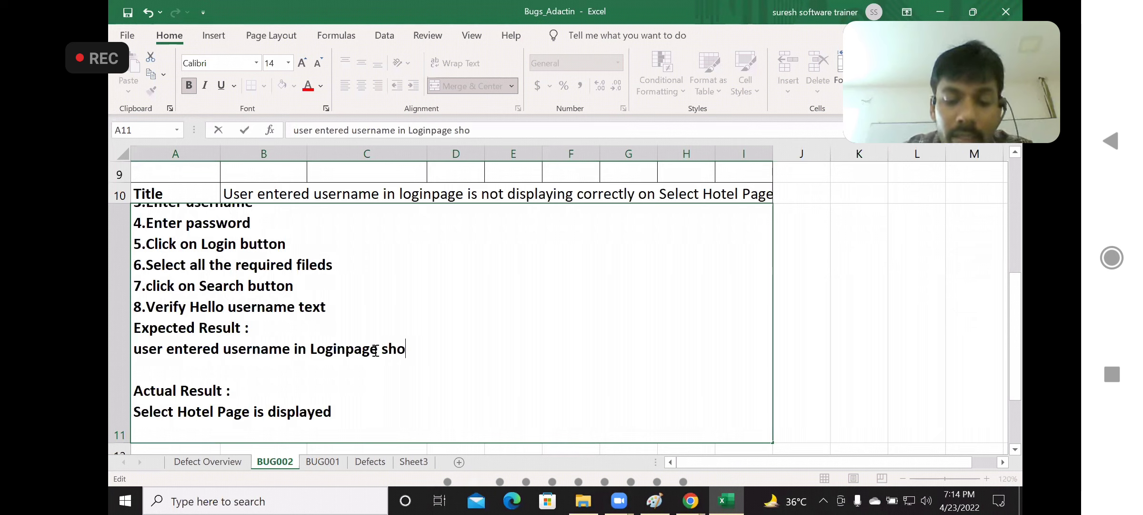
type("uld be di")
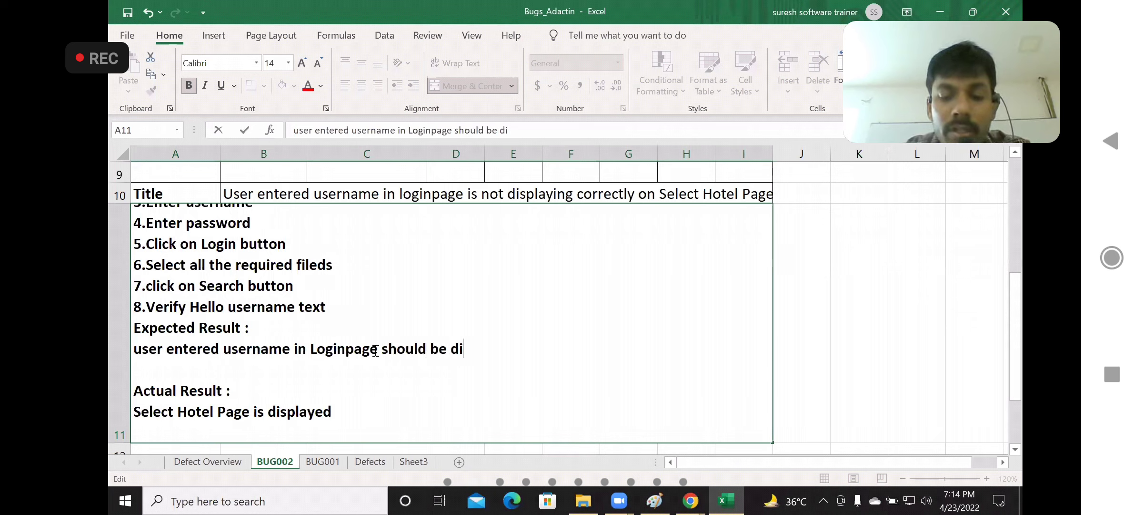
type("spla")
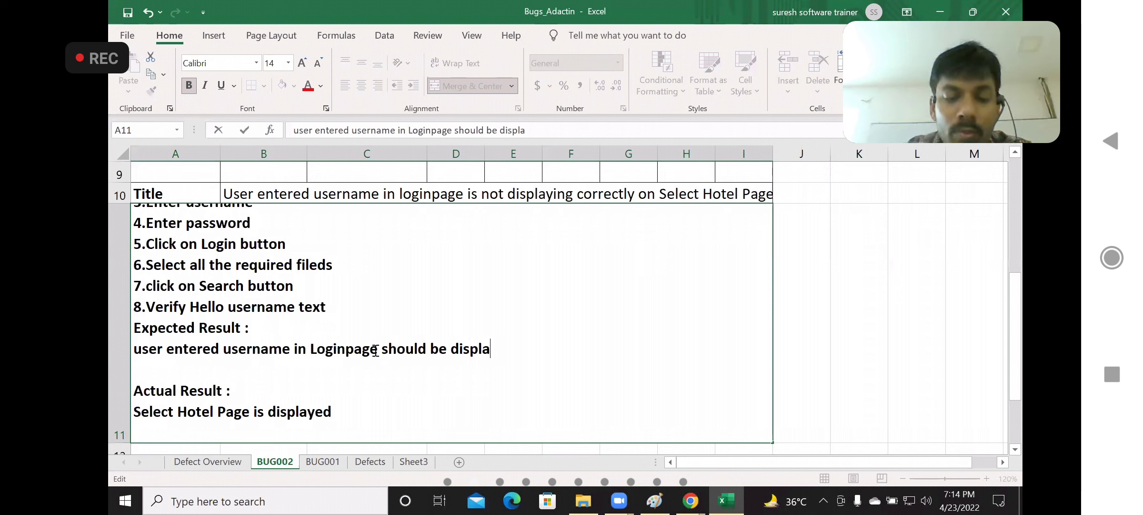
type("yed o")
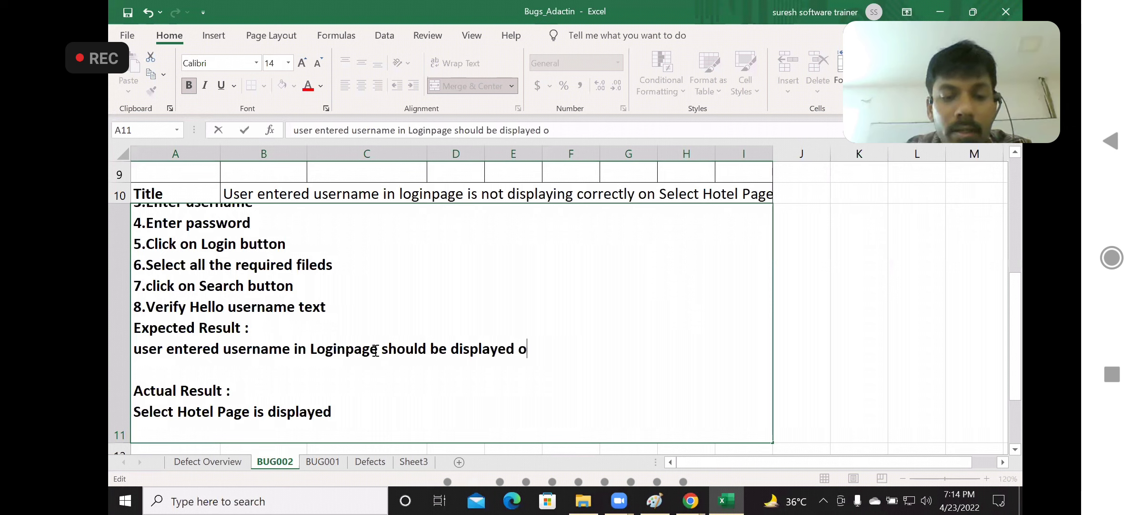
type("n Select Hotle Pge")
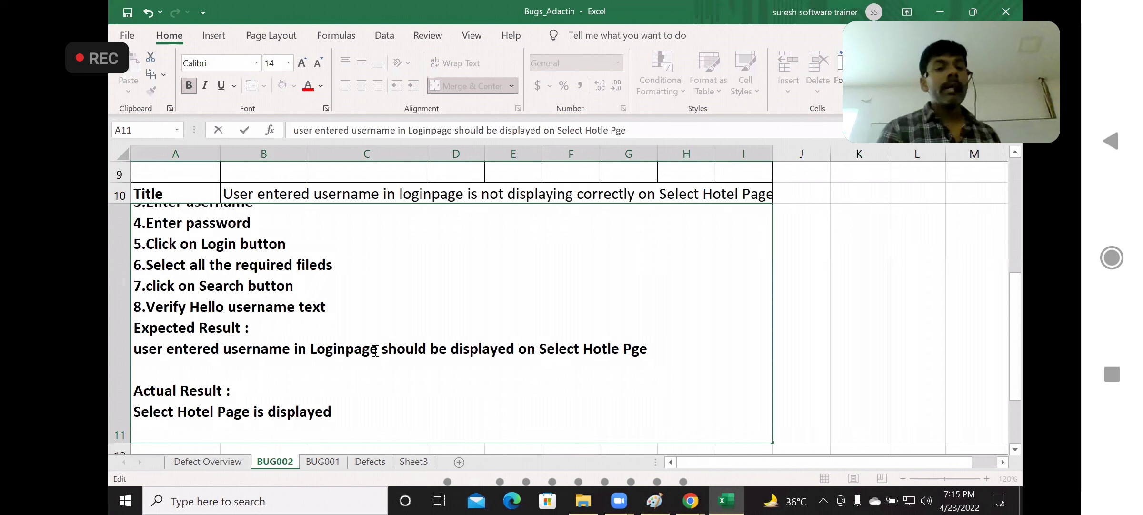
Replace the text under Actual Result with "Hello text is displaying as "Hello username""
left_click(372, 411)
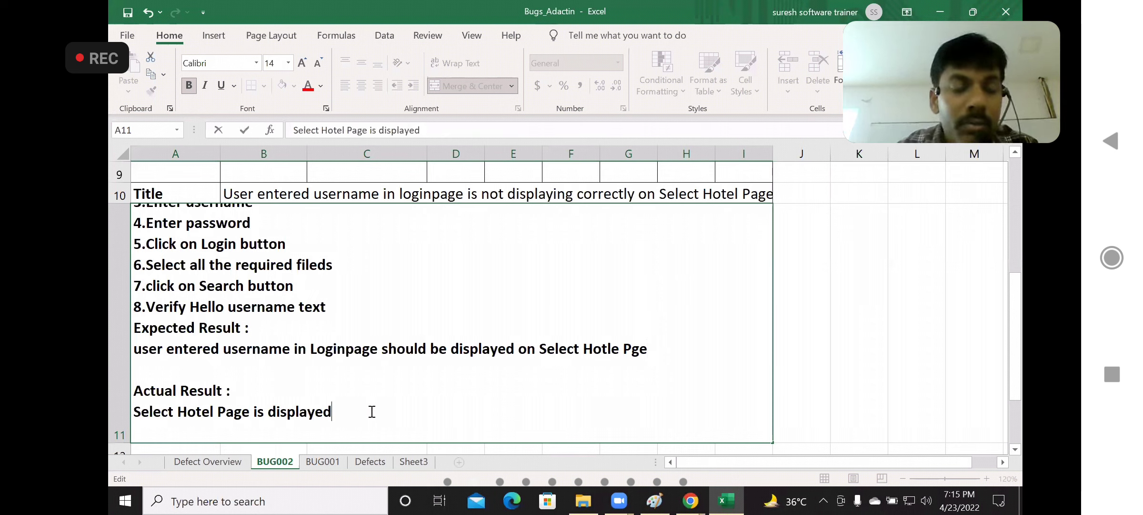
key("BackSpace")
key("BackSpace")
key("BackSpace")
key("BackSpace")
key("BackSpace")
key("BackSpace")
key("BackSpace")
key("BackSpace")
key("BackSpace")
key("BackSpace")
key("BackSpace")
key("BackSpace")
key("BackSpace")
key("BackSpace")
key("BackSpace")
key("BackSpace")
key("BackSpace")
key("BackSpace")
key("BackSpace")
key("BackSpace")
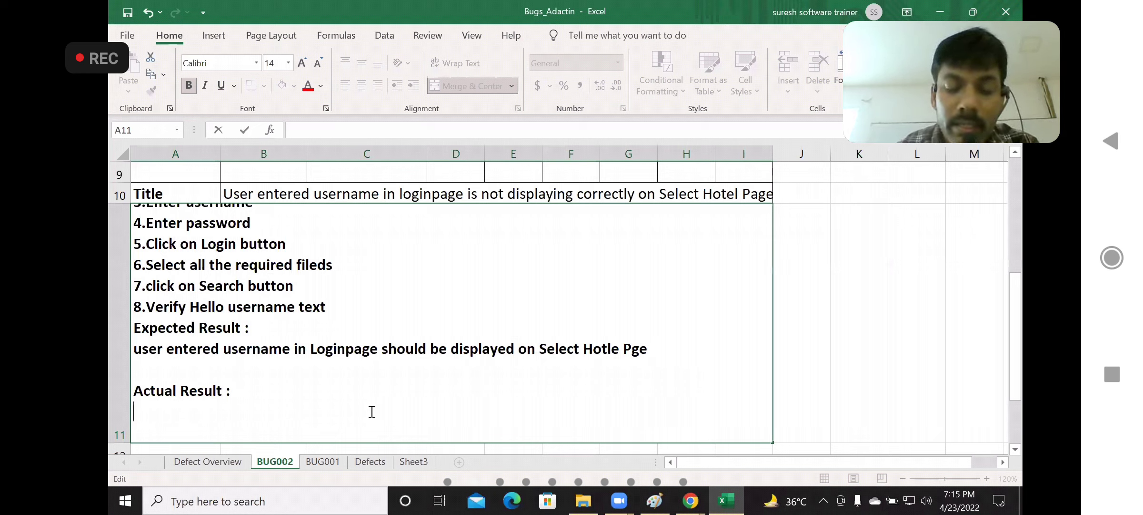
type("He")
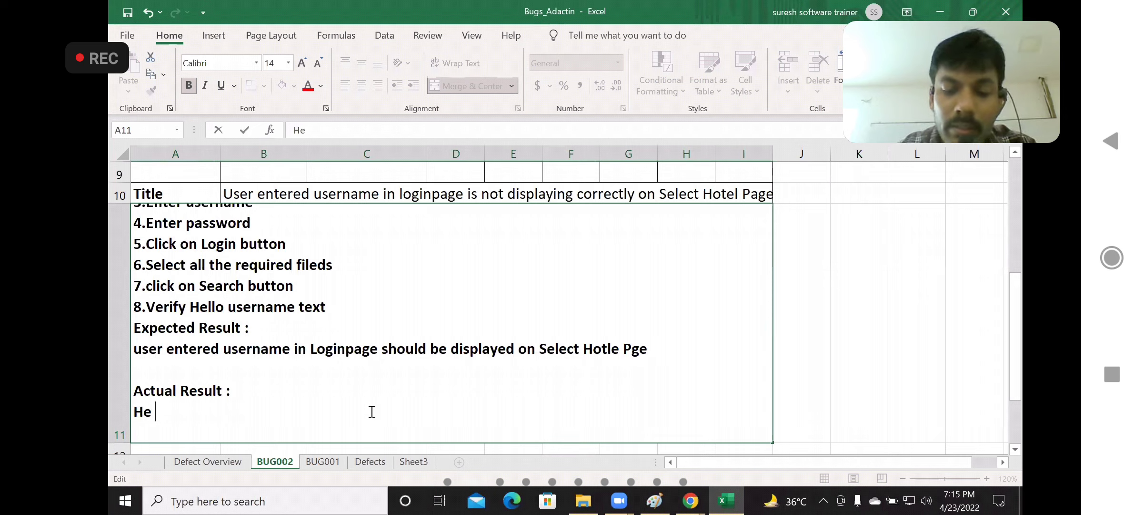
type("llo tex")
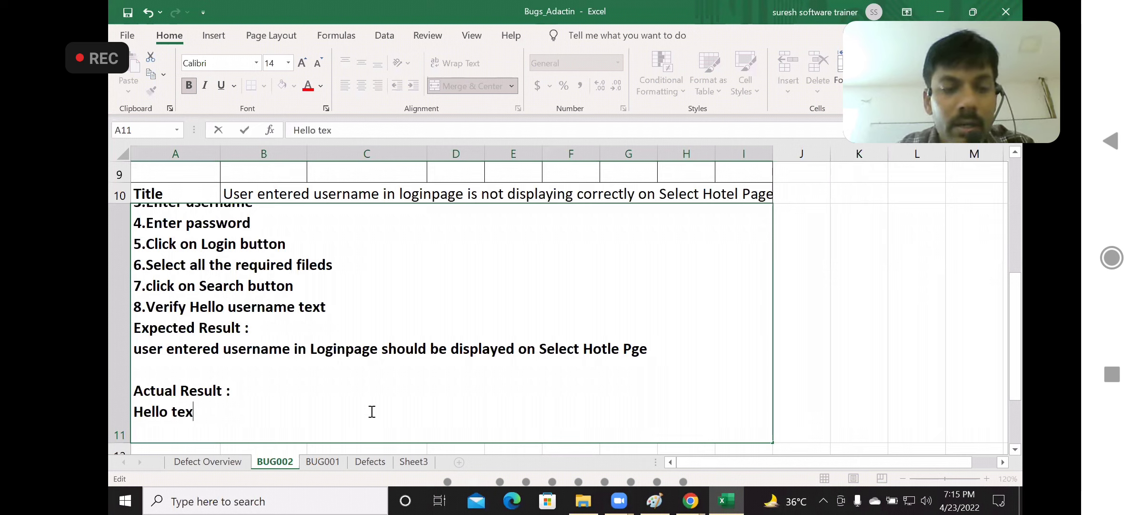
type("t is displaying as ")
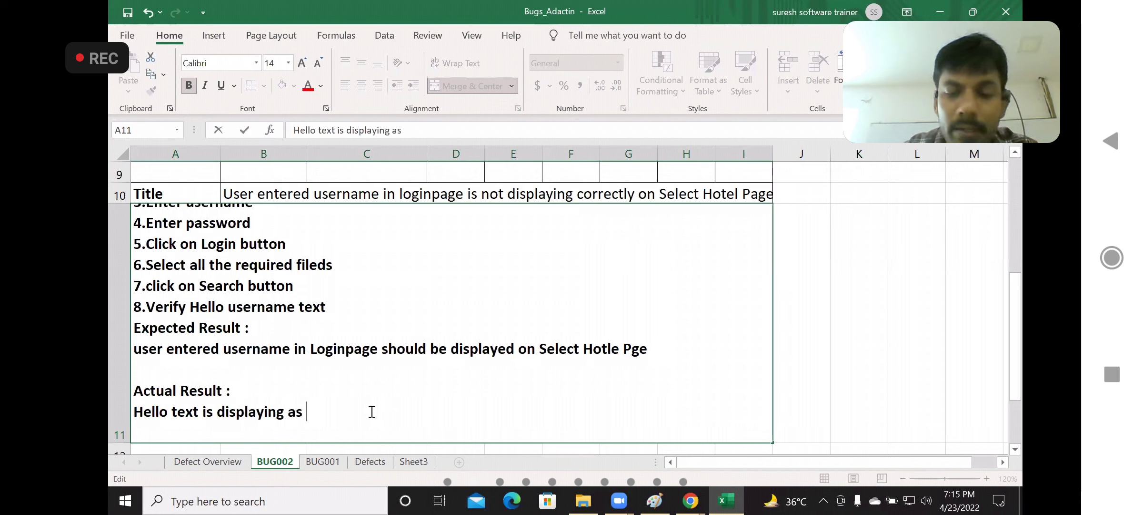
type("\"\"")
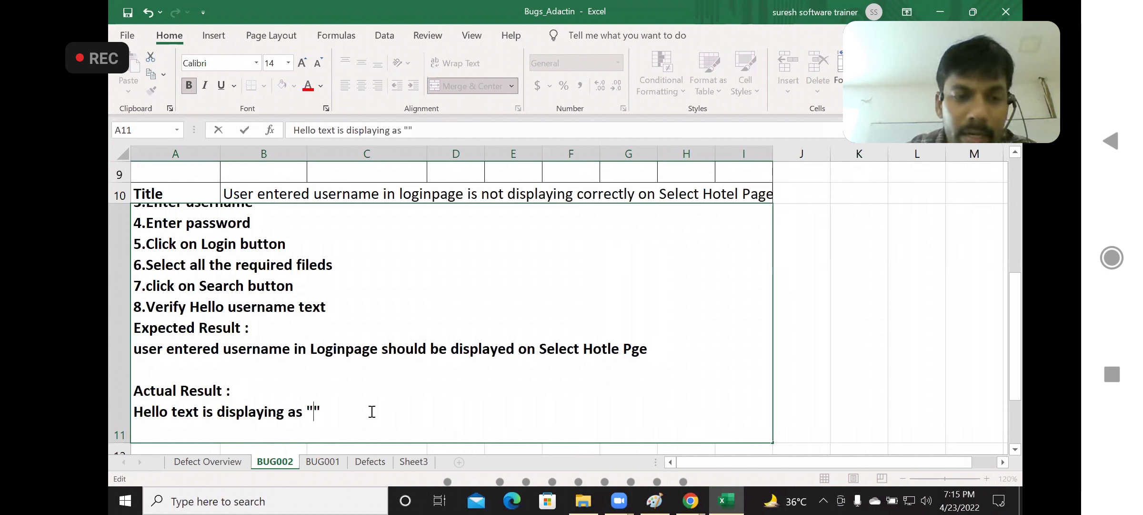
type("Hello username")
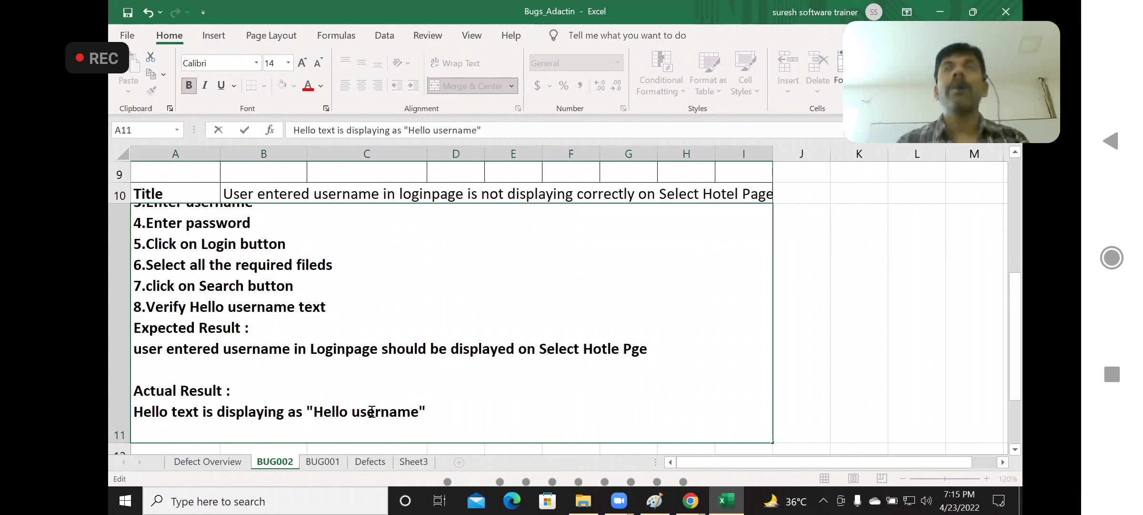
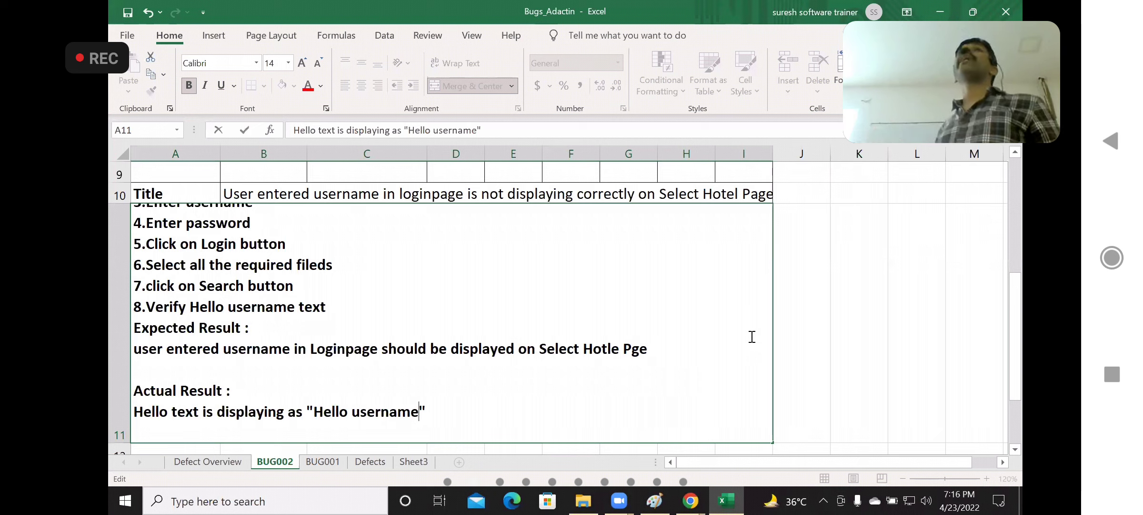
Finish editing the BUG002 description and check the BUG001 sheet against it
left_click(821, 315)
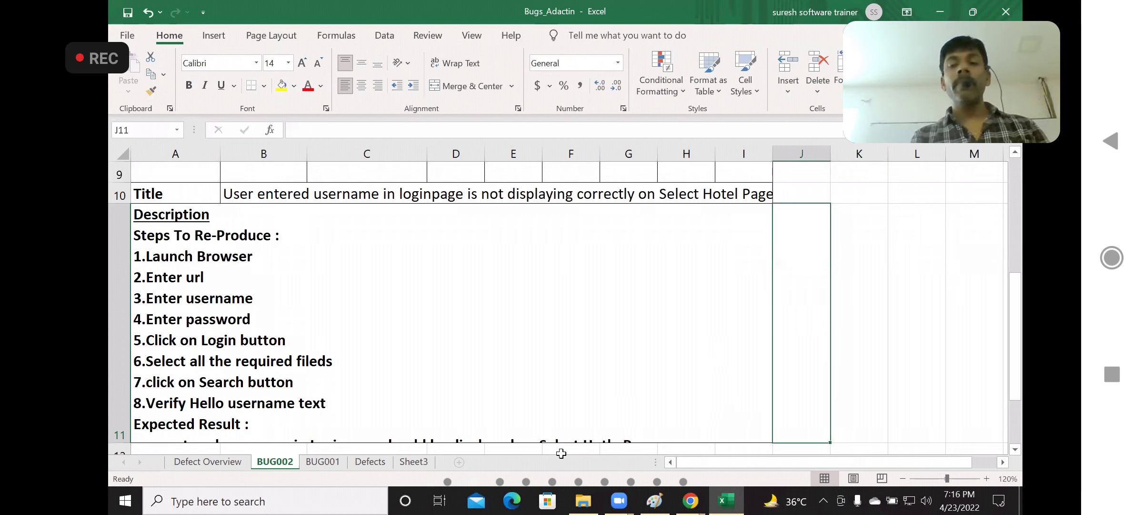
left_click(330, 463)
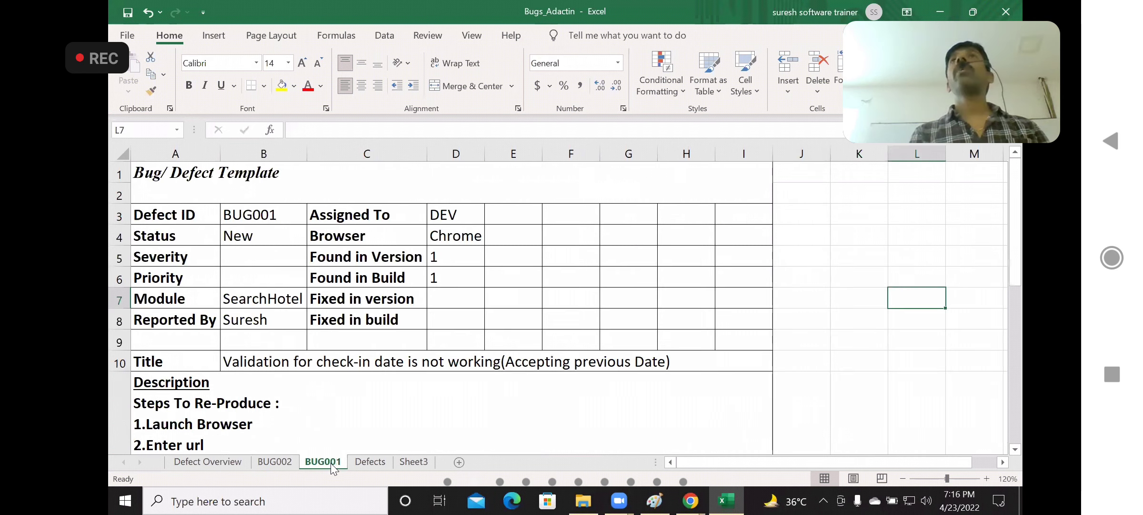
left_click(295, 462)
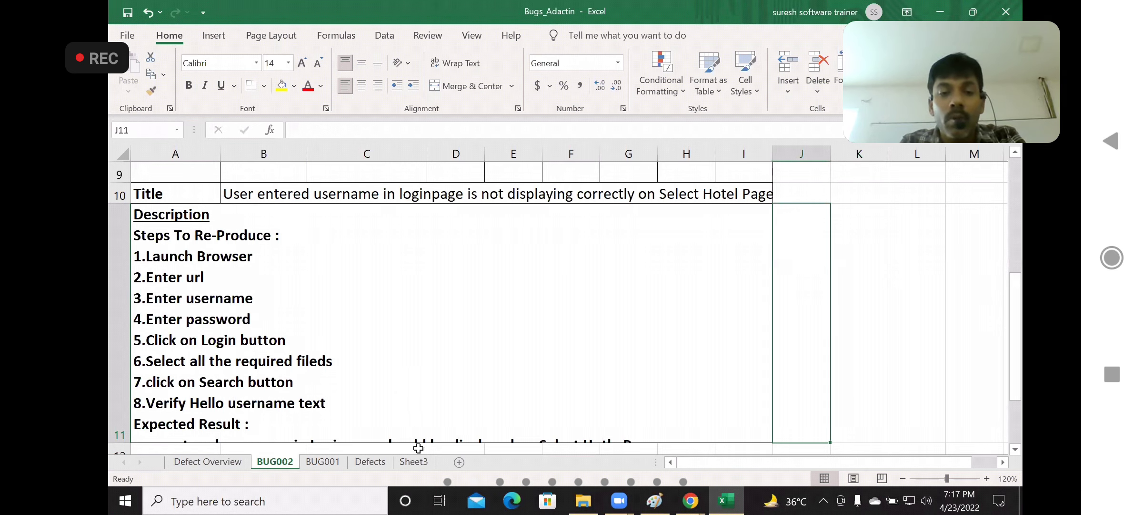
On Sheet3, enter the headers "BugID" in E5 and "Title" in F5
left_click(421, 465)
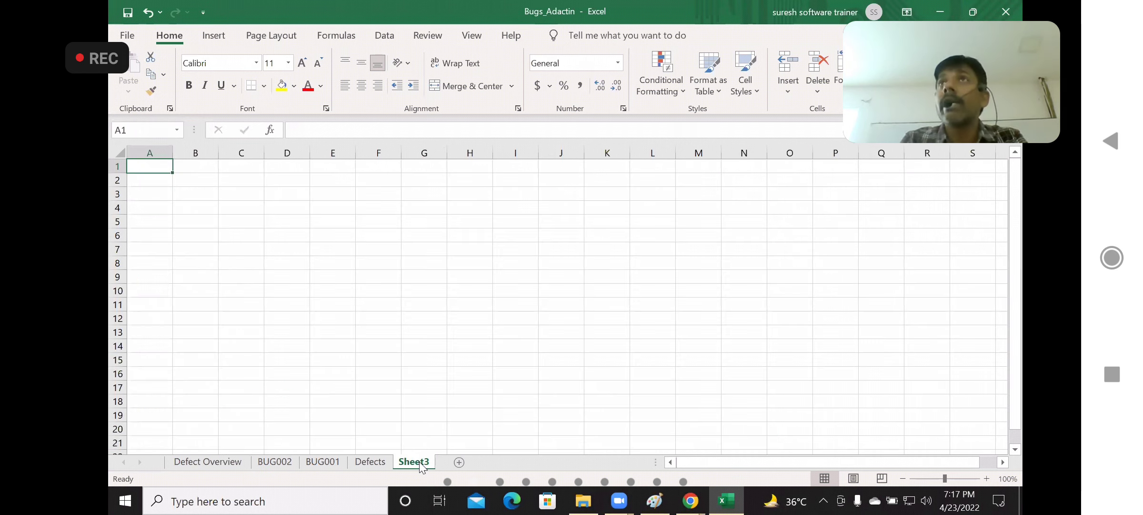
left_click(330, 221)
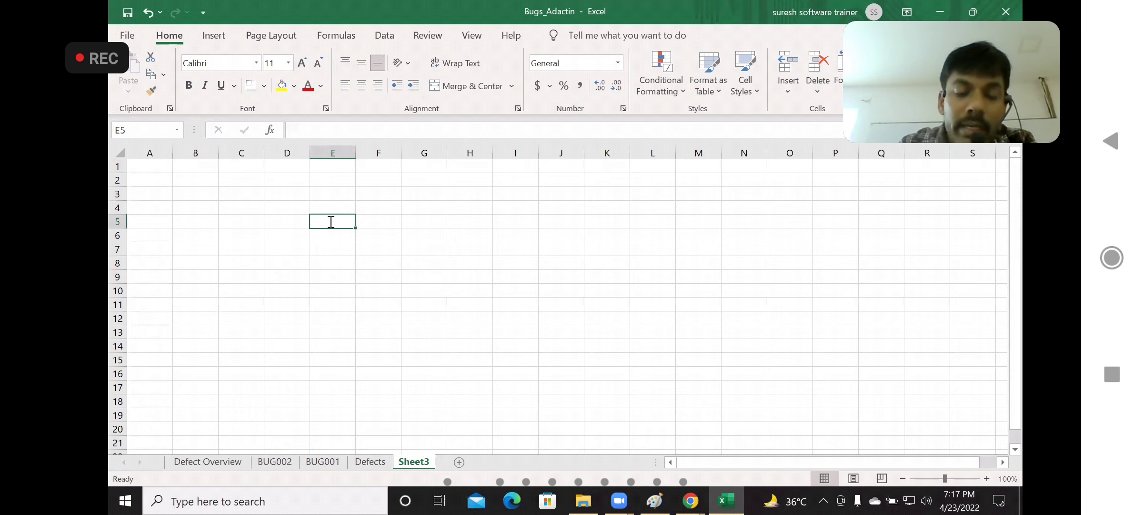
type("Bug")
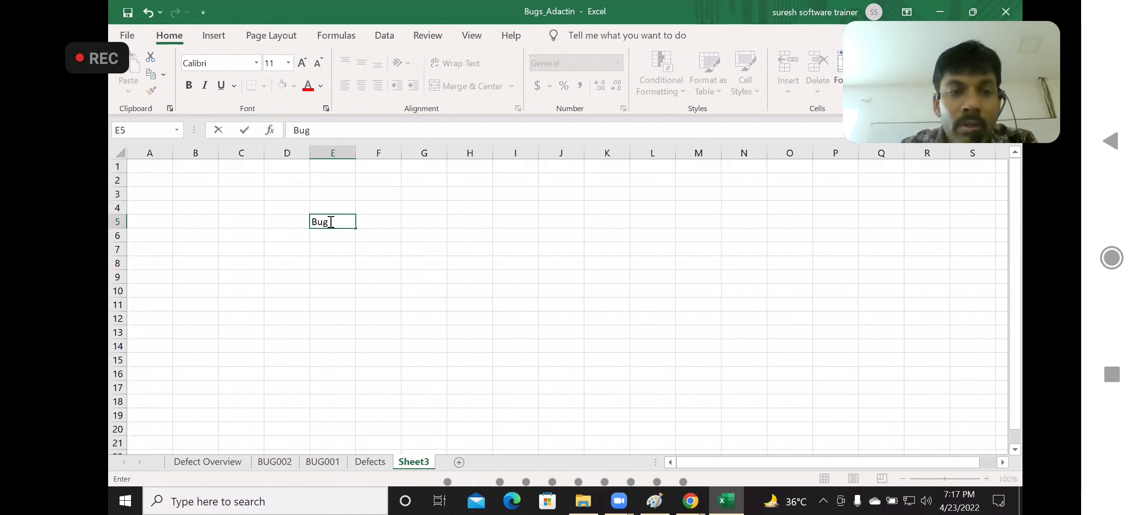
type("ID")
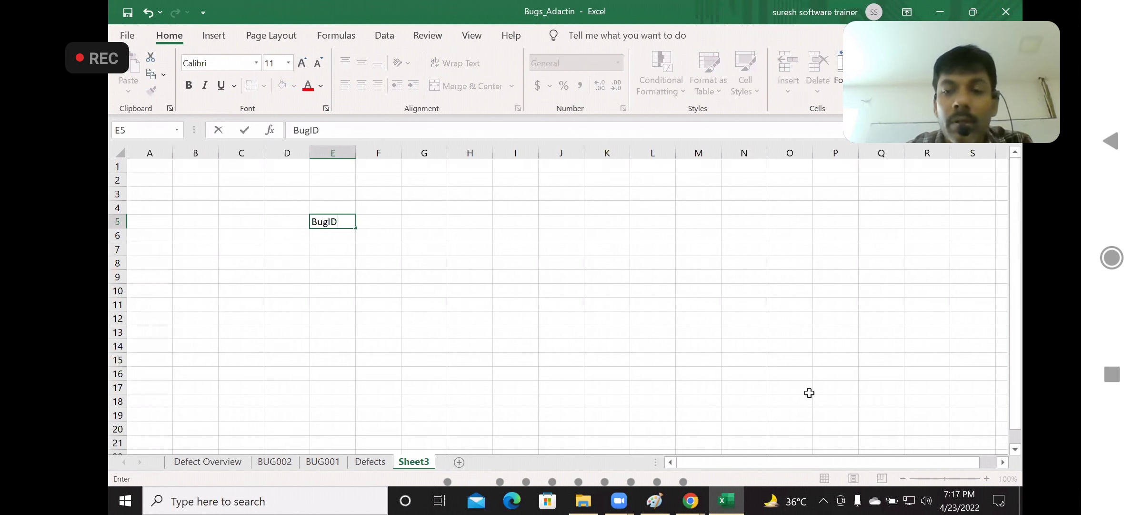
left_click(825, 399)
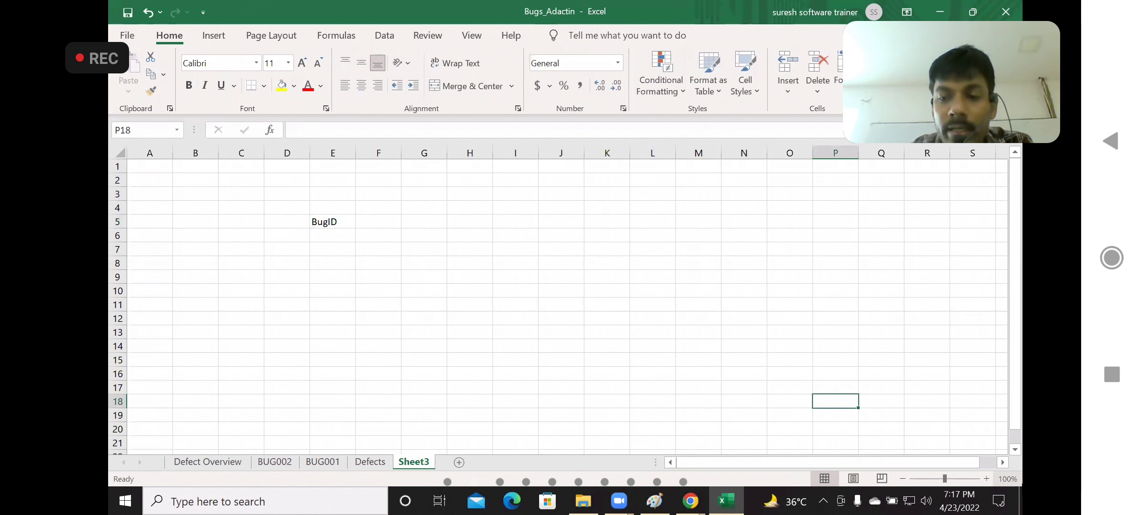
left_click(988, 477)
left_click(987, 478)
left_click(987, 478)
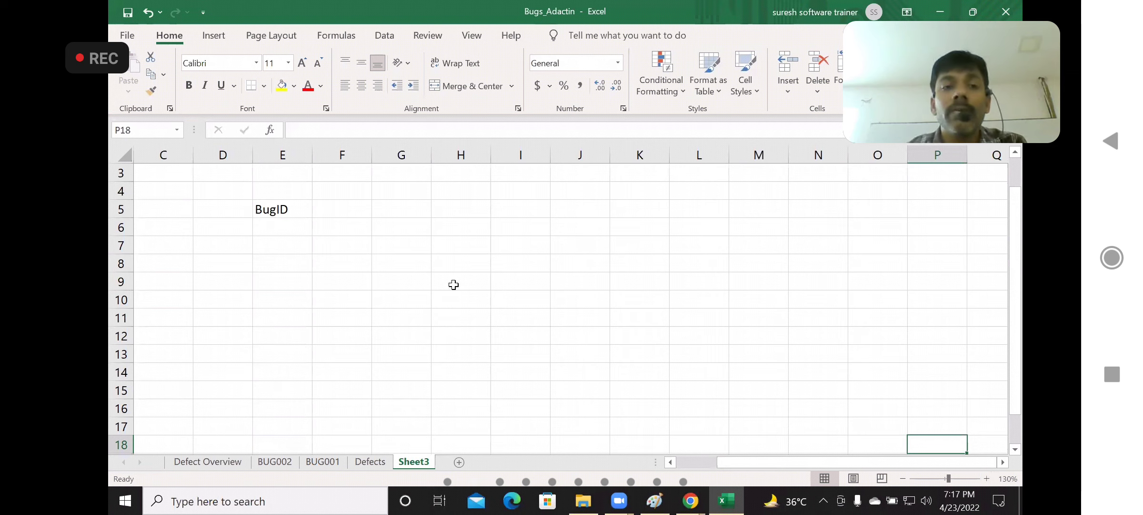
left_click(339, 210)
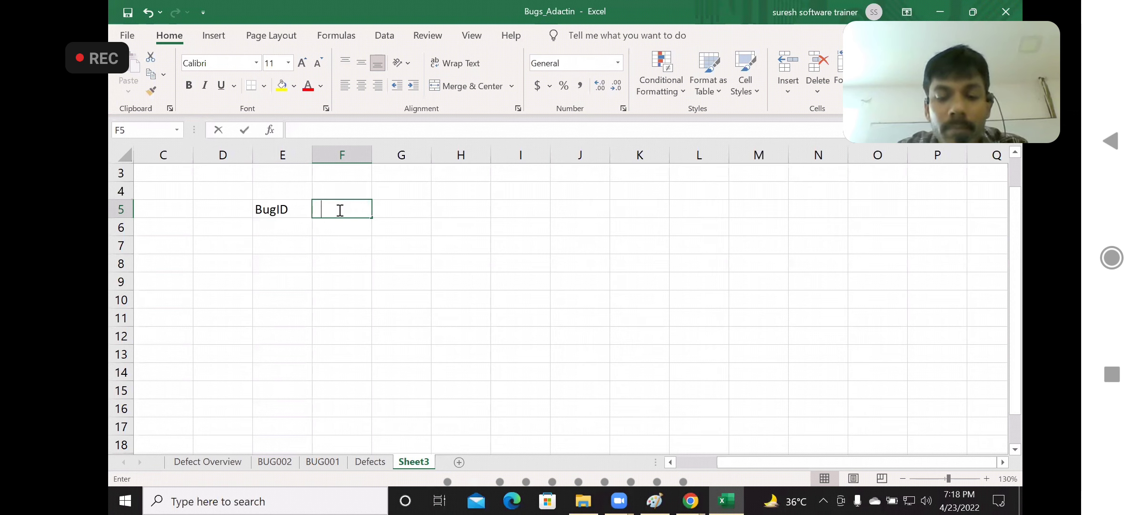
type("Title")
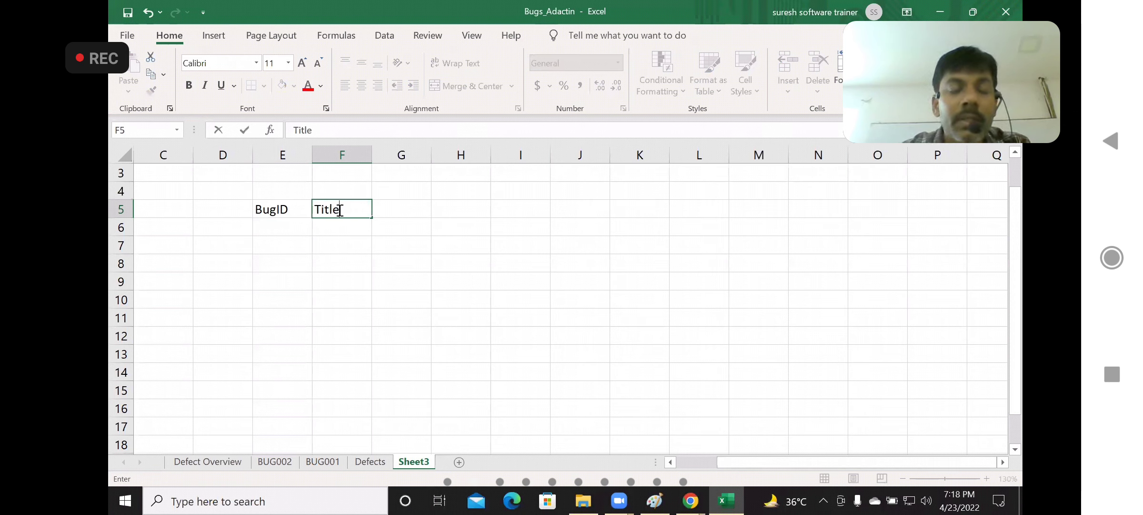
left_click(354, 266)
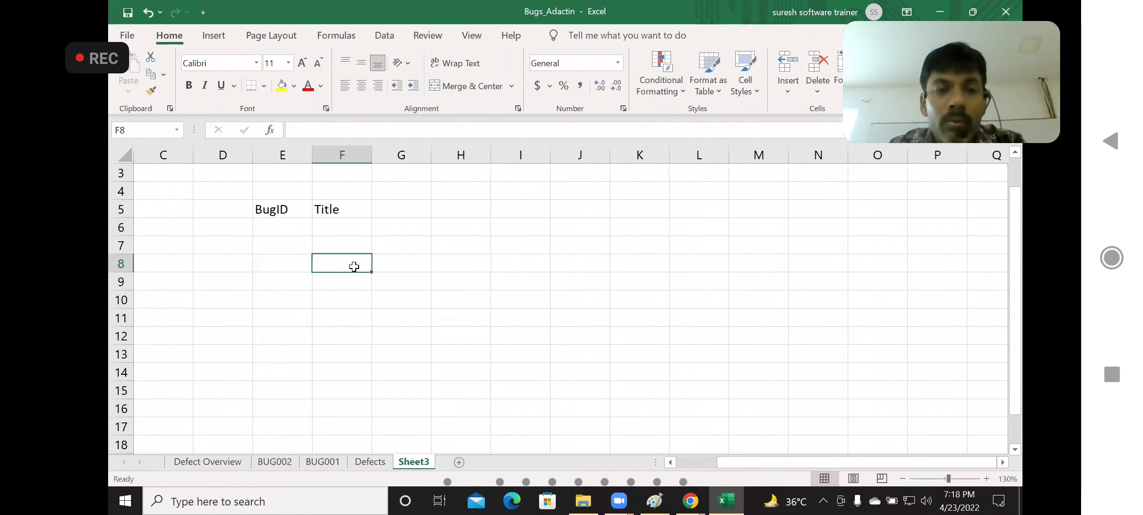
Enter the header "Status in build1" in G5 and fit column G to its text
left_click(413, 210)
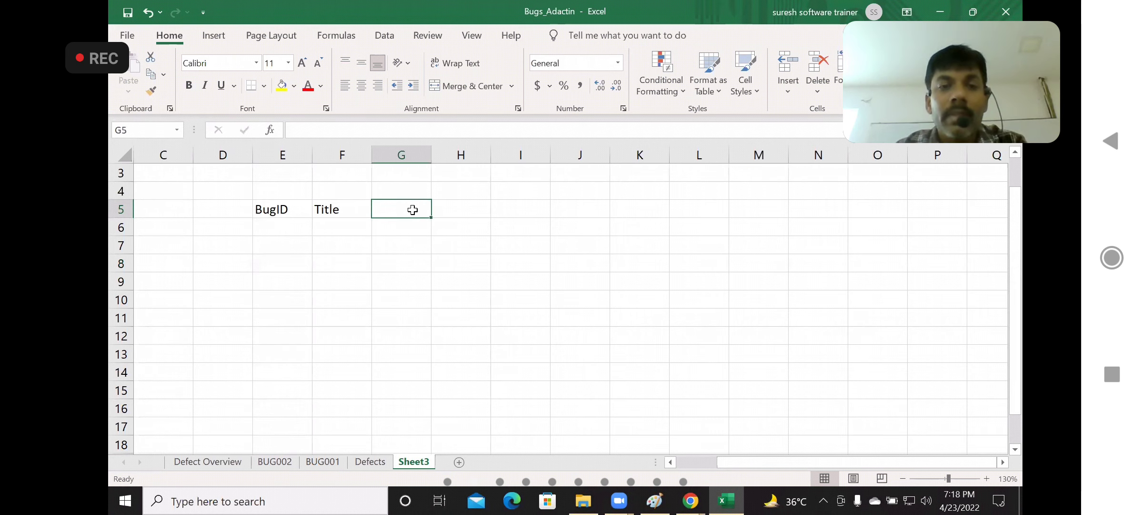
type("Sta")
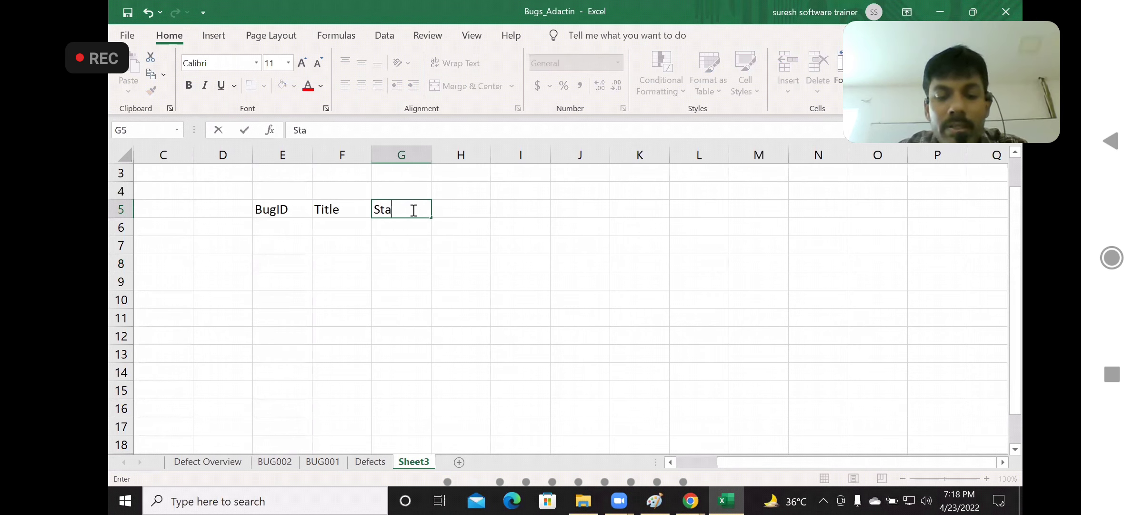
type("tus in ")
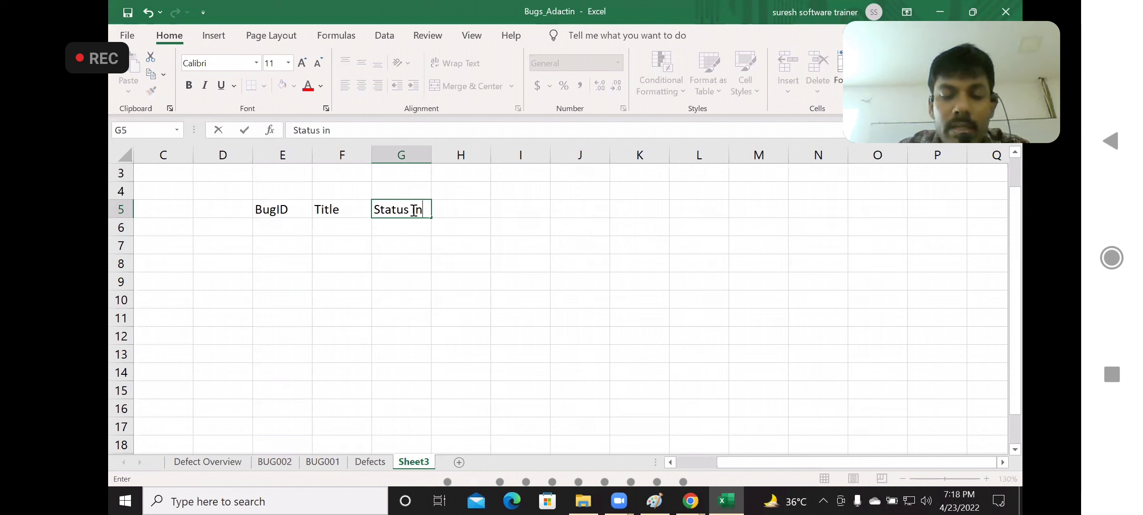
type("bu")
key("BackSpace")
key("BackSpace")
type("b")
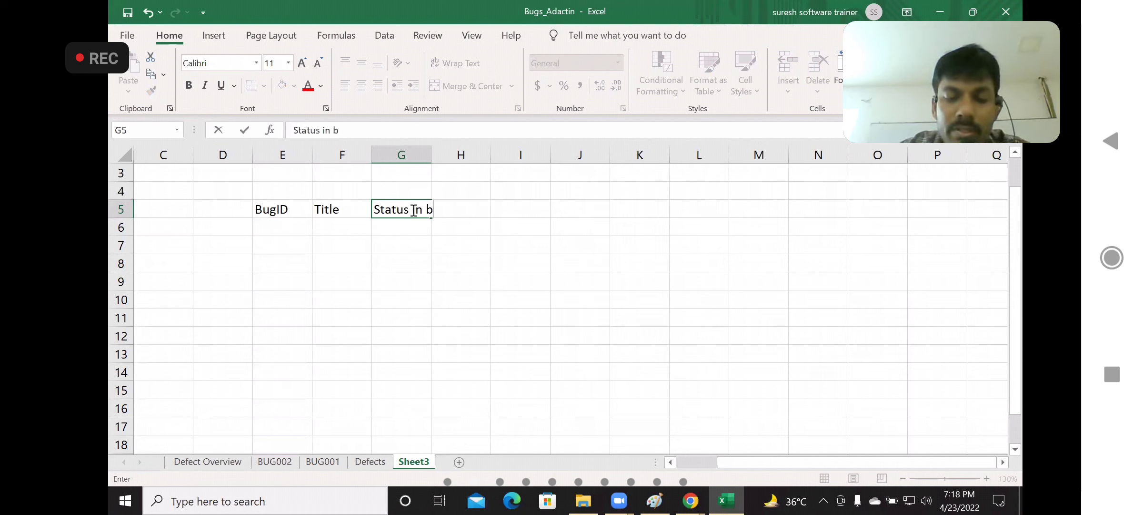
type("uild1")
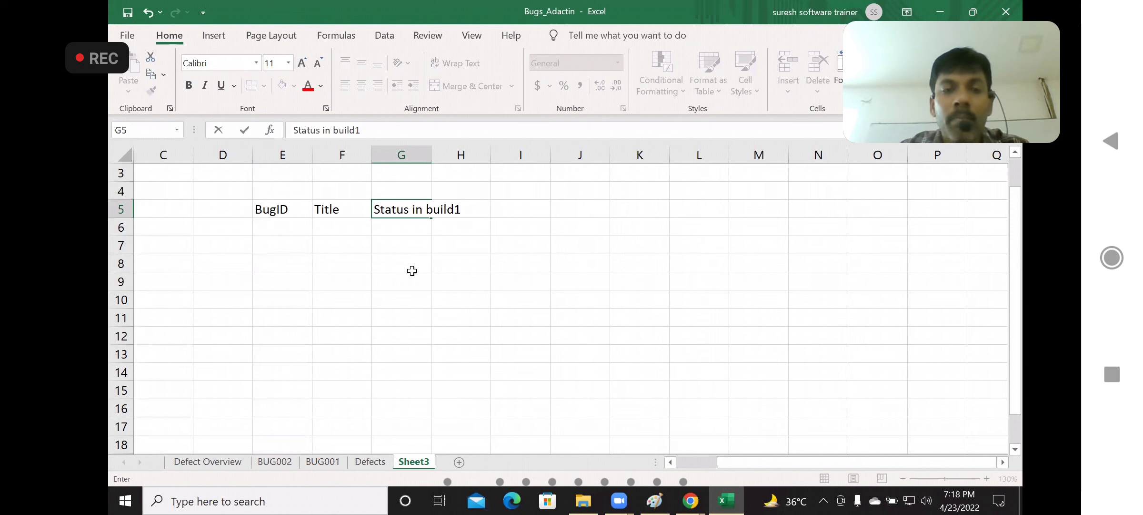
left_click(412, 272)
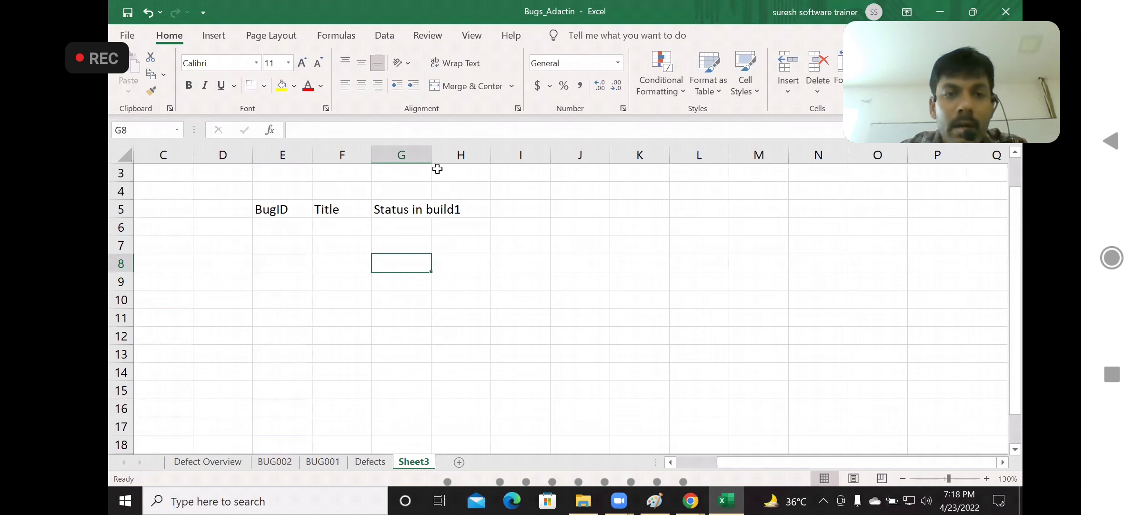
double_click(431, 156)
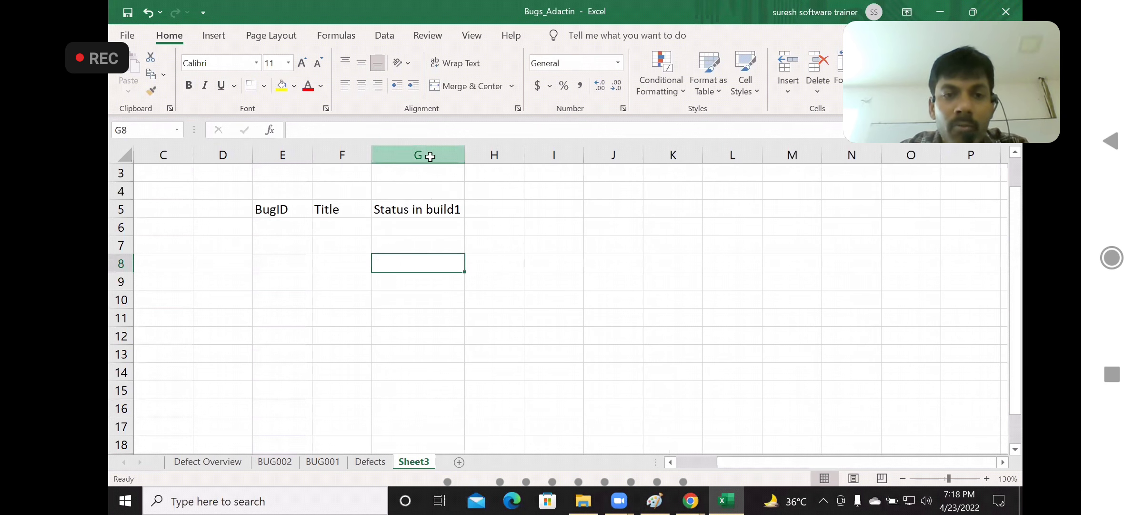
Make the BugID, Title and Status in build1 headers in E5:G5 bold
left_click(277, 212)
key("shift+Right")
key("shift+Right")
key("shift+Right")
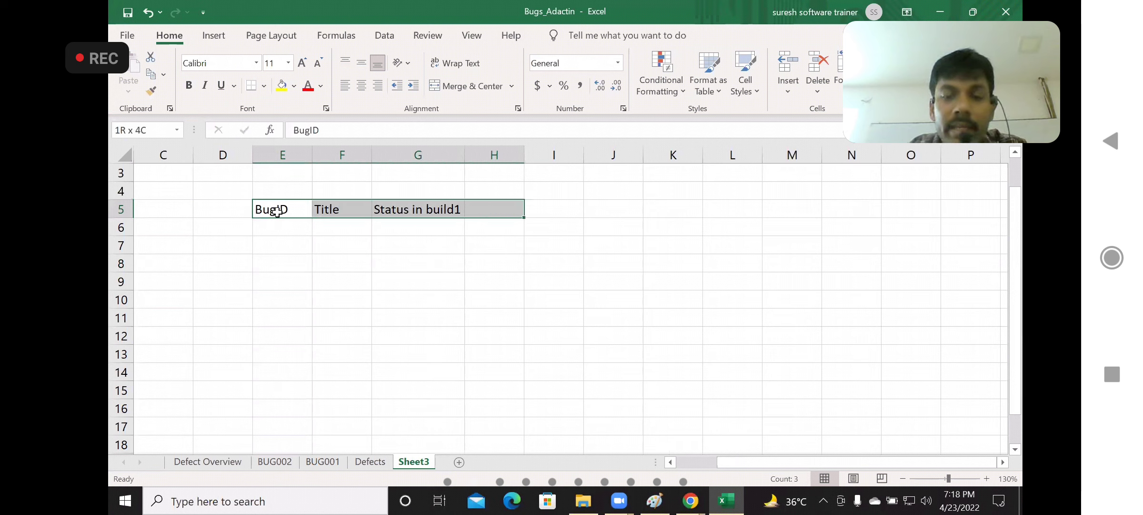
key("shift+Left")
key("shift+Down")
key("shift+Down")
key("shift+Down")
key("shift+Down")
key("shift+Down")
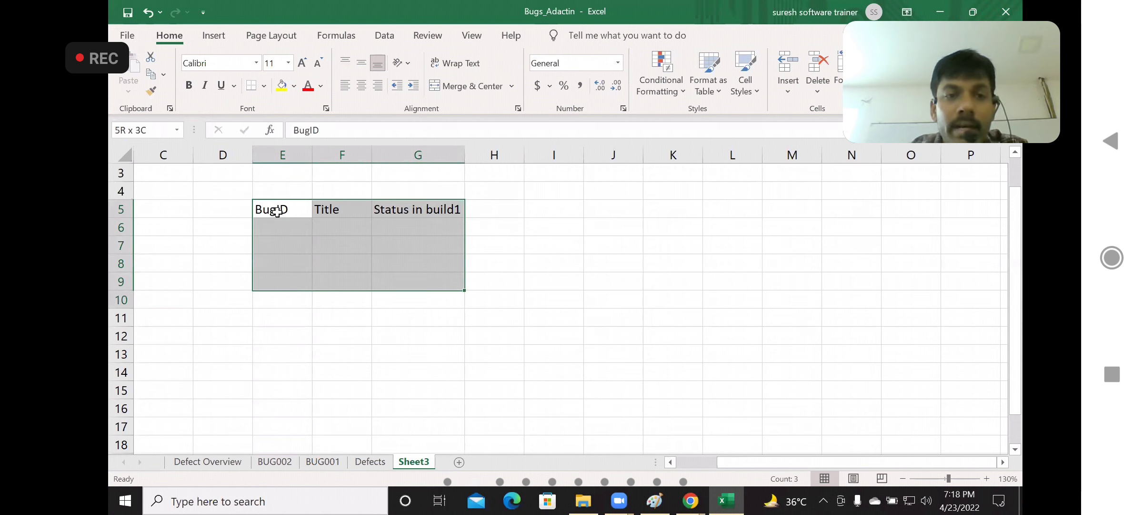
left_click(283, 212)
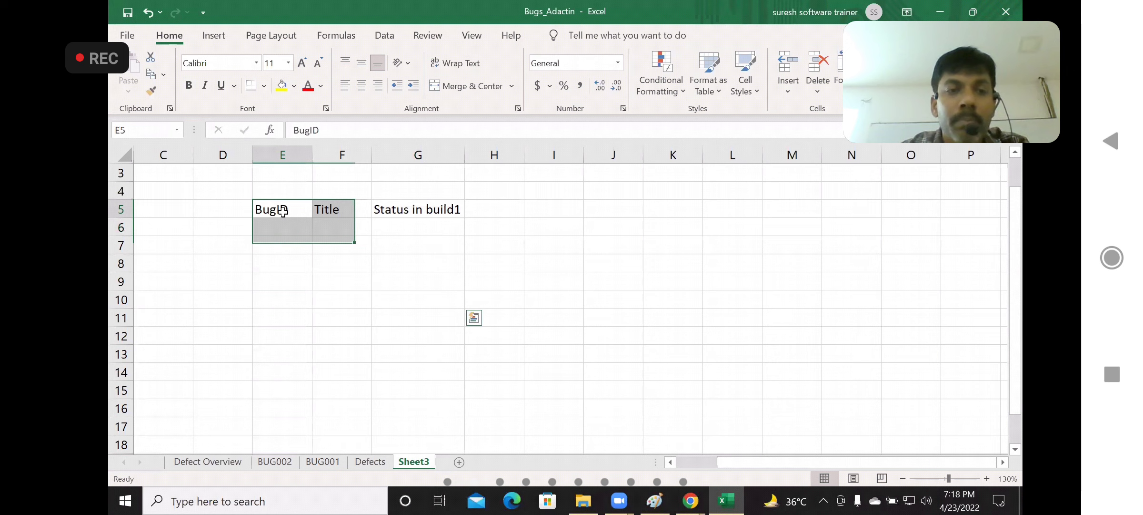
key("shift+Right")
key("shift+Right")
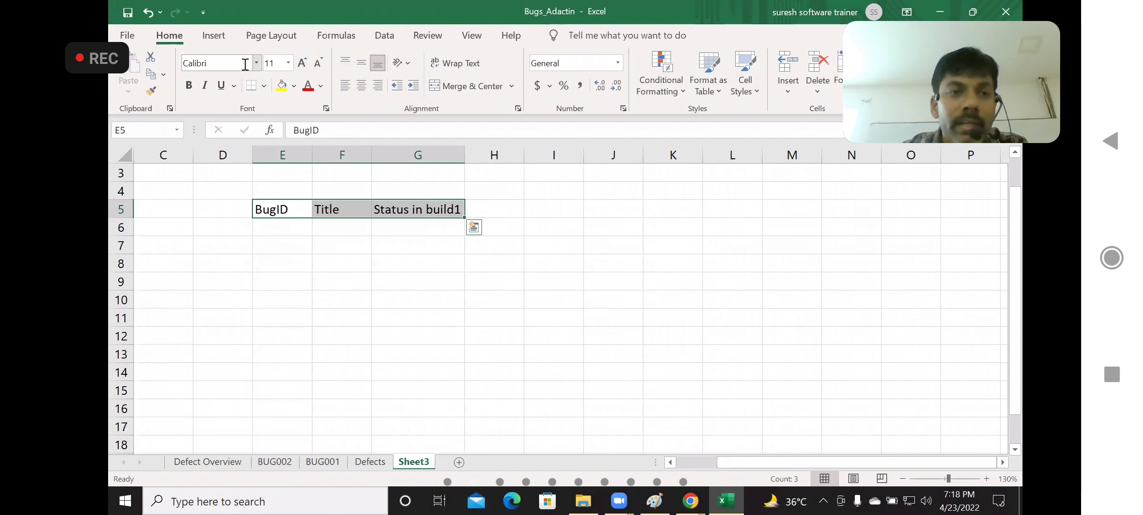
left_click(189, 87)
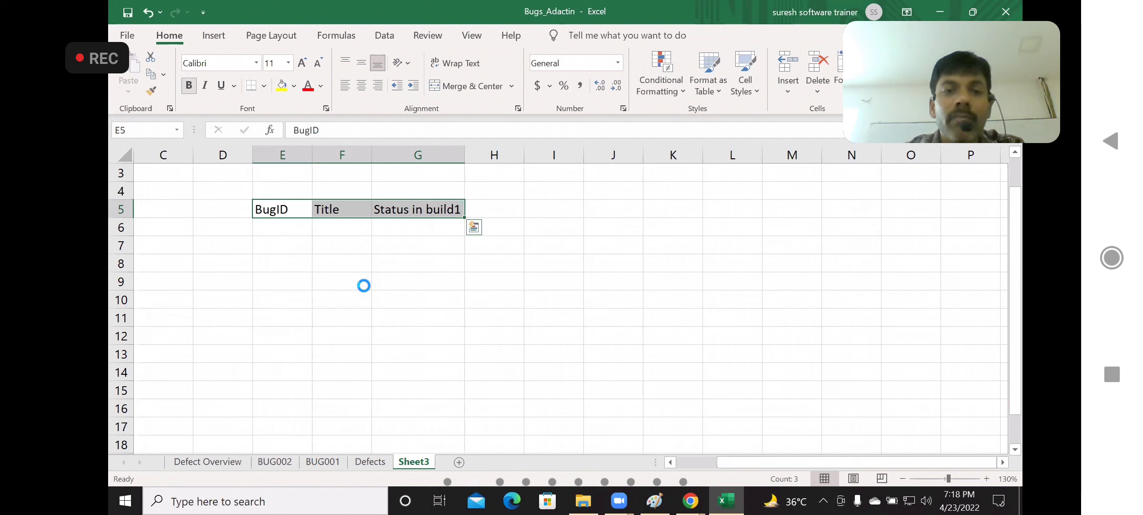
left_click(418, 295)
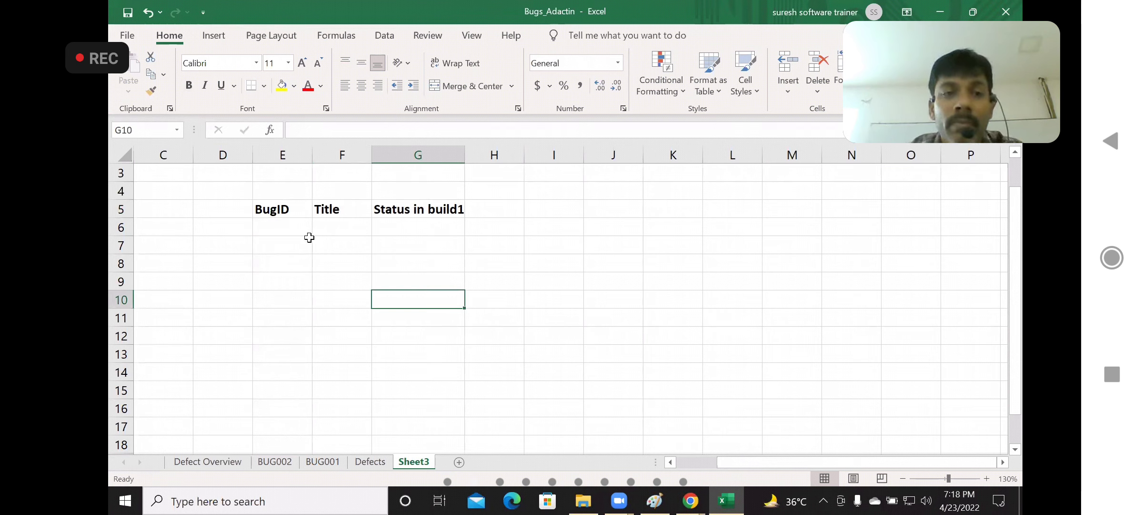
Enter "Bug001" in E6 as the first entry under the BugID header
left_click(280, 223)
type("Bug")
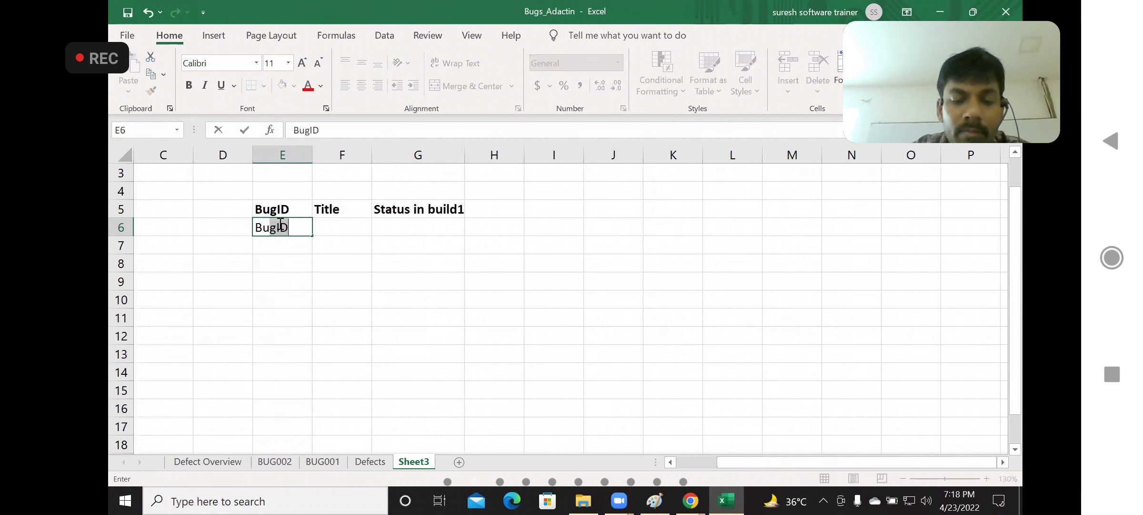
type("001")
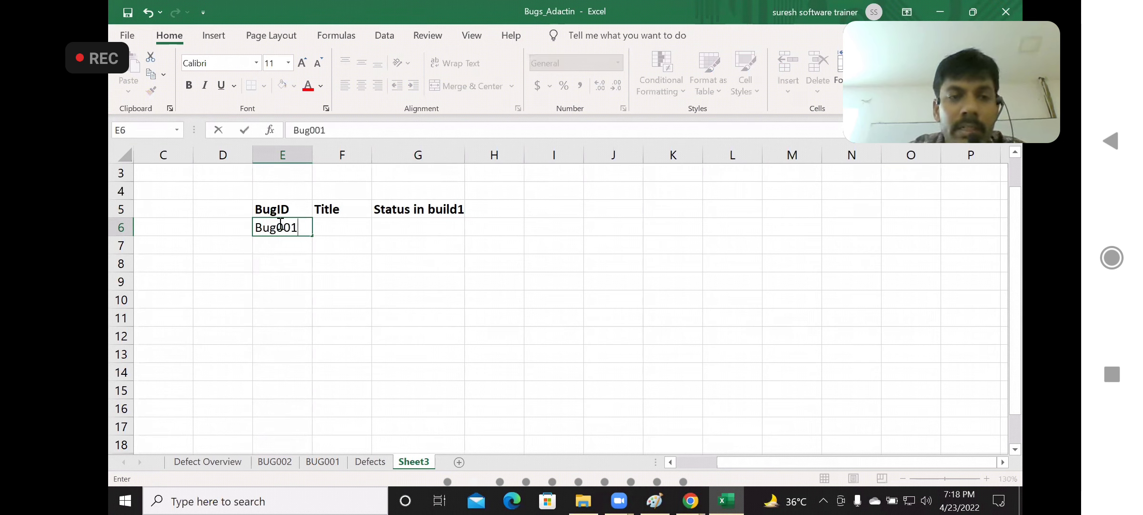
left_click(347, 229)
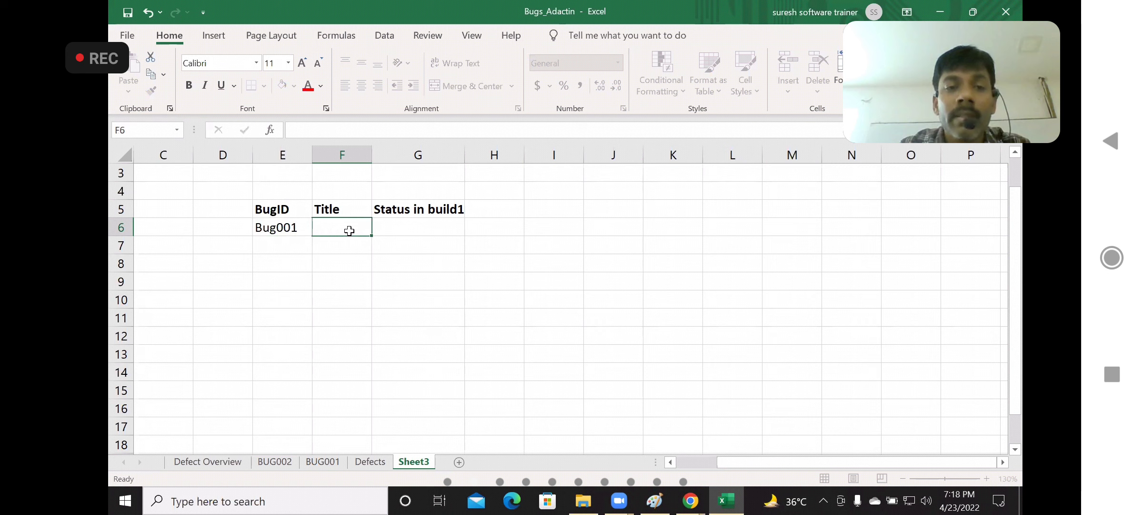
left_click(324, 461)
left_click(305, 363)
key("ctrl+c")
left_click(419, 461)
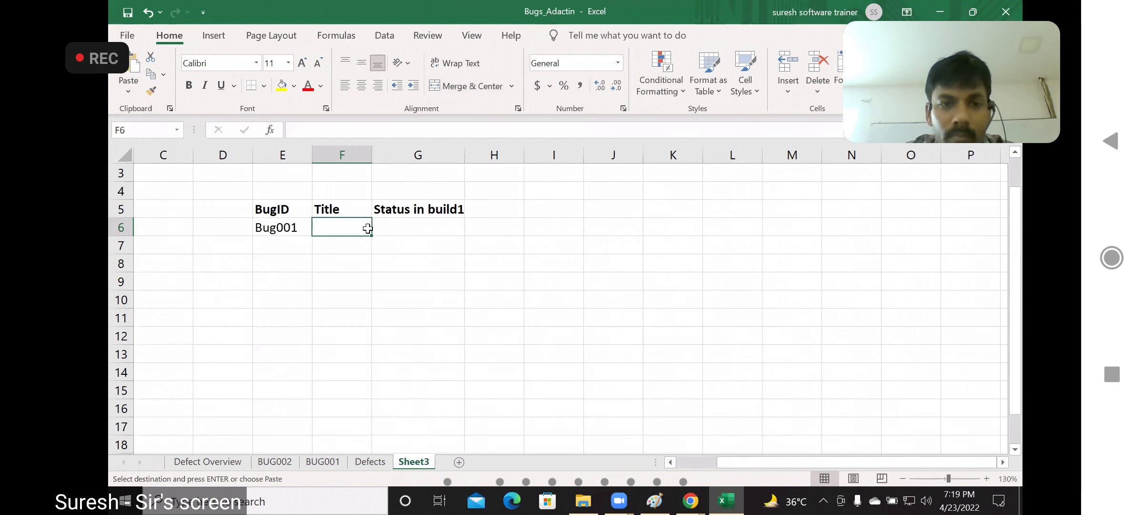
key("ctrl+v")
left_click_drag(372, 152, 343, 151)
left_click(329, 305)
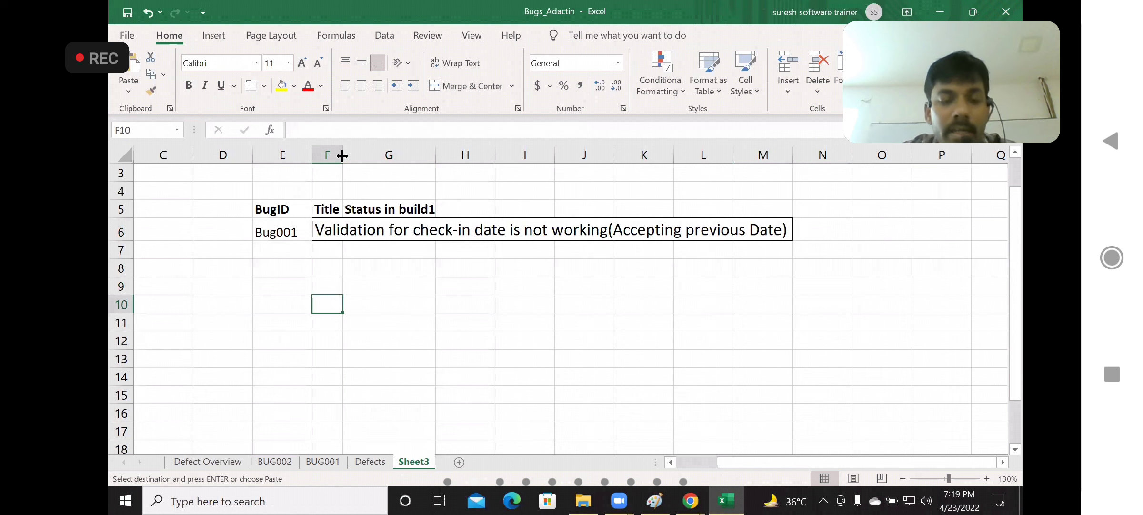
key("ctrl+z")
key("ctrl+z")
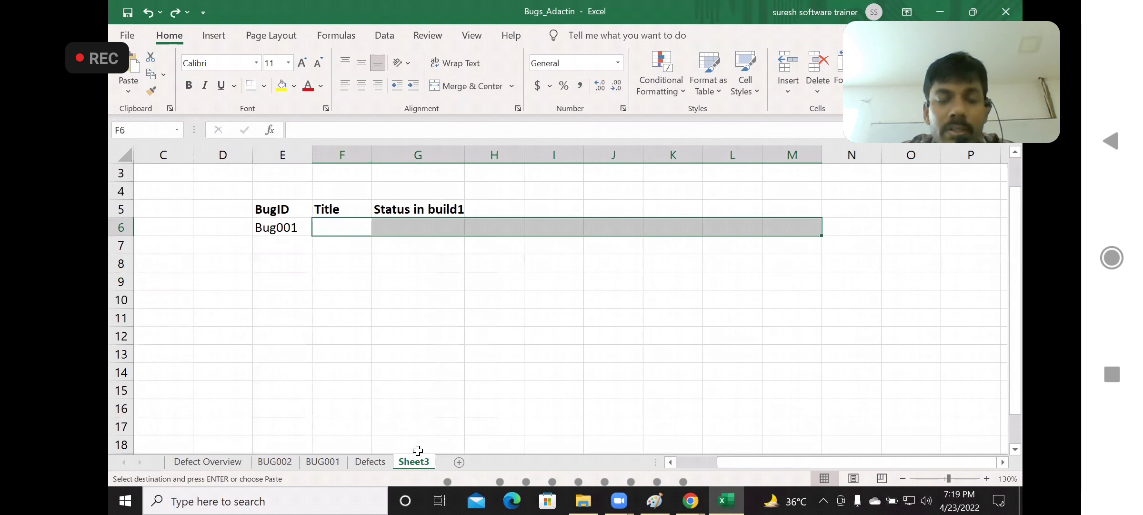
Copy only the title text from the BUG001 sheet and paste it into F6 of Sheet3 as Bug001's title
left_click(322, 461)
left_click(588, 129)
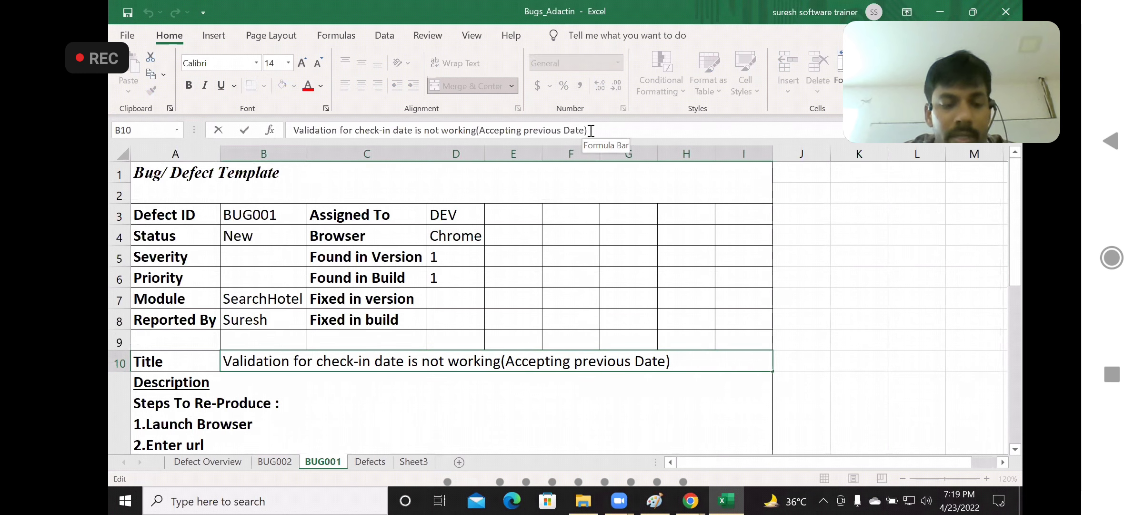
key("ctrl+a")
key("ctrl+c")
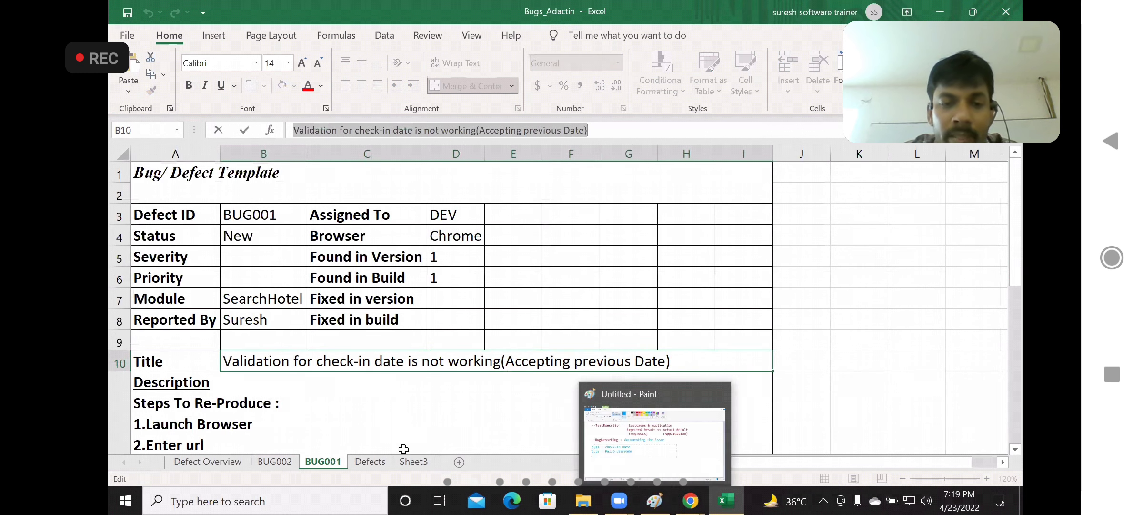
left_click(353, 252)
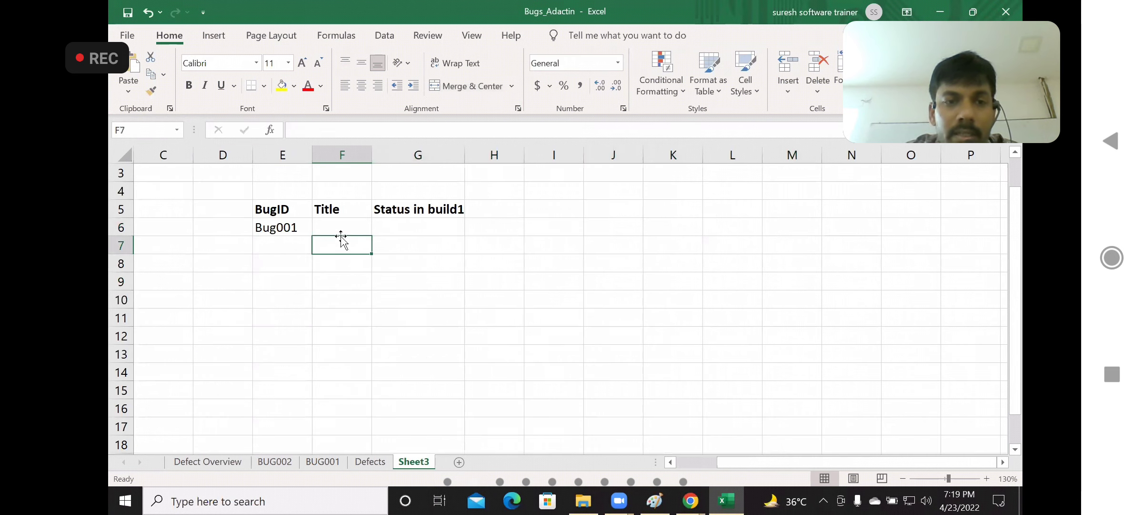
left_click(333, 223)
key("ctrl+v")
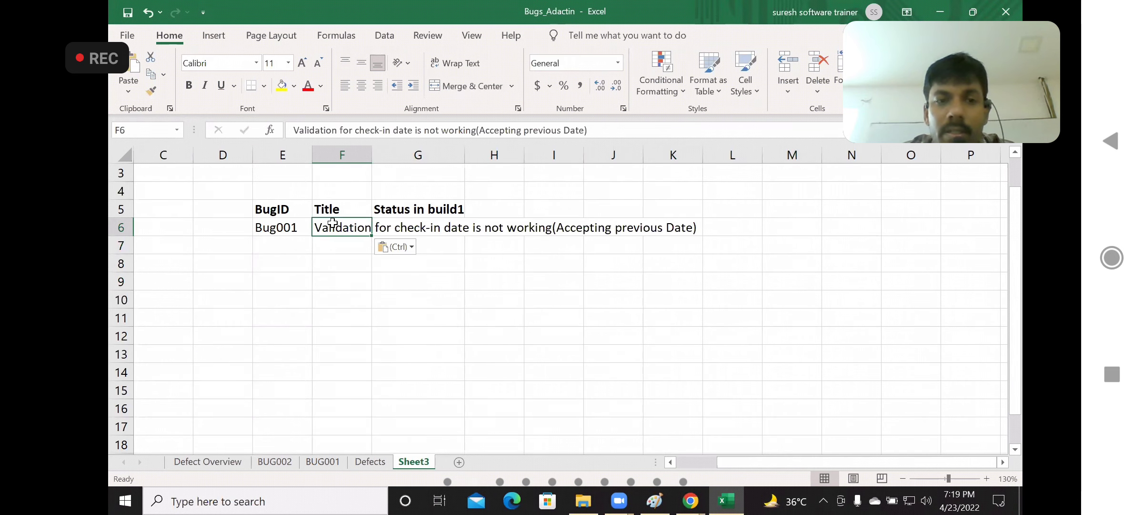
Fit column F to the title text and enter "New" in G6 as Bug001's status in build1
double_click(372, 152)
left_click(752, 224)
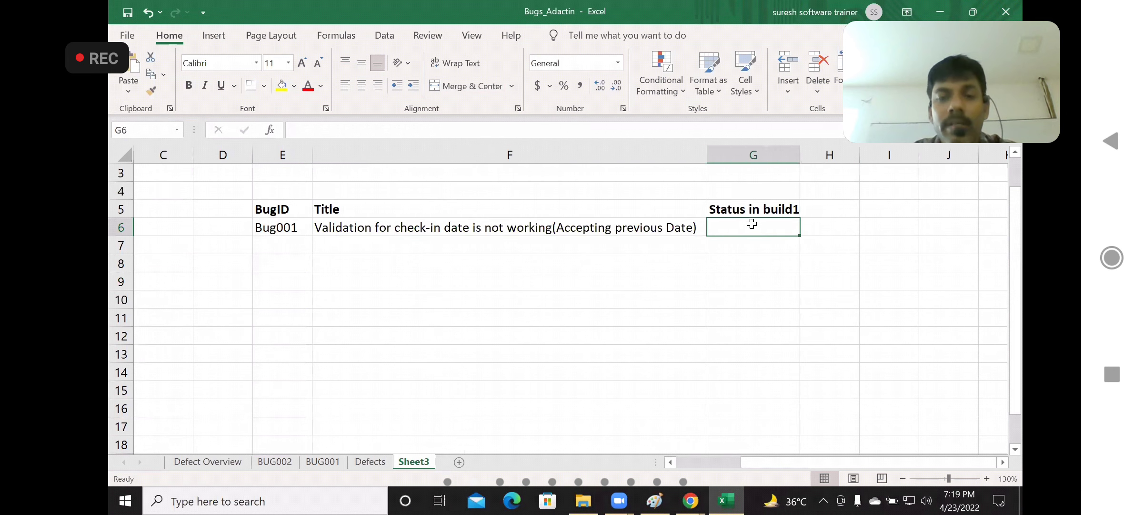
type("New")
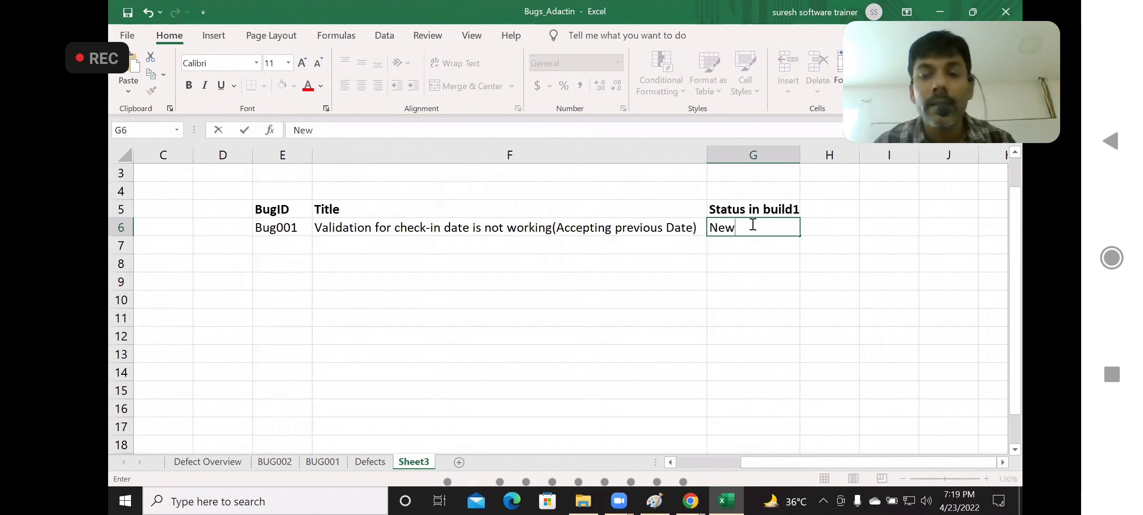
Enter "Bug002" in E7 as the second entry under the BugID header
left_click(282, 248)
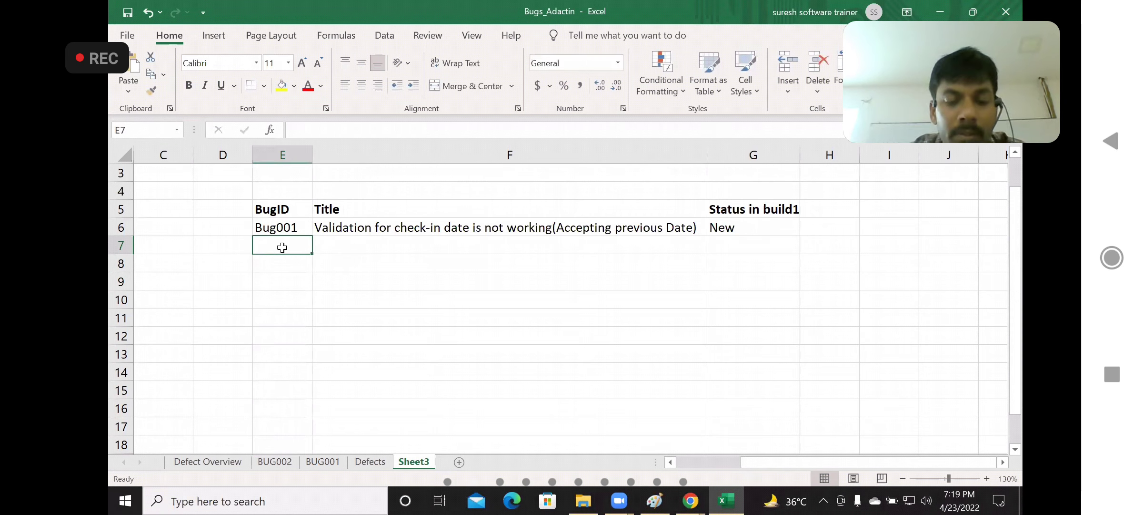
type("Bug")
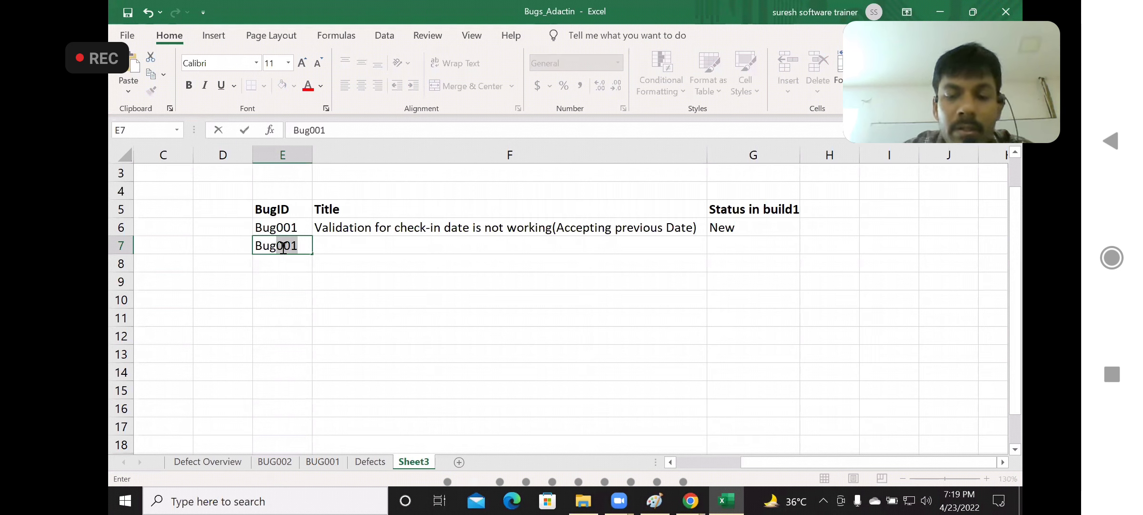
type("002")
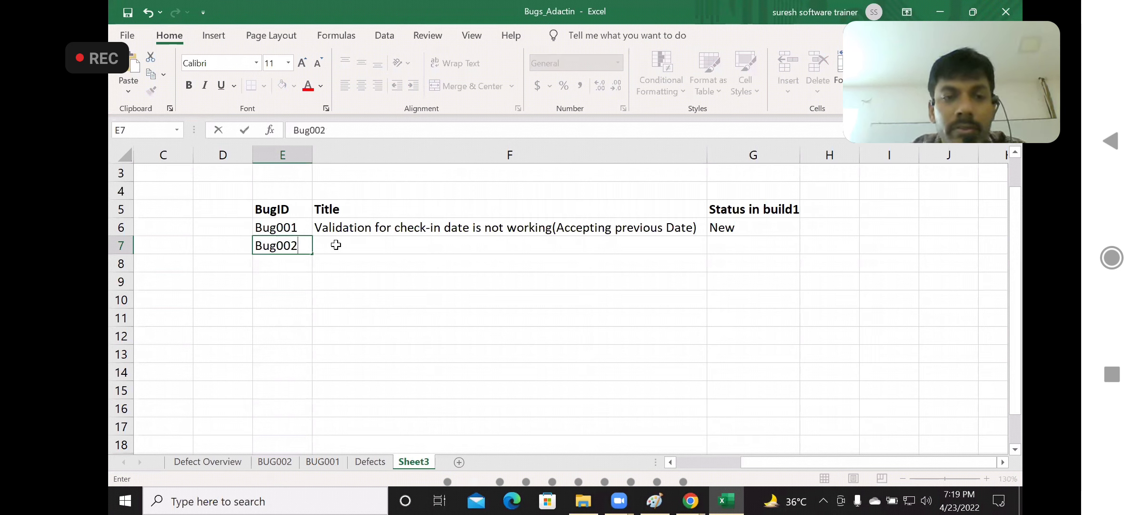
Copy only the title text from the BUG002 sheet and paste it into F7 of Sheet3 as Bug002's title
left_click(336, 244)
left_click(280, 462)
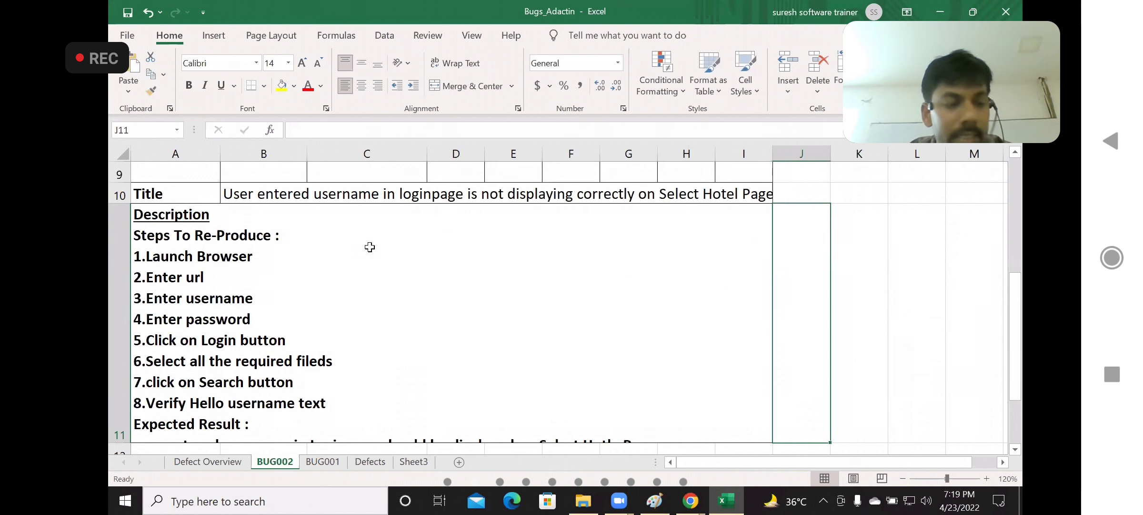
left_click(327, 461)
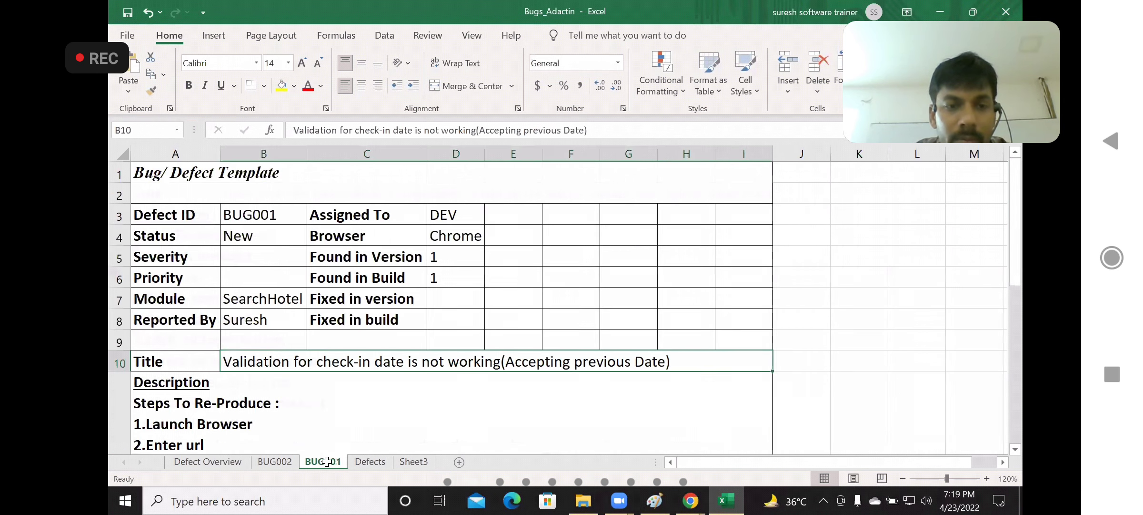
left_click(275, 461)
left_click(355, 195)
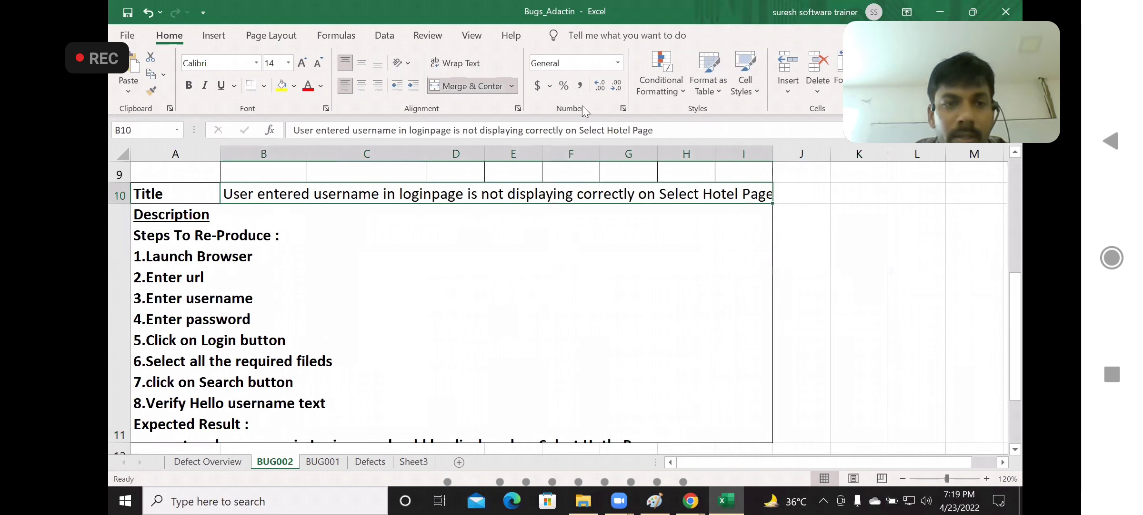
left_click(666, 129)
key("ctrl+a")
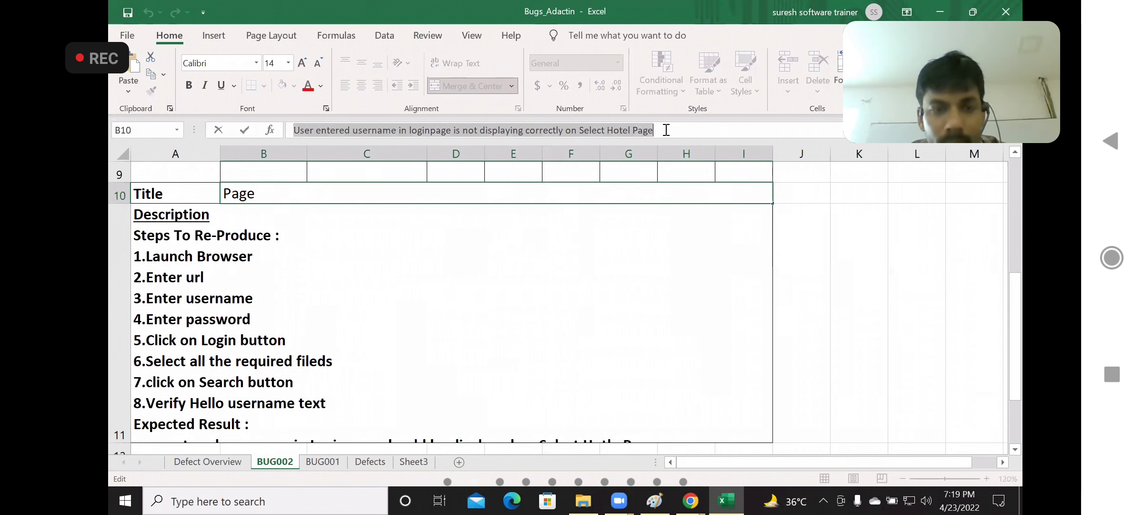
left_click(413, 461)
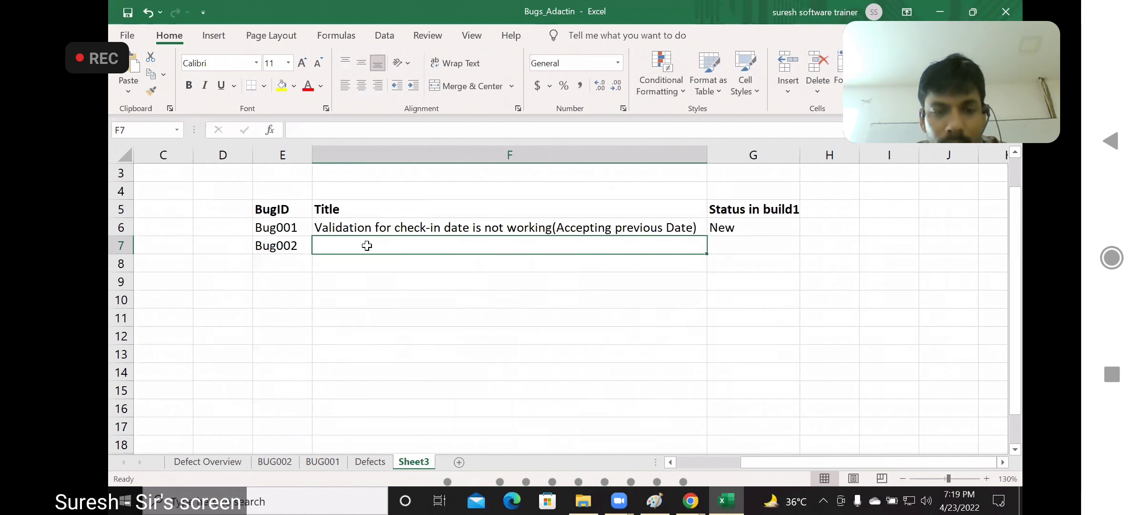
key("ctrl+v")
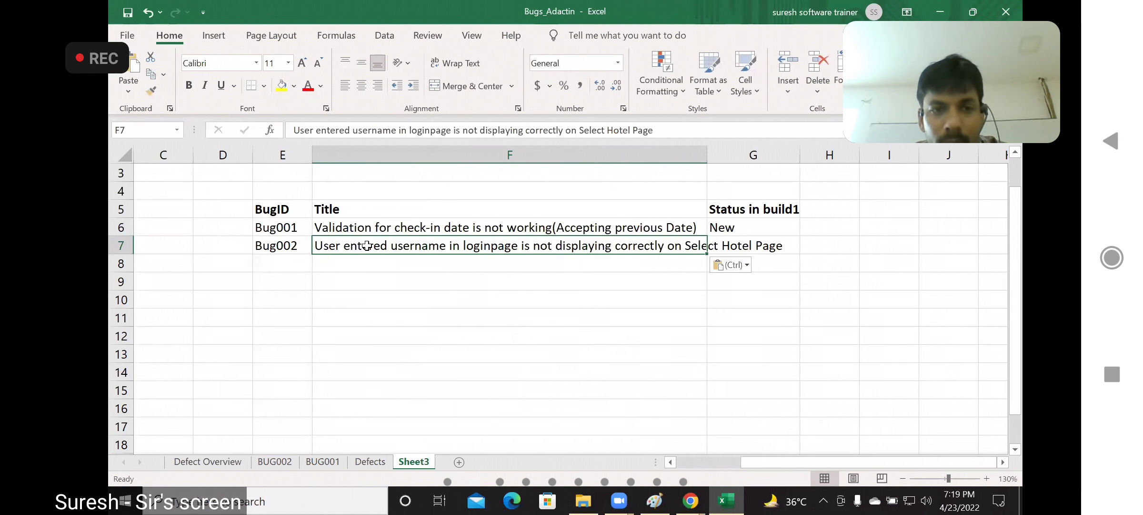
Fit column F to Bug002's longer title and enter "New" in G7 as its status in build1
double_click(702, 153)
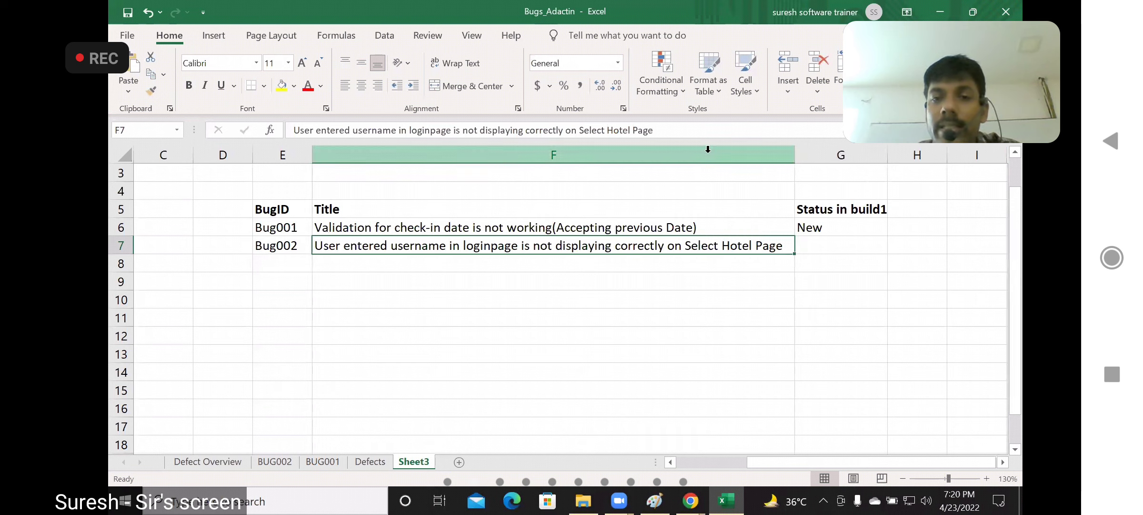
left_click(812, 247)
type("New")
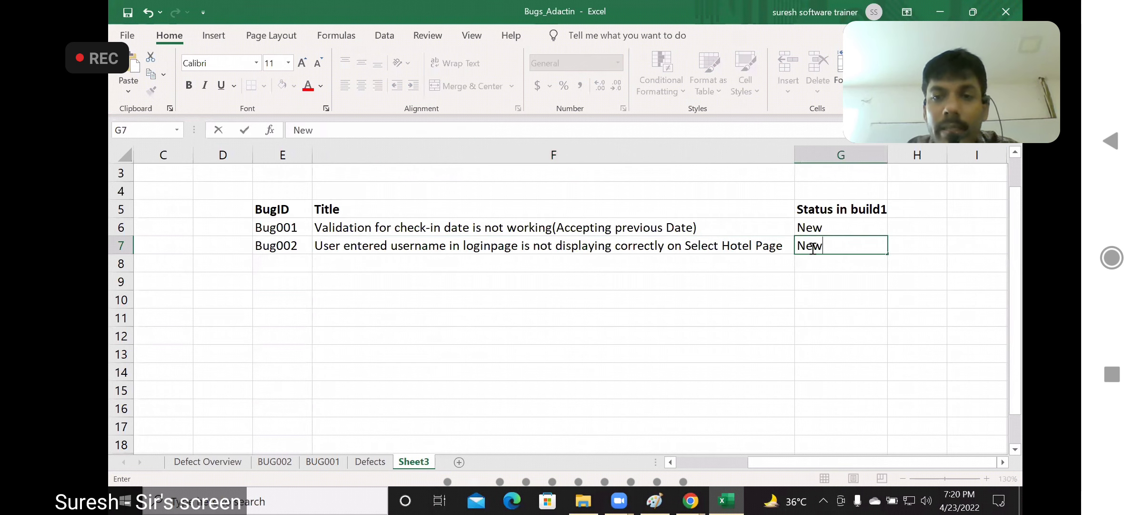
left_click(679, 343)
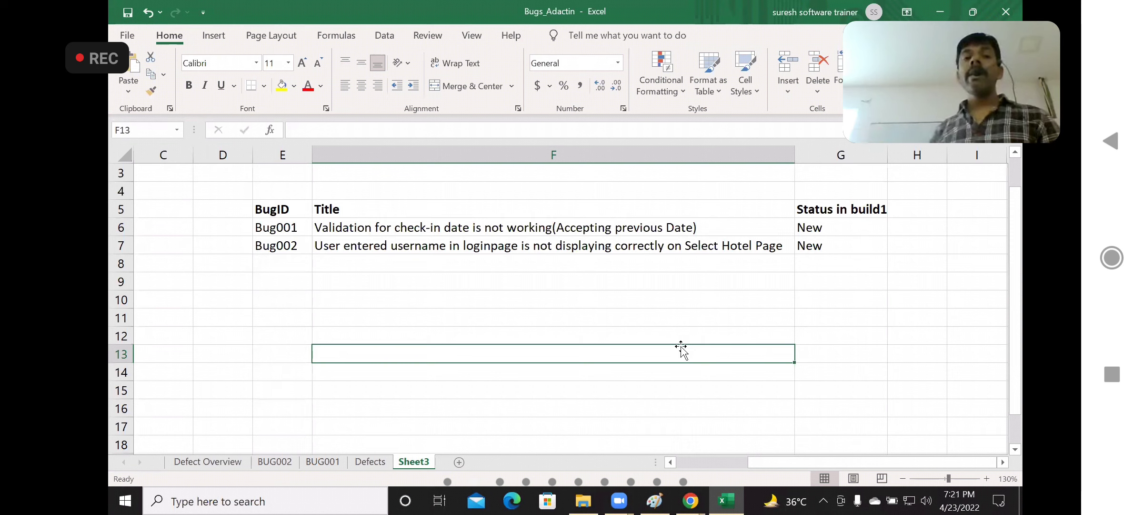
Apply all borders to the summary table range E5:G9, including two blank rows below Bug002
left_click(263, 208)
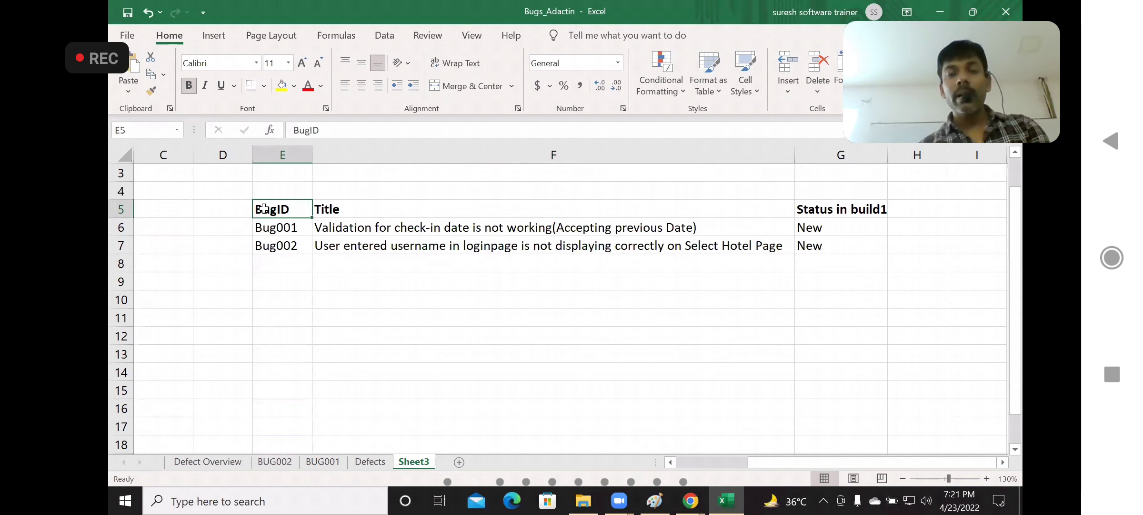
key("shift+Down")
key("shift+Down")
key("shift+Down")
key("shift+Down")
key("shift+Right")
key("shift+Right")
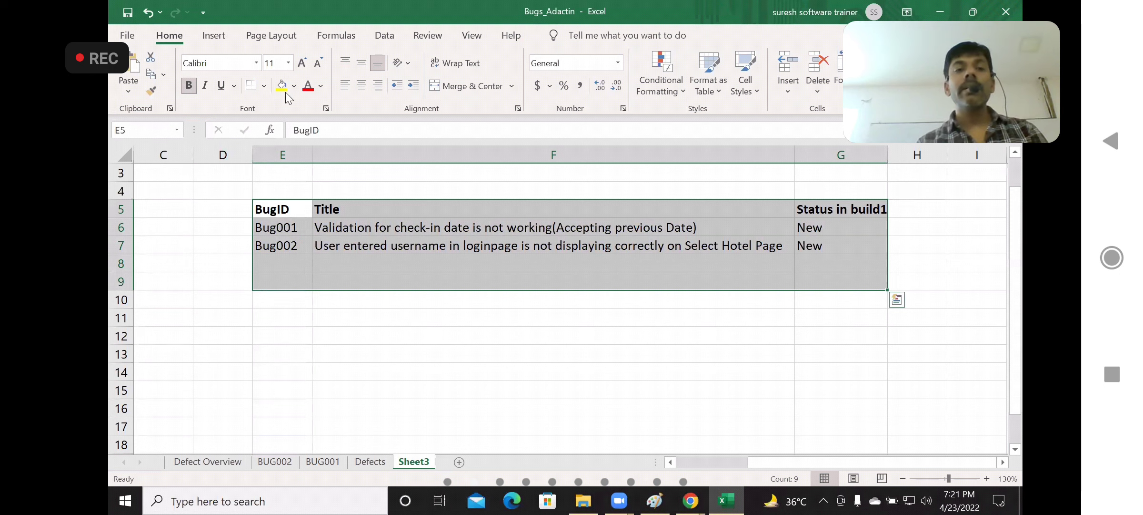
left_click(265, 86)
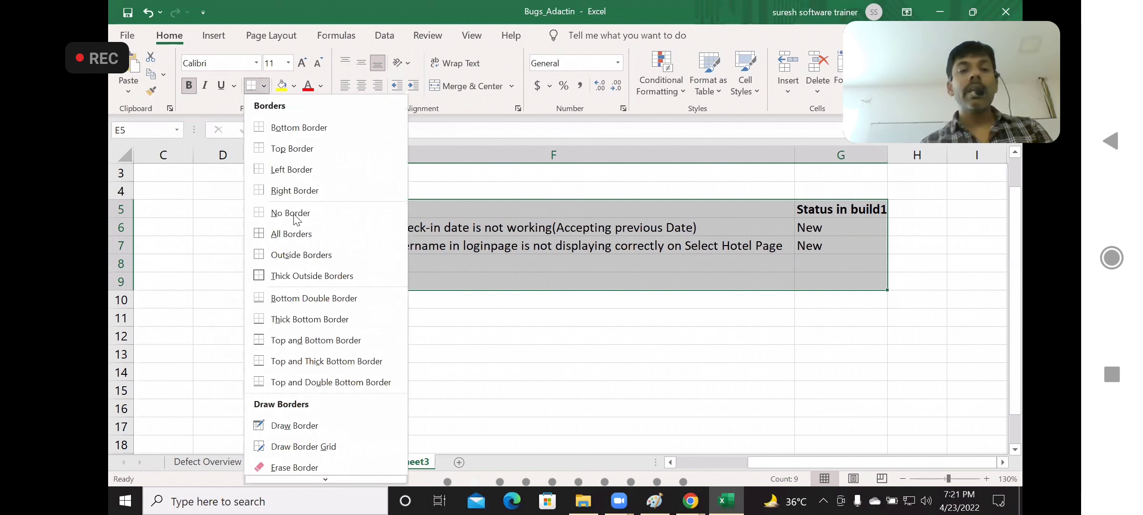
left_click(289, 239)
left_click(548, 339)
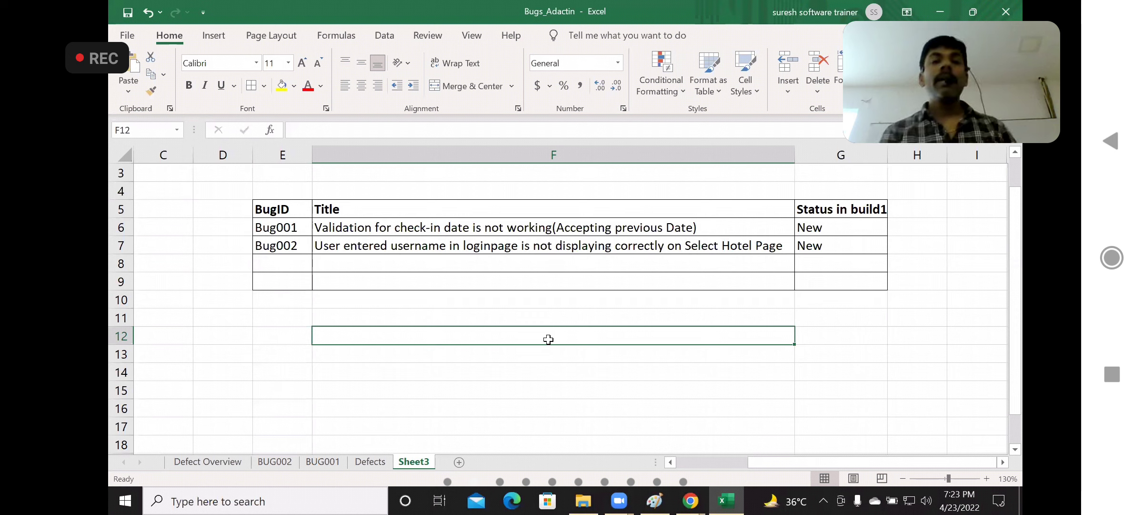
Enter the heading "DSR" in F4 above the Title column and make it bold
left_click(418, 192)
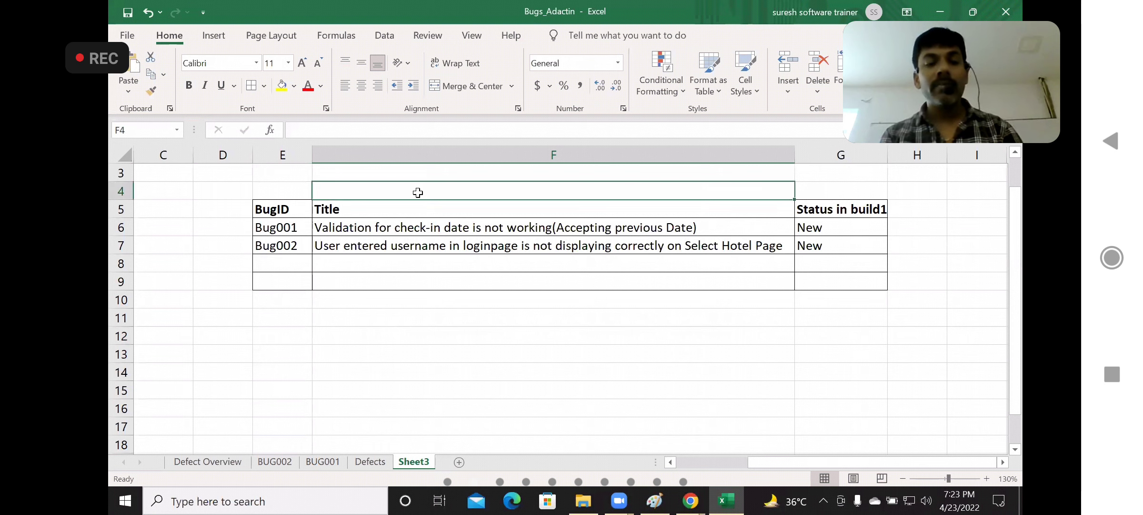
type("DSR")
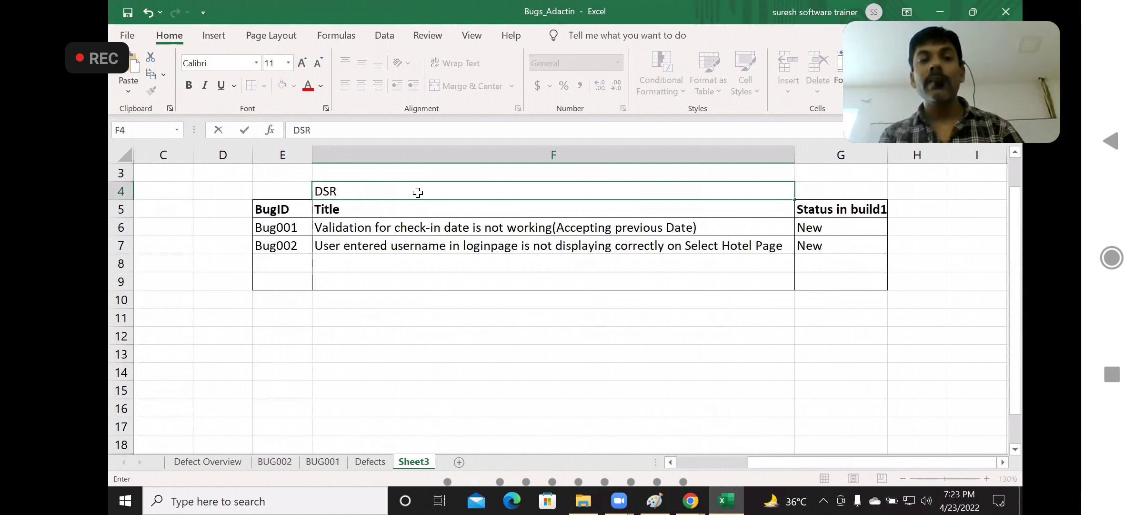
left_click(378, 343)
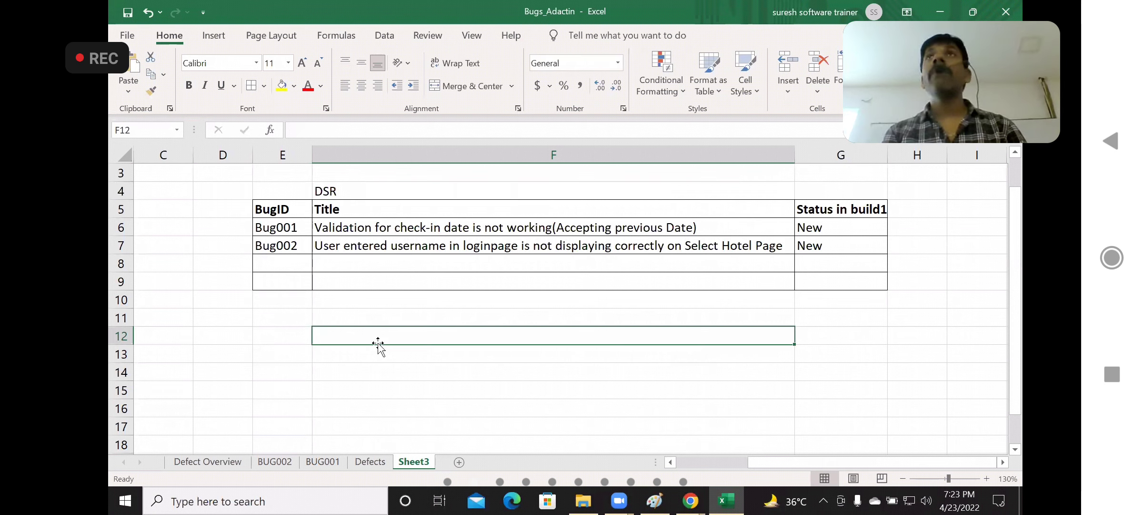
left_click(343, 194)
key("ctrl+b")
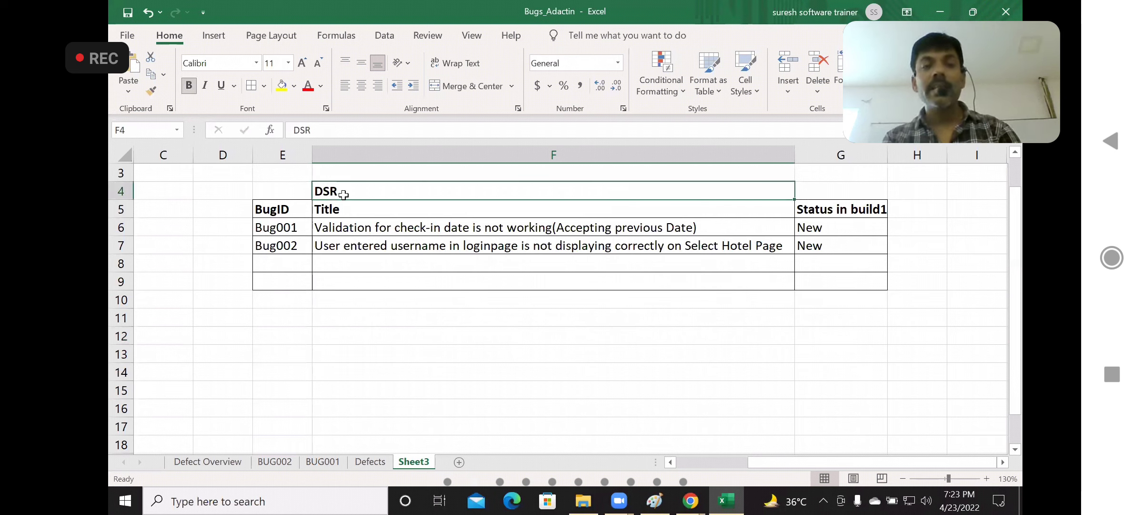
left_click(385, 344)
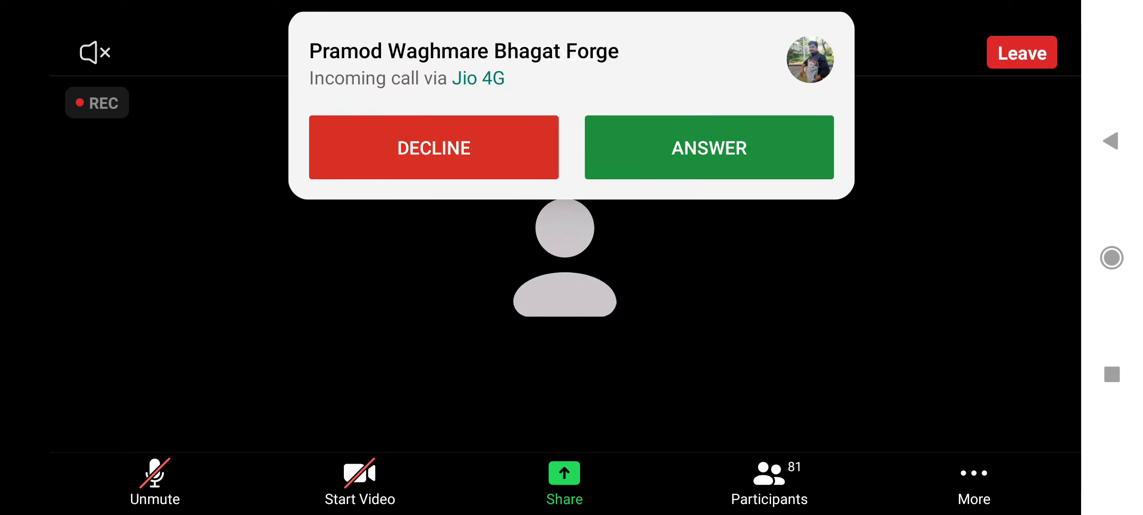
left_click(434, 147)
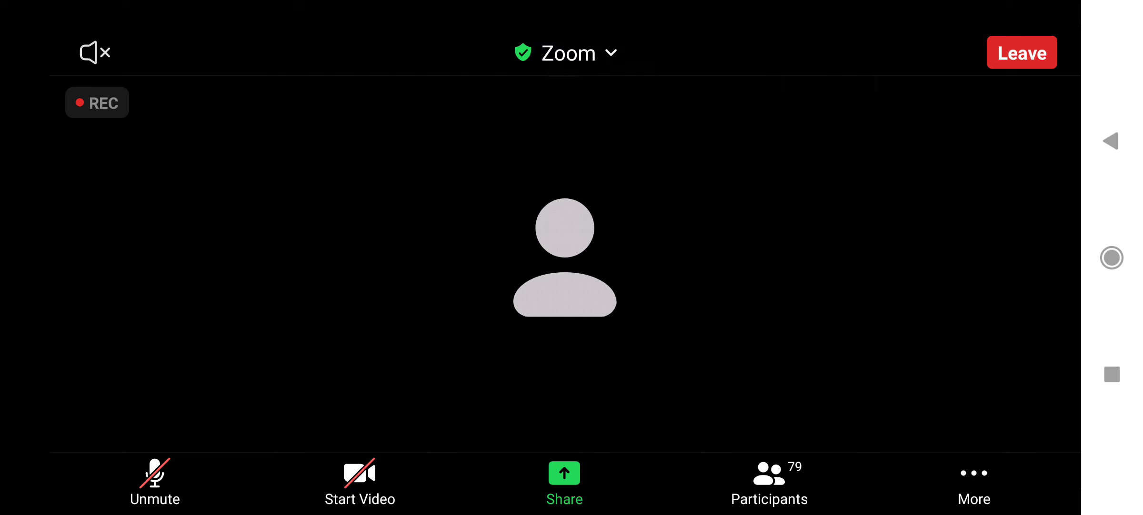